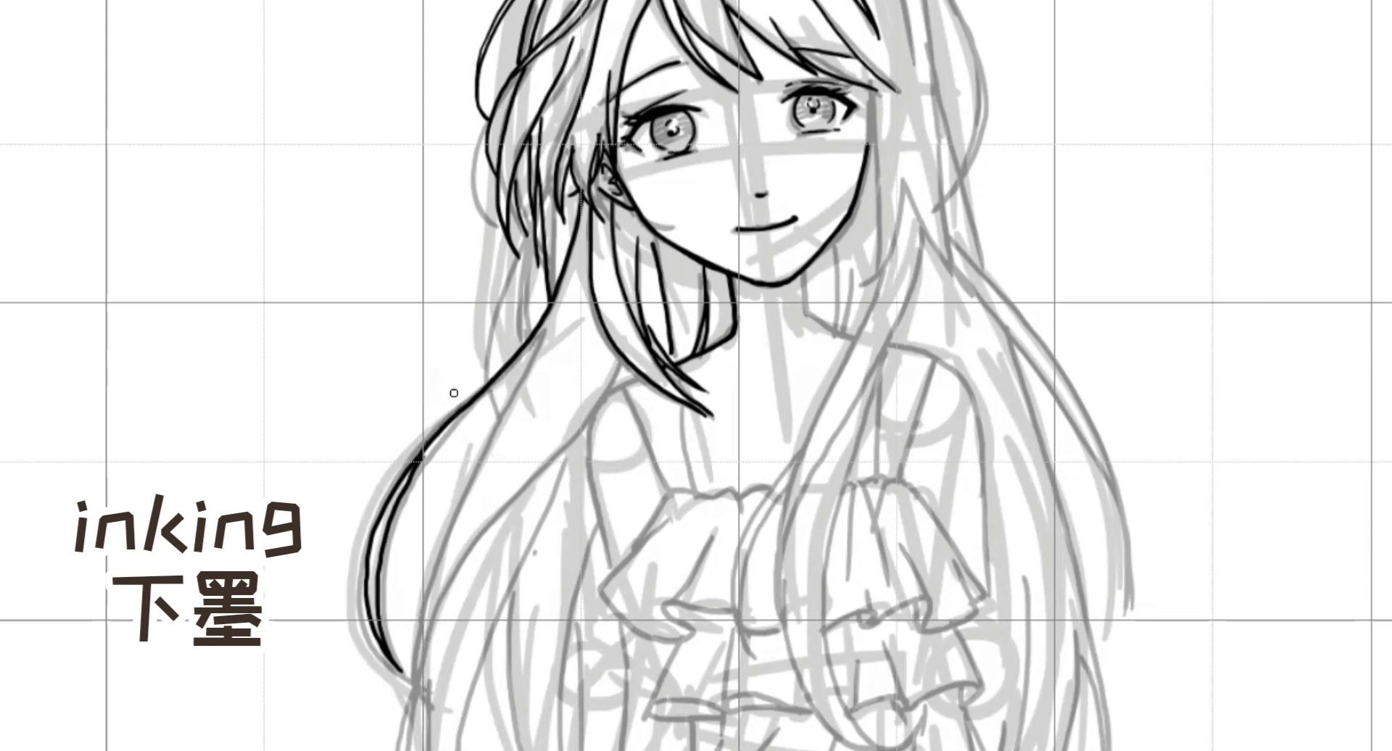
# Step: Ink the outer long hair lock on the figure's left side, tracing its sweeping strands from below the ear down past the shoulder
pyautogui.moveTo(417, 459); pyautogui.dragTo(470, 404)
pyautogui.moveTo(418, 462); pyautogui.dragTo(519, 378)
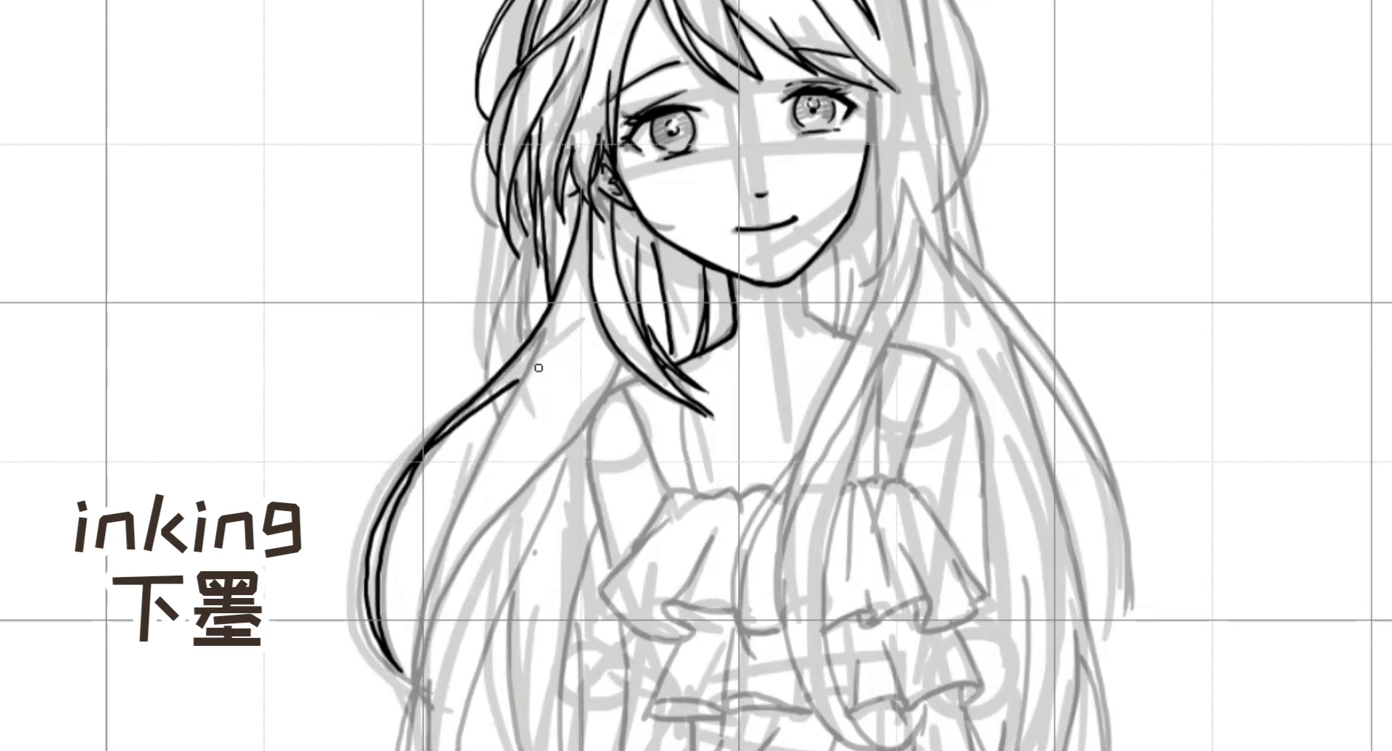
pyautogui.moveTo(520, 378)
pyautogui.mouseDown()
pyautogui.moveTo(394, 639)
pyautogui.moveTo(376, 749)
pyautogui.mouseUp()
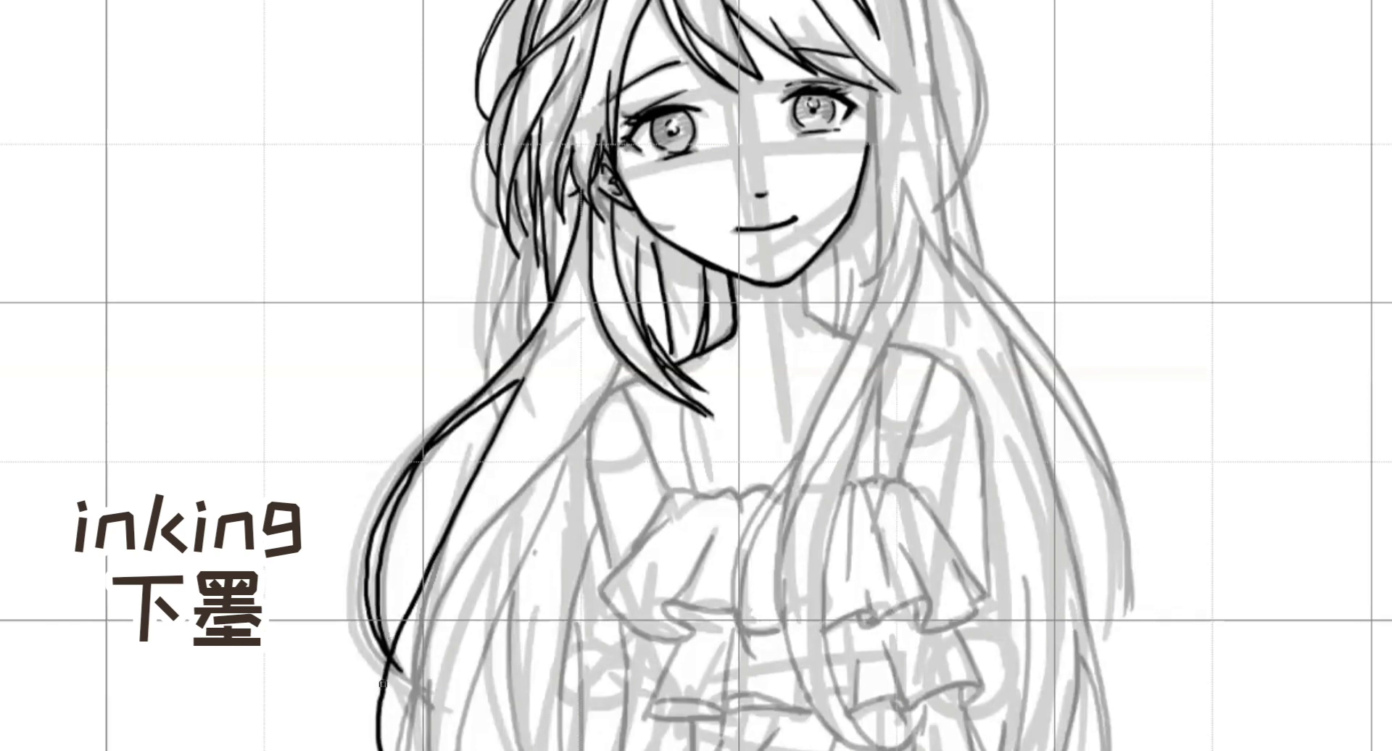
pyautogui.moveTo(390, 659); pyautogui.dragTo(386, 750)
pyautogui.moveTo(431, 570)
pyautogui.mouseDown()
pyautogui.moveTo(408, 639)
pyautogui.moveTo(406, 750)
pyautogui.mouseUp()
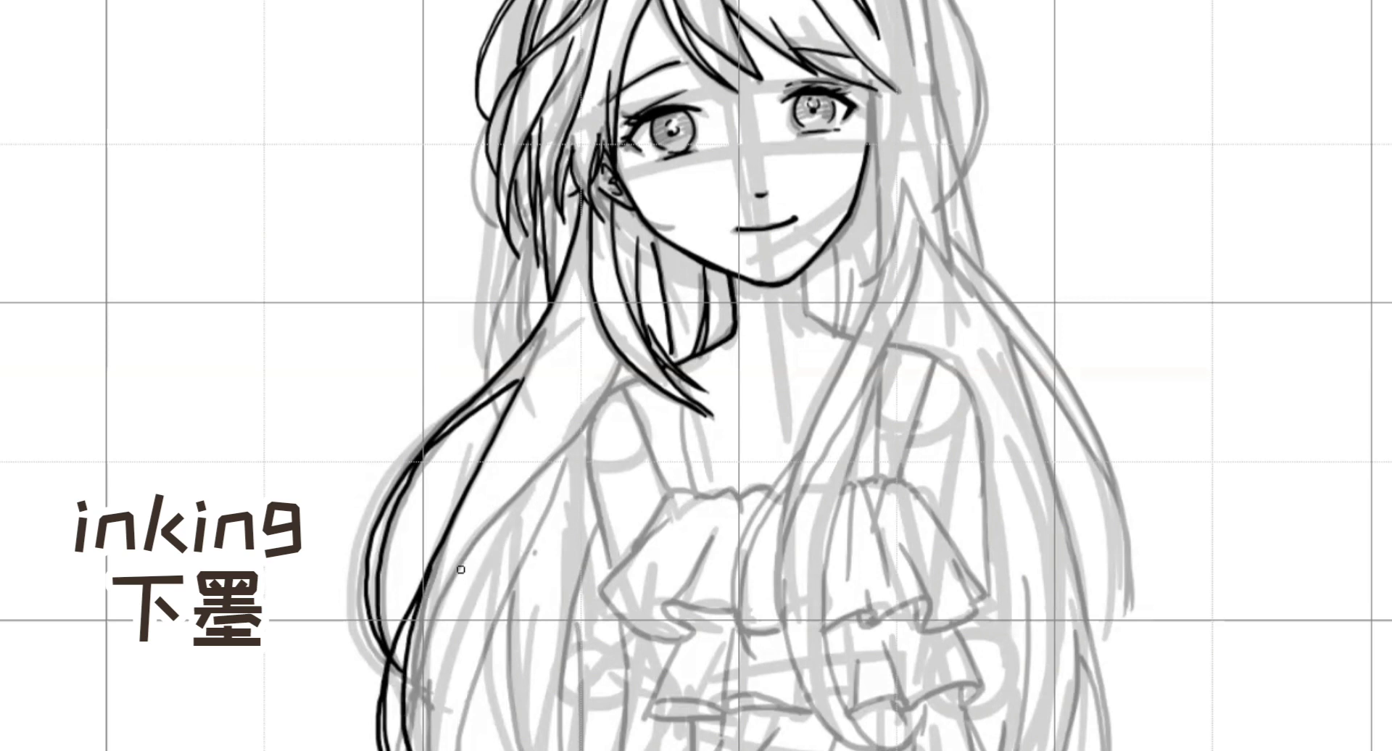
pyautogui.moveTo(426, 585)
pyautogui.mouseDown()
pyautogui.moveTo(562, 443)
pyautogui.moveTo(613, 357)
pyautogui.mouseUp()
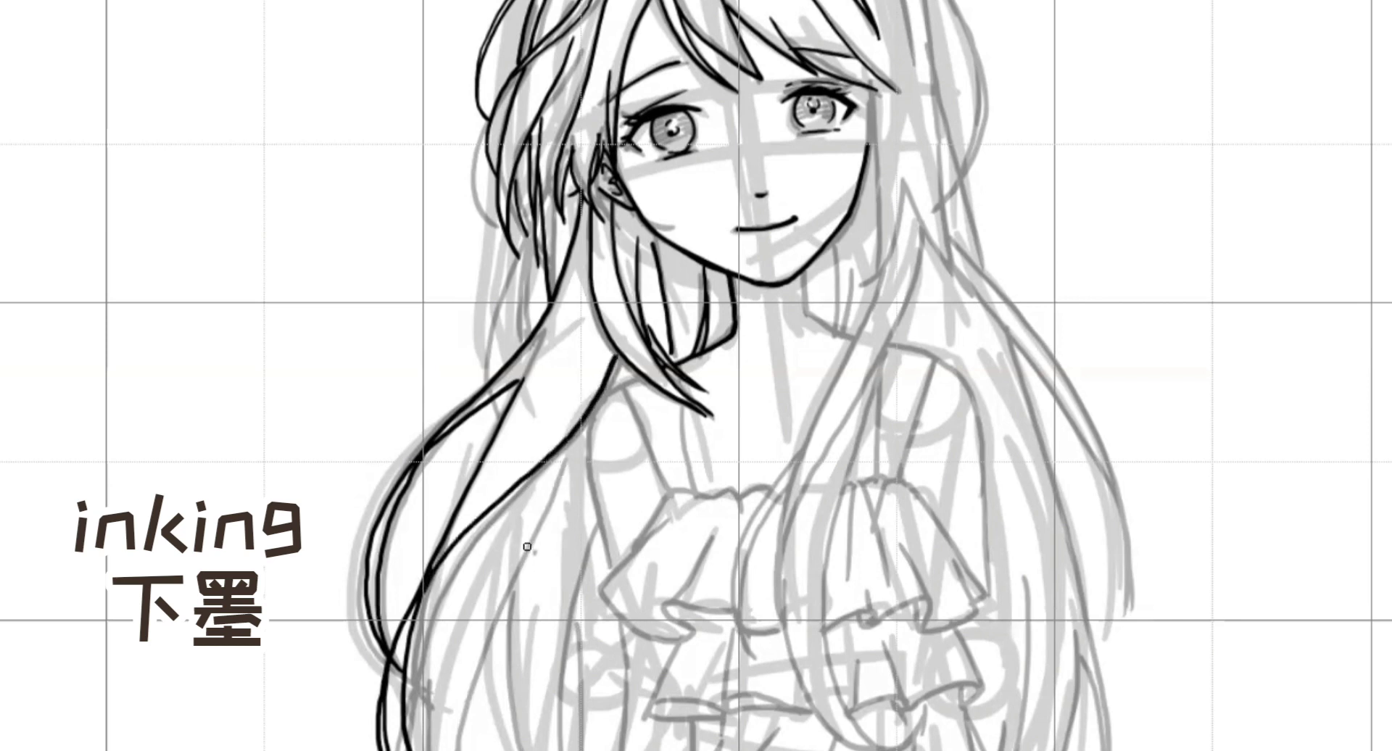
pyautogui.moveTo(501, 504)
pyautogui.mouseDown()
pyautogui.moveTo(457, 602)
pyautogui.moveTo(435, 747)
pyautogui.mouseUp()
pyautogui.moveTo(814, 564); pyautogui.dragTo(807, 401)
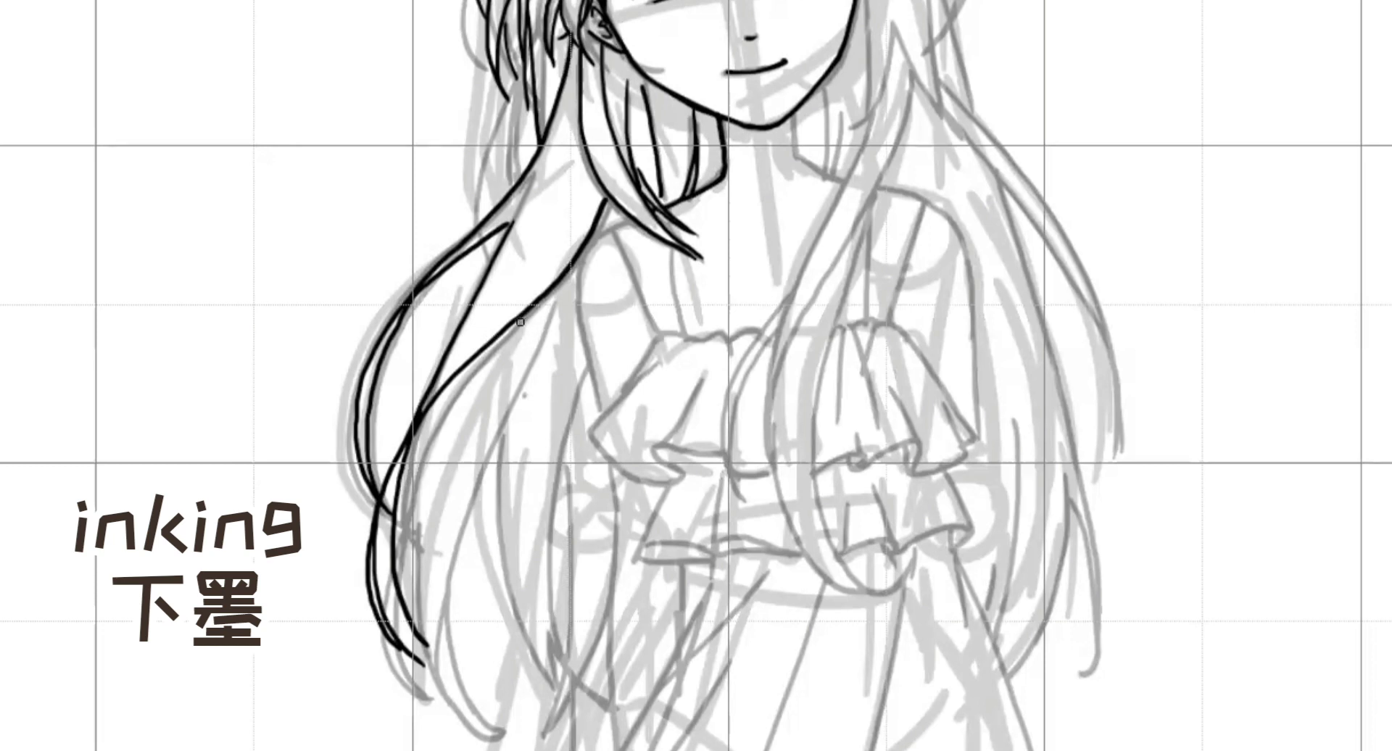
# Step: Ink the curved inner strands branching from the left hair lock, with paired lines tapering to pointed tips near waist height
pyautogui.moveTo(509, 324)
pyautogui.mouseDown()
pyautogui.moveTo(482, 399)
pyautogui.moveTo(483, 510)
pyautogui.moveTo(520, 588)
pyautogui.moveTo(596, 660)
pyautogui.mouseUp()
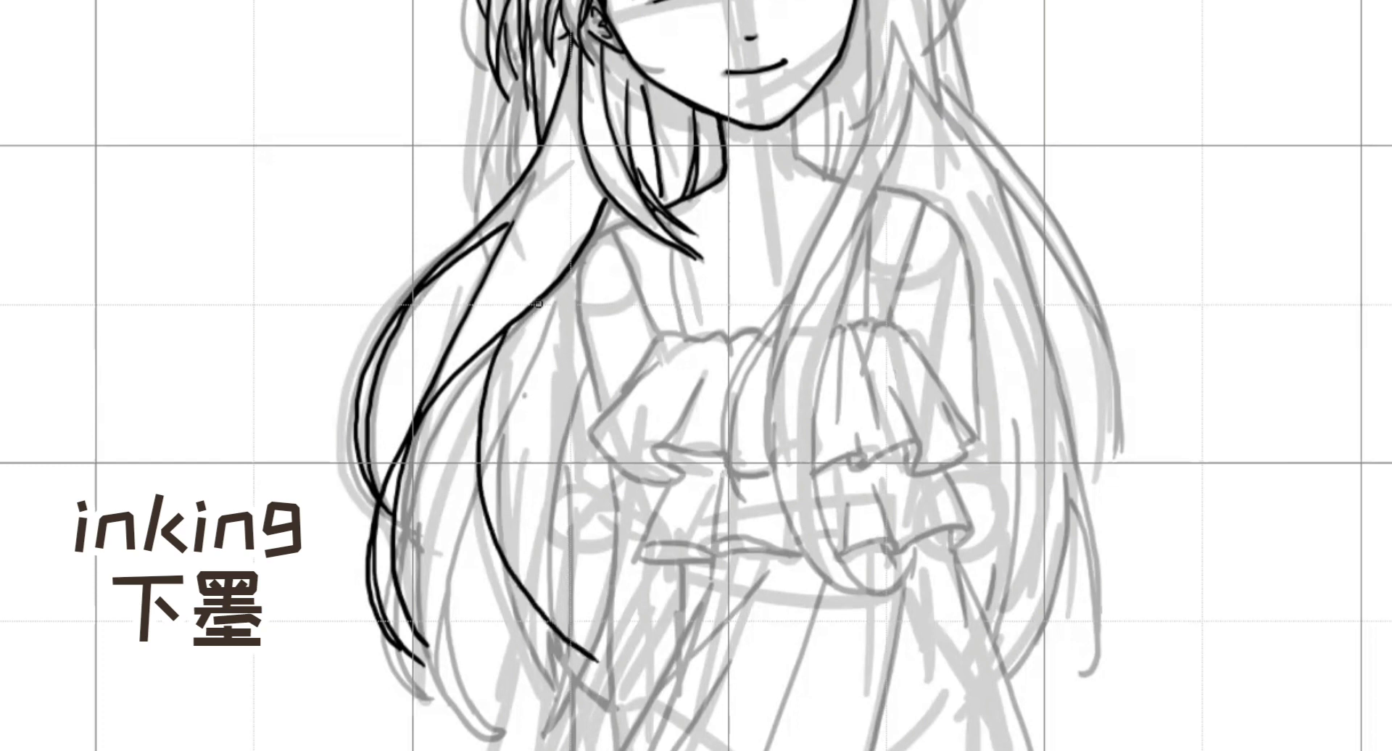
pyautogui.moveTo(522, 317)
pyautogui.mouseDown()
pyautogui.moveTo(496, 377)
pyautogui.moveTo(484, 508)
pyautogui.moveTo(511, 588)
pyautogui.moveTo(553, 641)
pyautogui.moveTo(618, 662)
pyautogui.mouseUp()
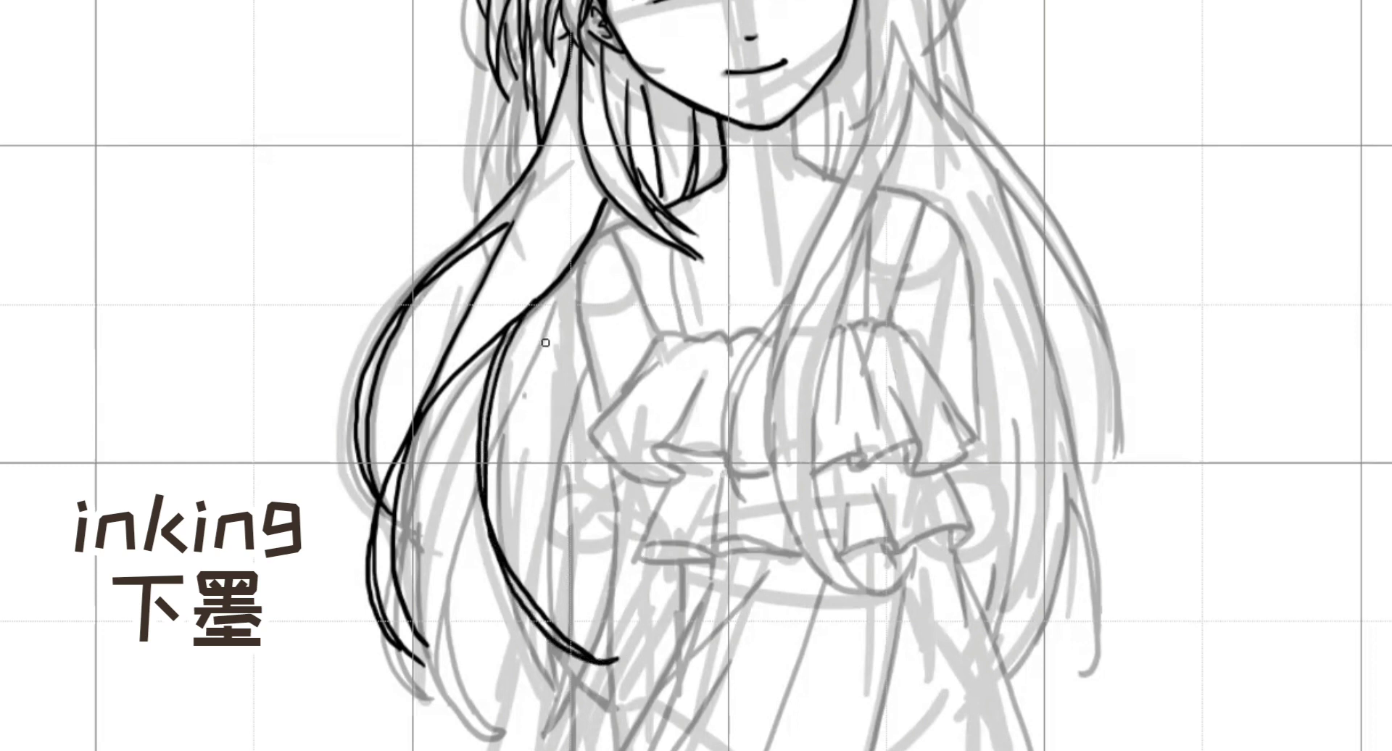
pyautogui.moveTo(550, 308); pyautogui.dragTo(487, 467)
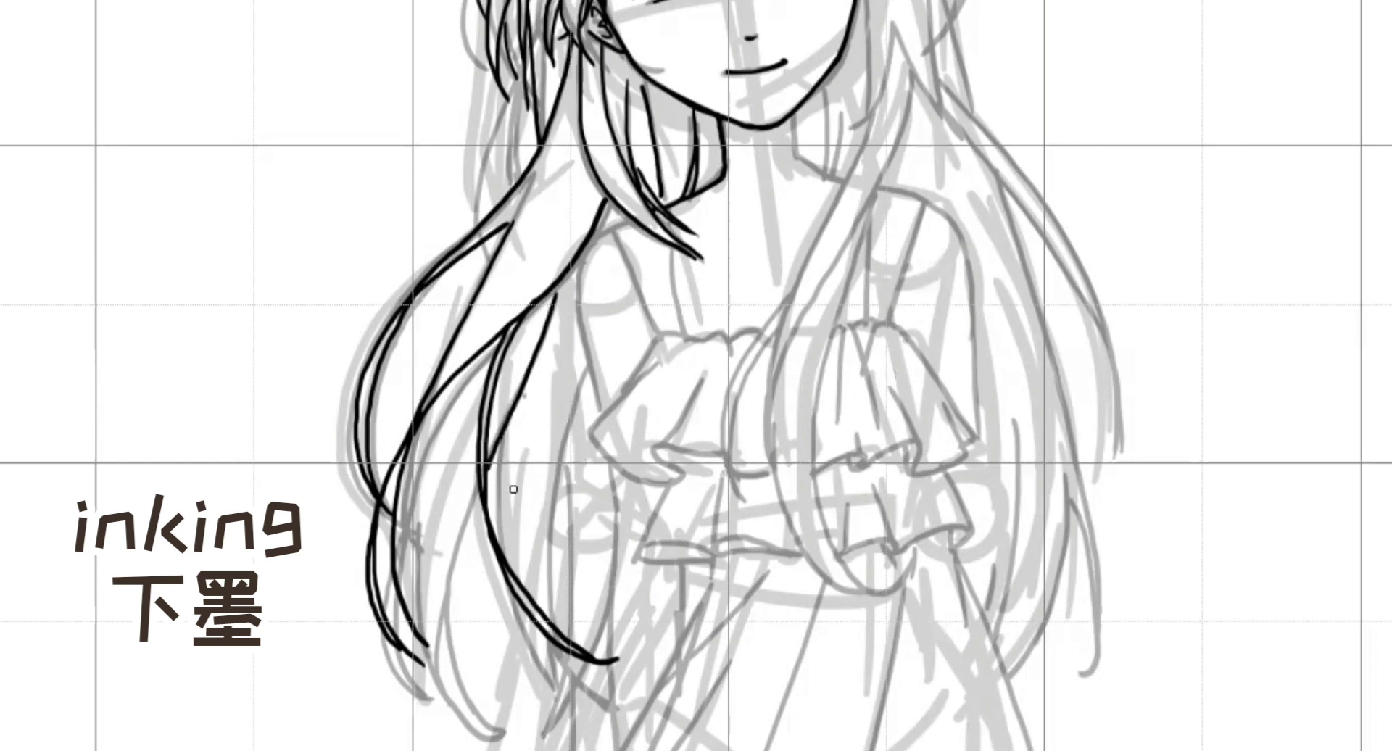
pyautogui.moveTo(476, 489)
pyautogui.mouseDown()
pyautogui.moveTo(443, 574)
pyautogui.moveTo(436, 671)
pyautogui.moveTo(462, 724)
pyautogui.moveTo(502, 741)
pyautogui.mouseUp()
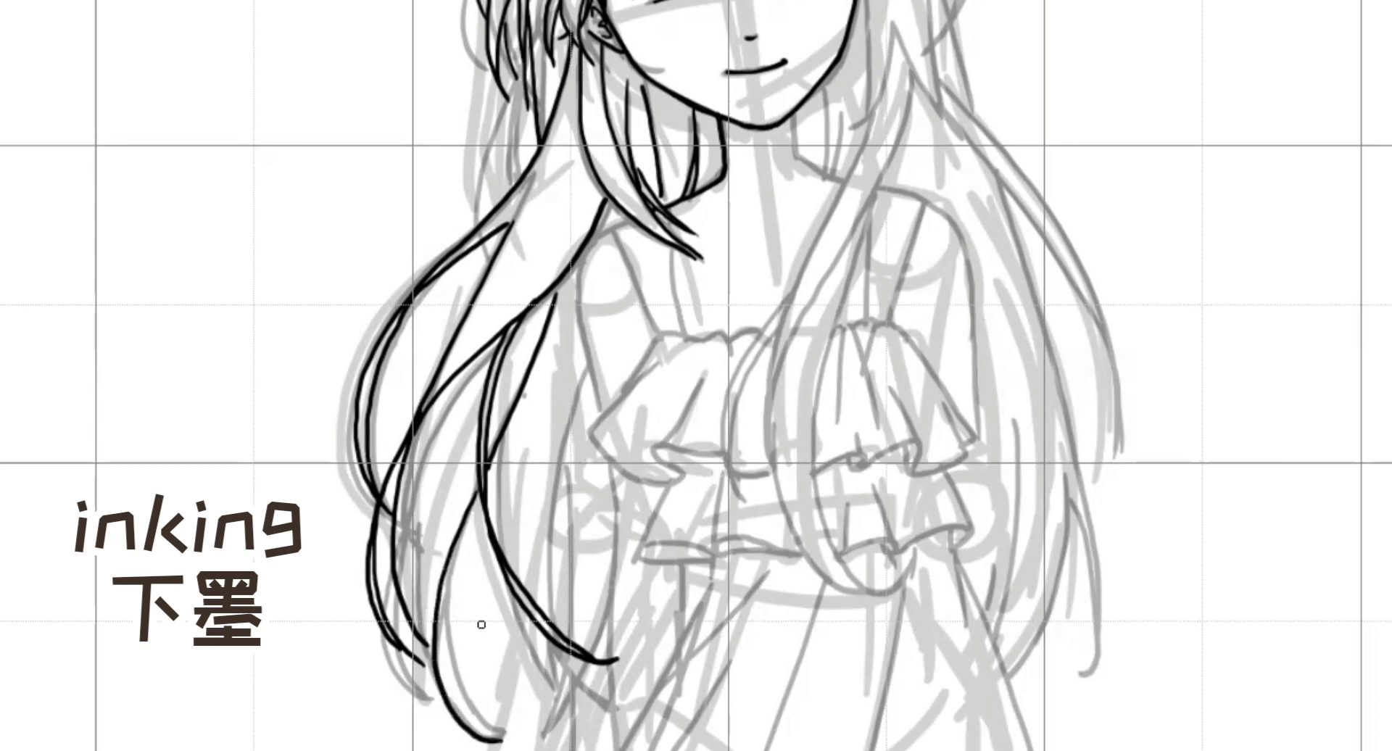
pyautogui.moveTo(443, 589)
pyautogui.mouseDown()
pyautogui.moveTo(451, 687)
pyautogui.moveTo(487, 732)
pyautogui.moveTo(522, 736)
pyautogui.mouseUp()
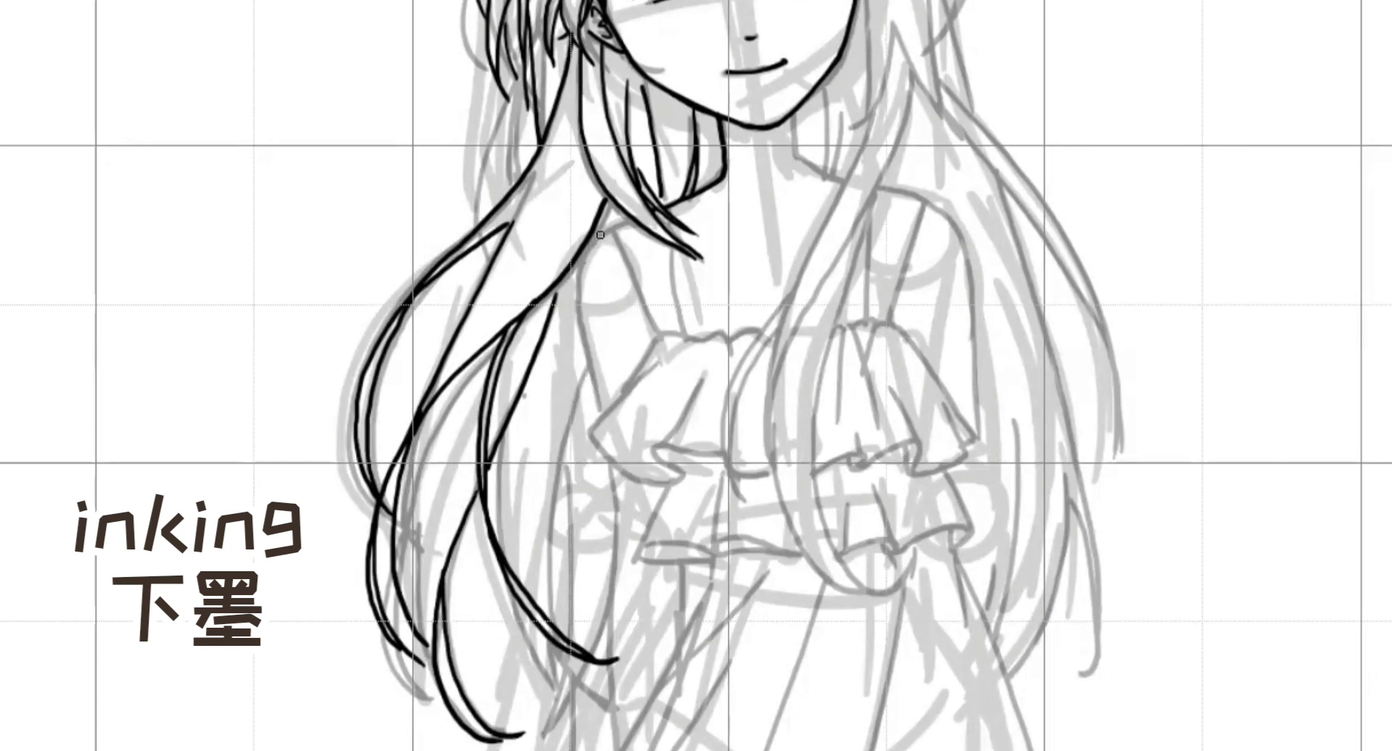
# Step: Ink the left shoulder and arm outline together with the left corner and fold of the upper dress ruffle
pyautogui.moveTo(630, 216)
pyautogui.mouseDown()
pyautogui.moveTo(588, 249)
pyautogui.moveTo(575, 309)
pyautogui.moveTo(606, 414)
pyautogui.mouseUp()
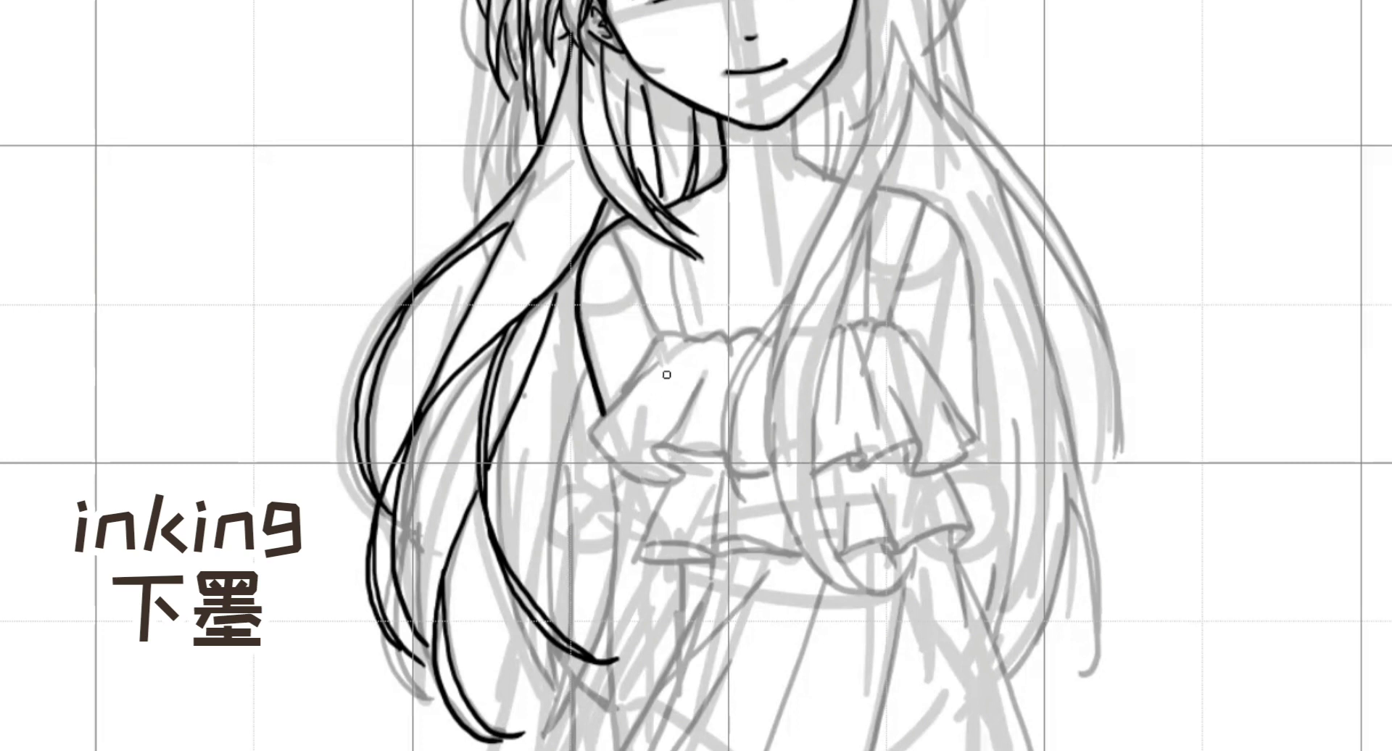
pyautogui.moveTo(662, 328)
pyautogui.mouseDown()
pyautogui.moveTo(586, 444)
pyautogui.moveTo(653, 481)
pyautogui.moveTo(674, 480)
pyautogui.moveTo(656, 444)
pyautogui.moveTo(721, 457)
pyautogui.mouseUp()
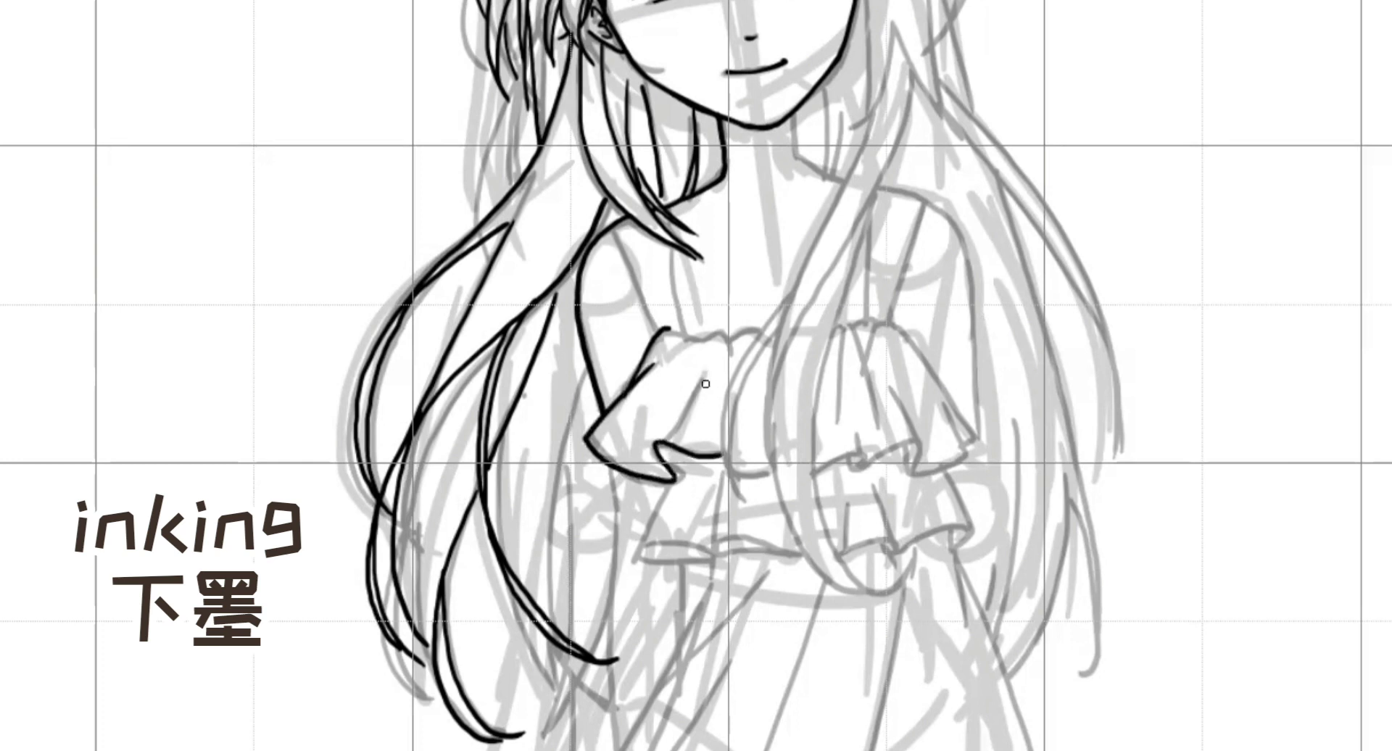
pyautogui.moveTo(703, 373)
pyautogui.mouseDown()
pyautogui.moveTo(655, 443)
pyautogui.moveTo(680, 450)
pyautogui.moveTo(674, 479)
pyautogui.moveTo(675, 458)
pyautogui.moveTo(612, 482)
pyautogui.moveTo(618, 750)
pyautogui.mouseUp()
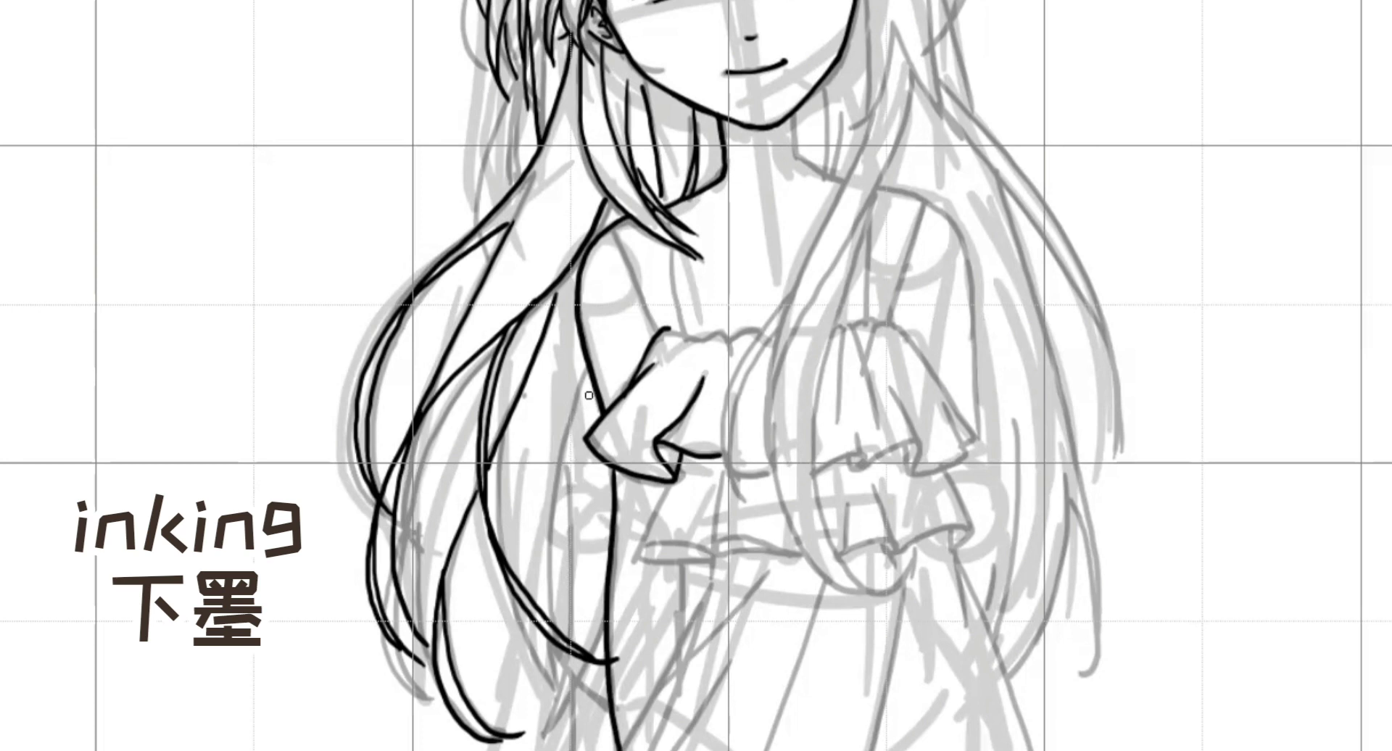
# Step: Ink the thin hair strands hanging beside the left arm and their pointed tips, undoing the last stray stroke
pyautogui.moveTo(587, 368)
pyautogui.mouseDown()
pyautogui.moveTo(545, 577)
pyautogui.moveTo(553, 625)
pyautogui.moveTo(573, 627)
pyautogui.moveTo(584, 667)
pyautogui.moveTo(561, 650)
pyautogui.moveTo(606, 694)
pyautogui.mouseUp()
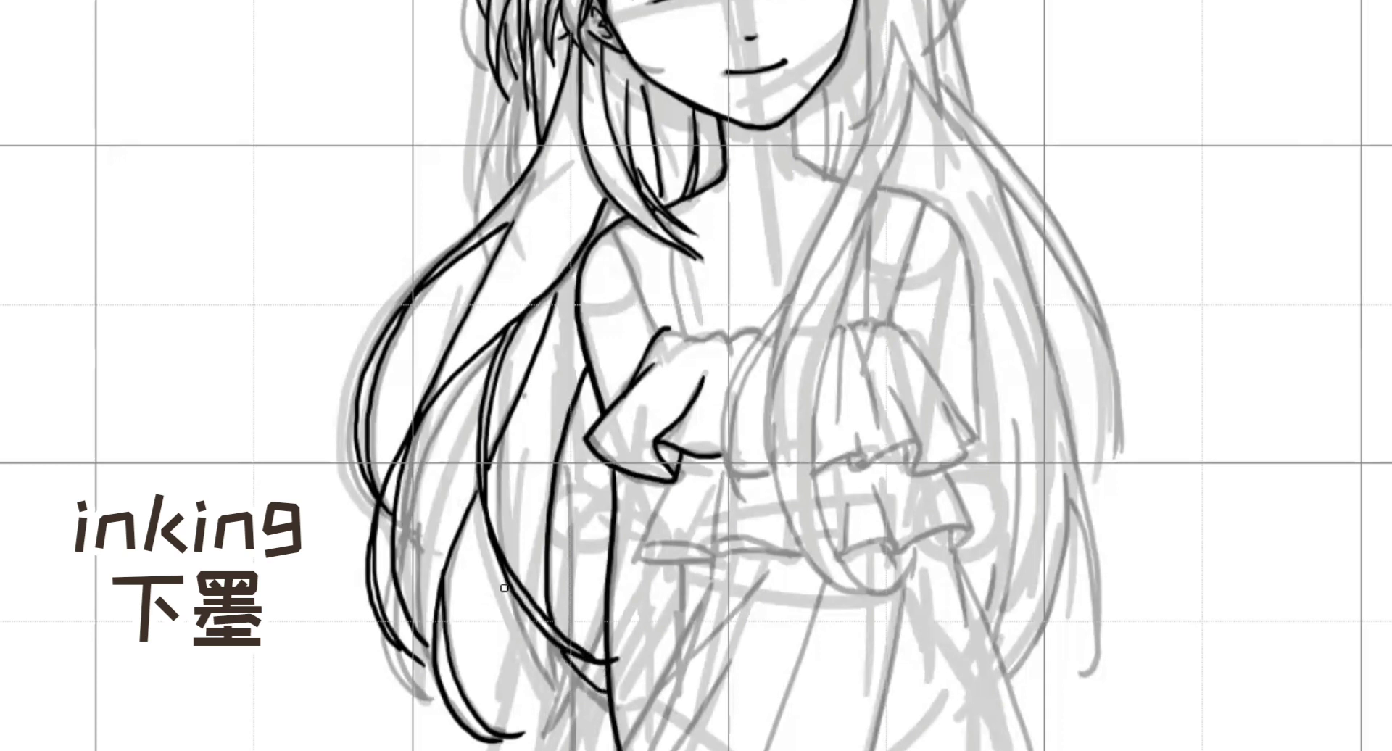
pyautogui.moveTo(502, 576)
pyautogui.mouseDown()
pyautogui.moveTo(540, 700)
pyautogui.moveTo(574, 736)
pyautogui.mouseUp()
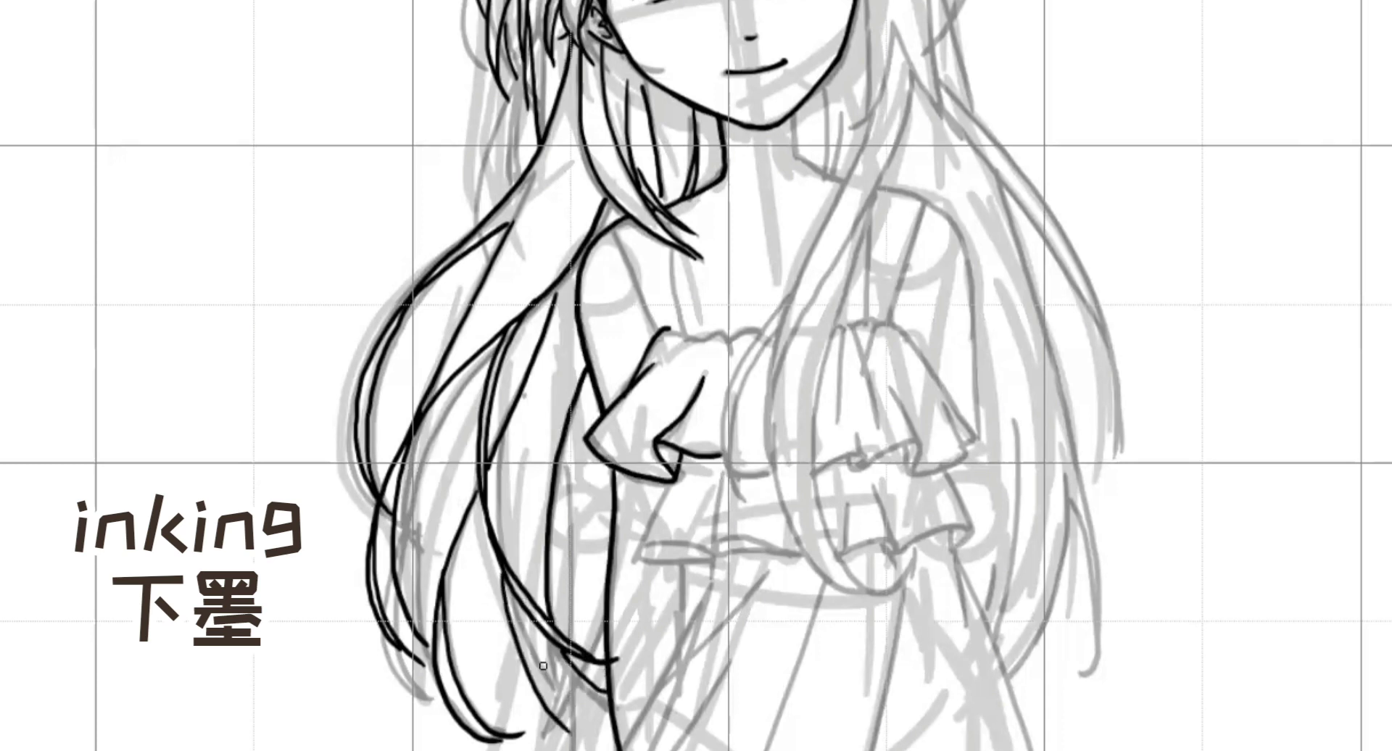
pyautogui.moveTo(535, 644)
pyautogui.mouseDown()
pyautogui.moveTo(548, 705)
pyautogui.moveTo(573, 732)
pyautogui.mouseUp()
pyautogui.moveTo(532, 648); pyautogui.dragTo(565, 680)
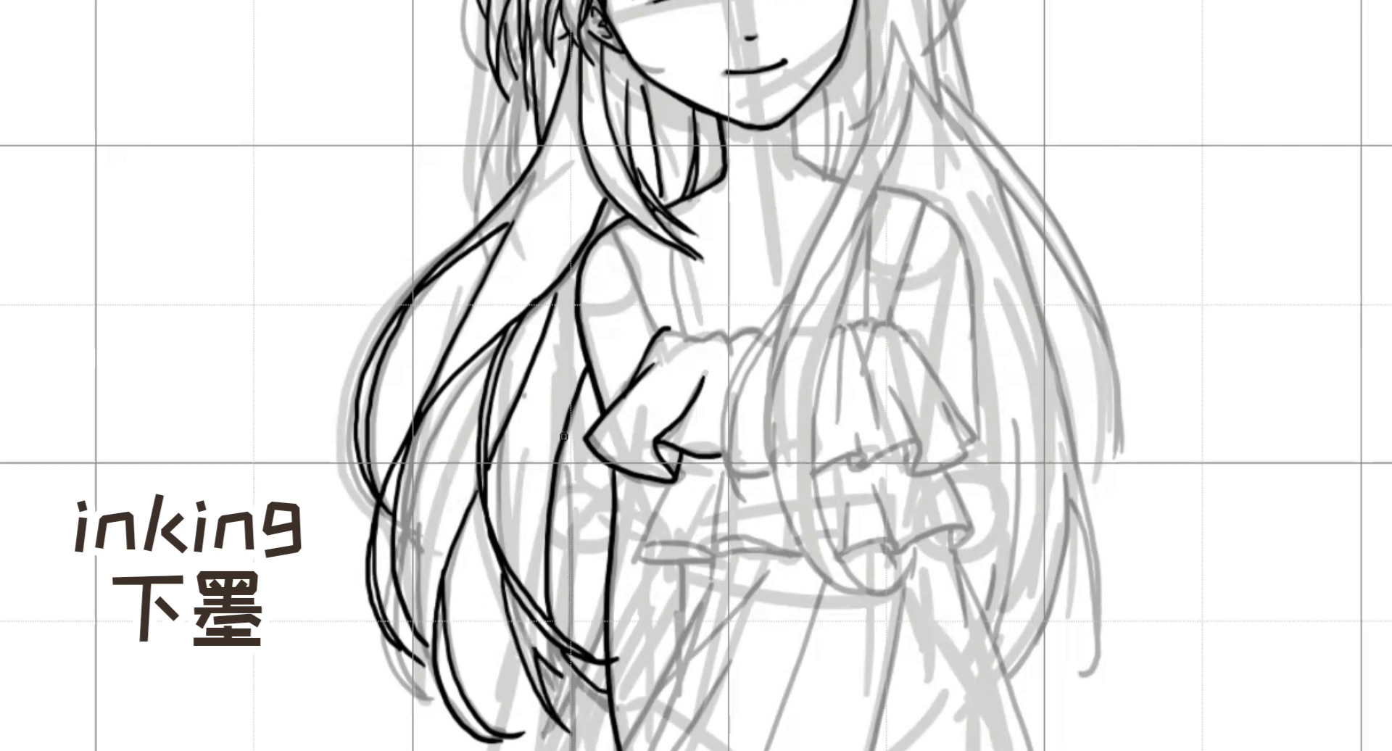
pyautogui.moveTo(568, 446); pyautogui.dragTo(573, 633)
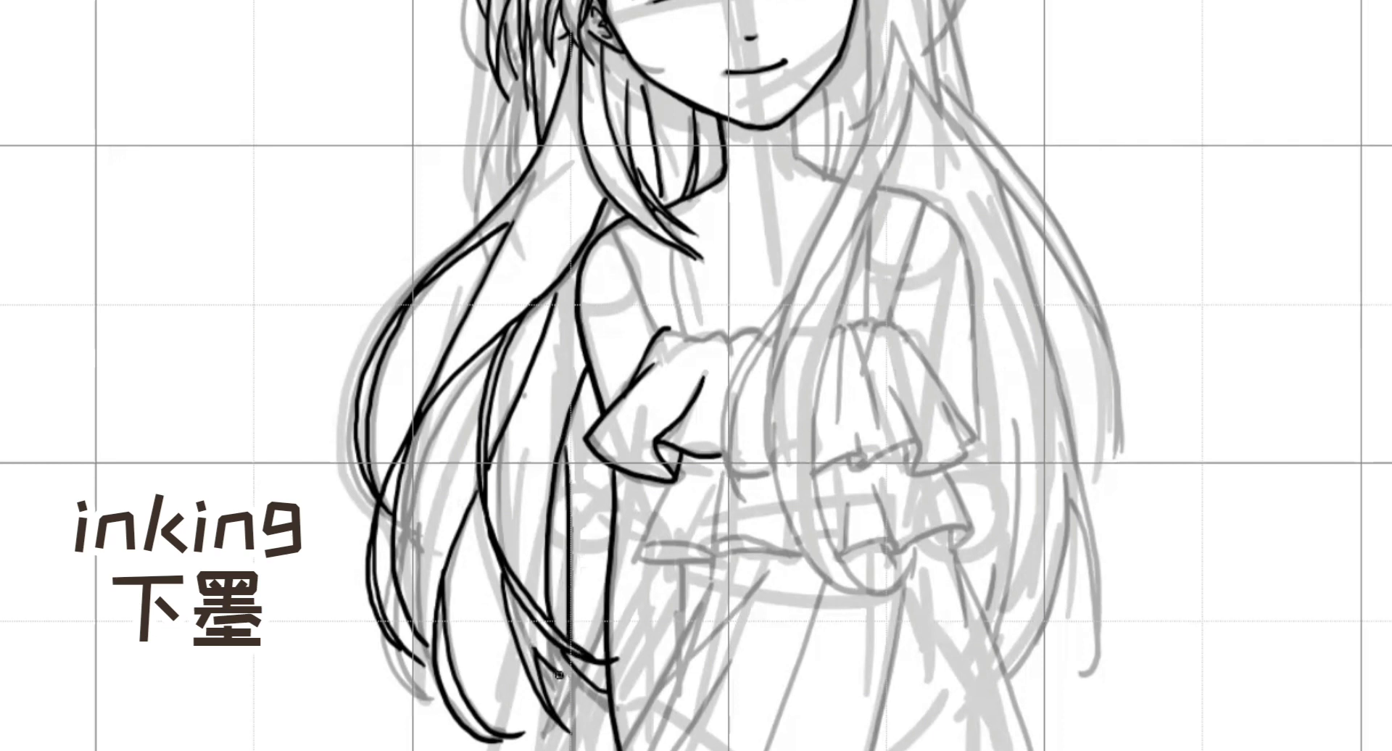
pyautogui.moveTo(563, 662); pyautogui.dragTo(568, 743)
pyautogui.hotkey('ctrl', 'z')
# Step: Ink the left armhole and strap lines down to the bodice and the gathered top edge of the upper ruffle
pyautogui.click(933, 207)
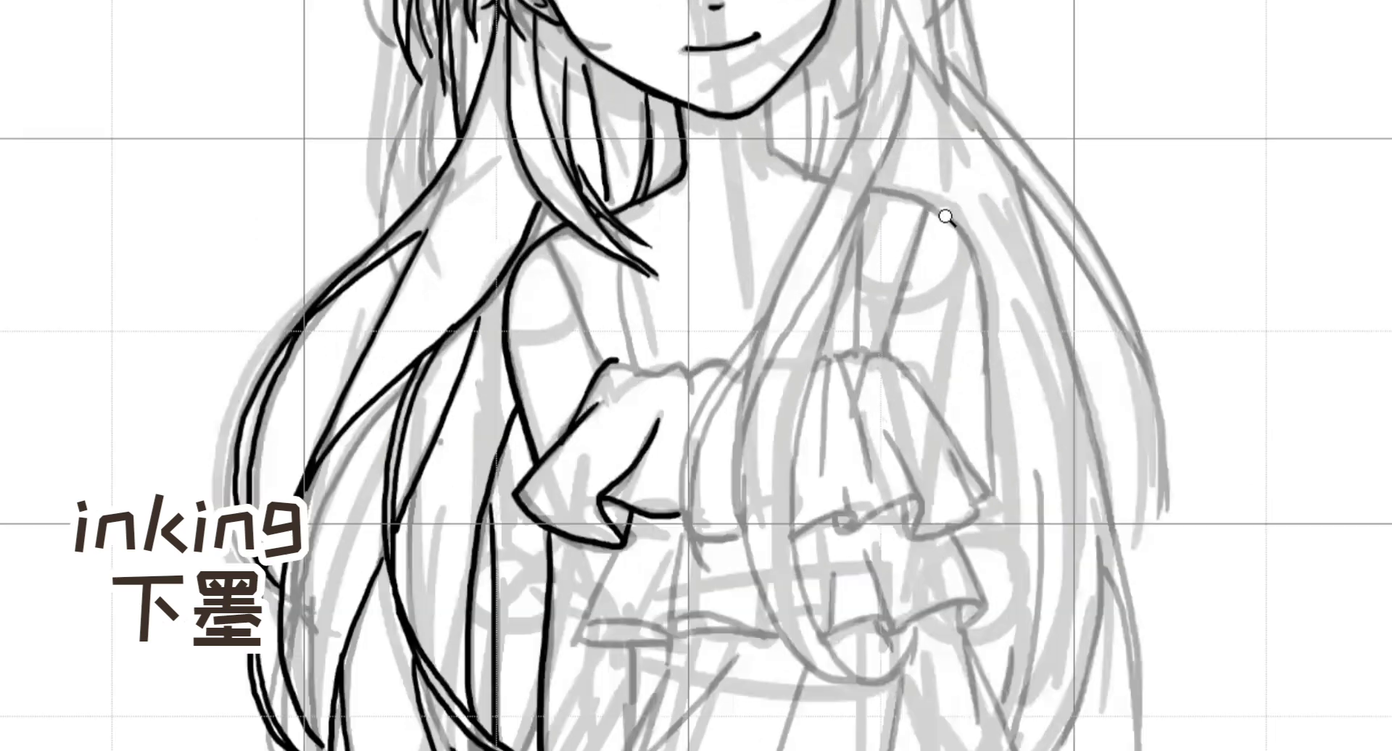
pyautogui.click(944, 216)
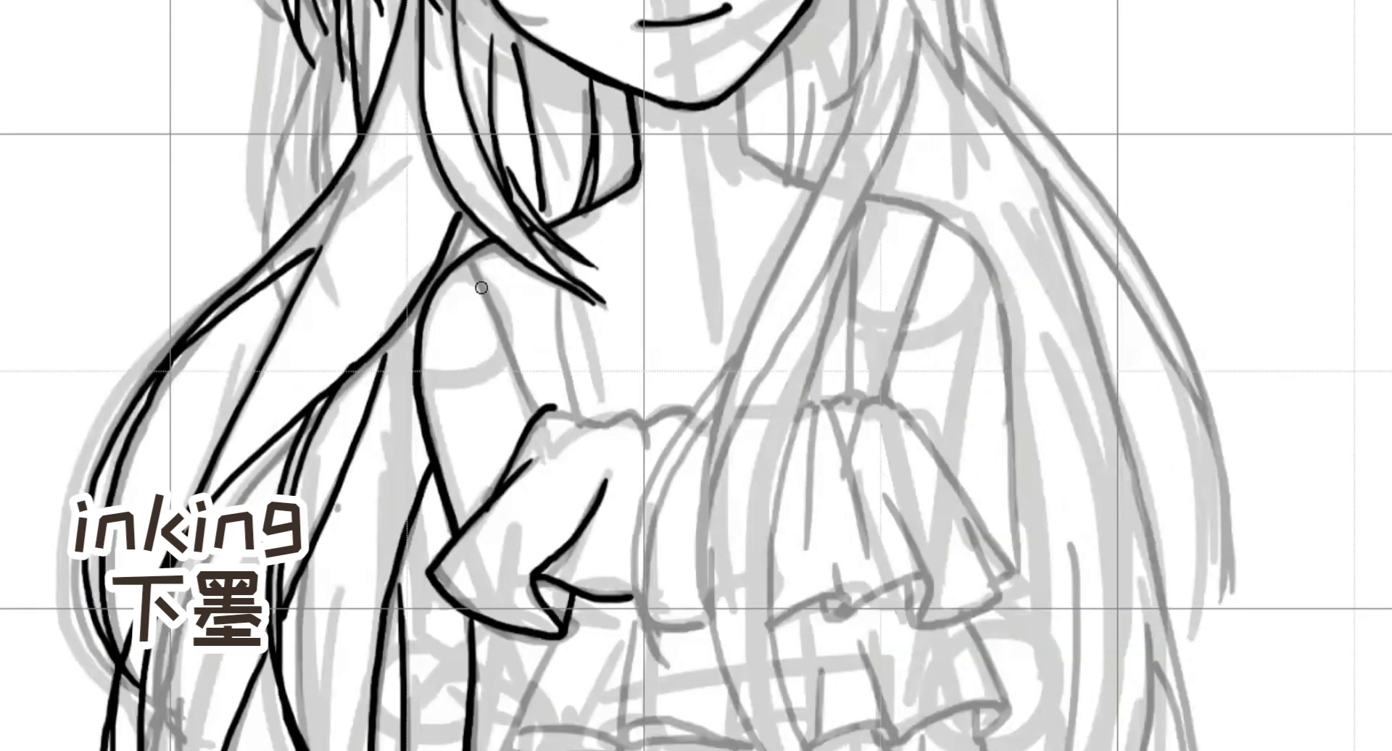
pyautogui.moveTo(469, 257); pyautogui.dragTo(540, 411)
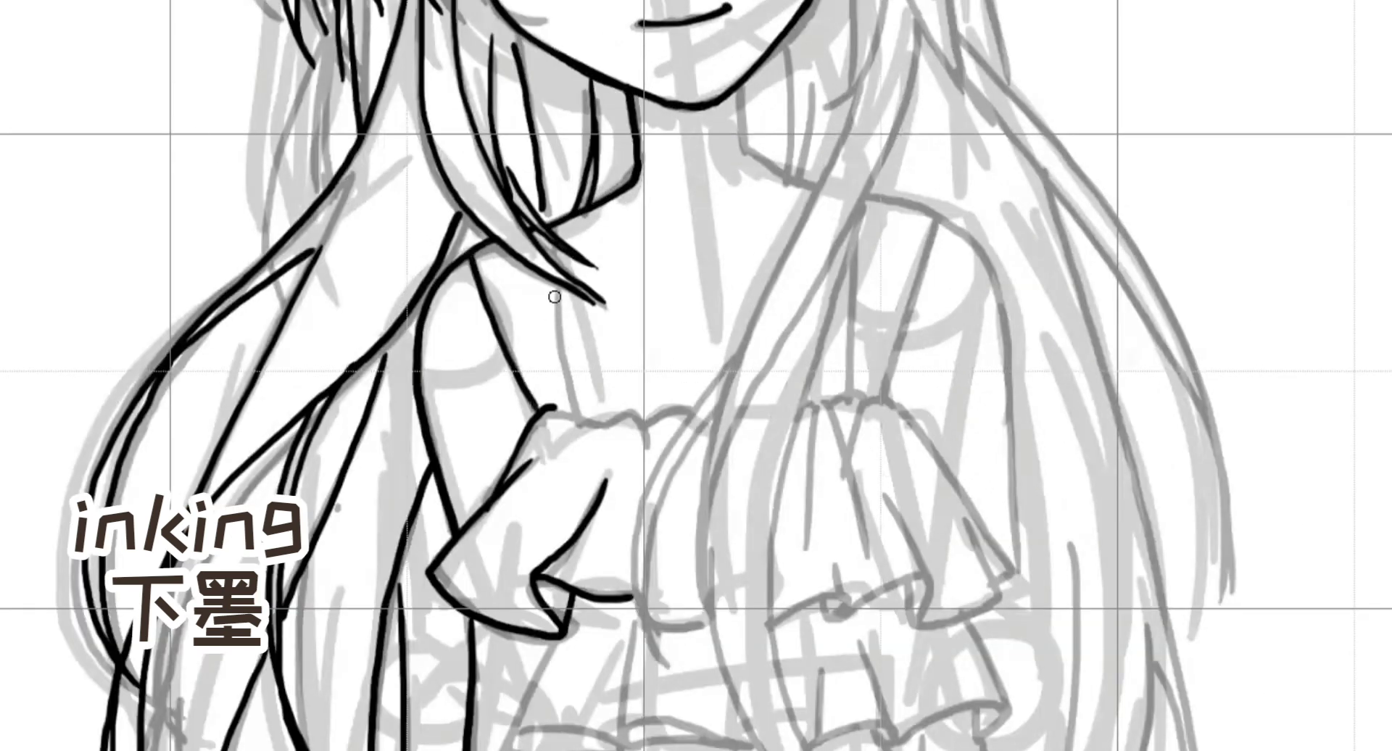
pyautogui.moveTo(555, 289); pyautogui.dragTo(566, 412)
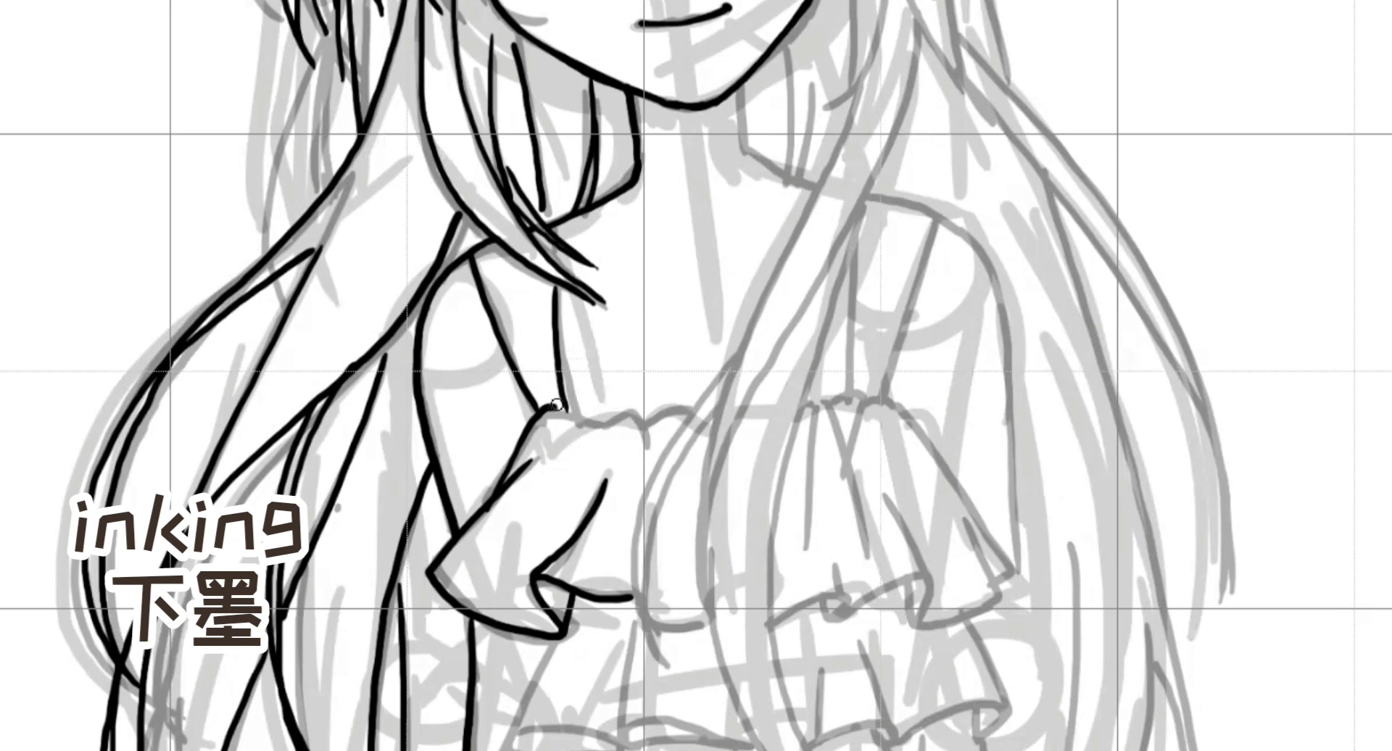
pyautogui.moveTo(547, 408)
pyautogui.mouseDown()
pyautogui.moveTo(609, 430)
pyautogui.moveTo(637, 412)
pyautogui.moveTo(644, 449)
pyautogui.moveTo(604, 463)
pyautogui.moveTo(690, 409)
pyautogui.mouseUp()
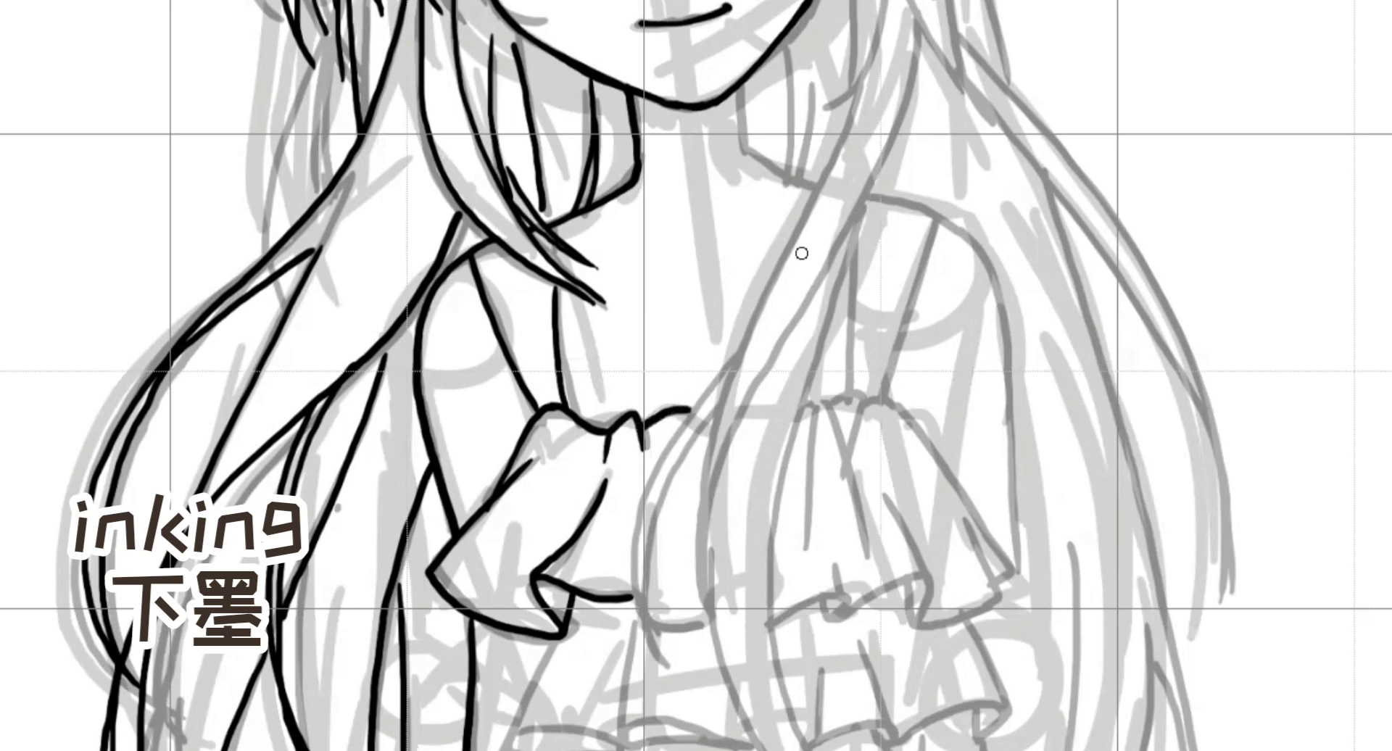
# Step: Ink the double-lined hair strand that falls across the chest over the middle of the upper ruffle
pyautogui.moveTo(779, 265)
pyautogui.mouseDown()
pyautogui.moveTo(678, 423)
pyautogui.moveTo(641, 514)
pyautogui.moveTo(659, 662)
pyautogui.mouseUp()
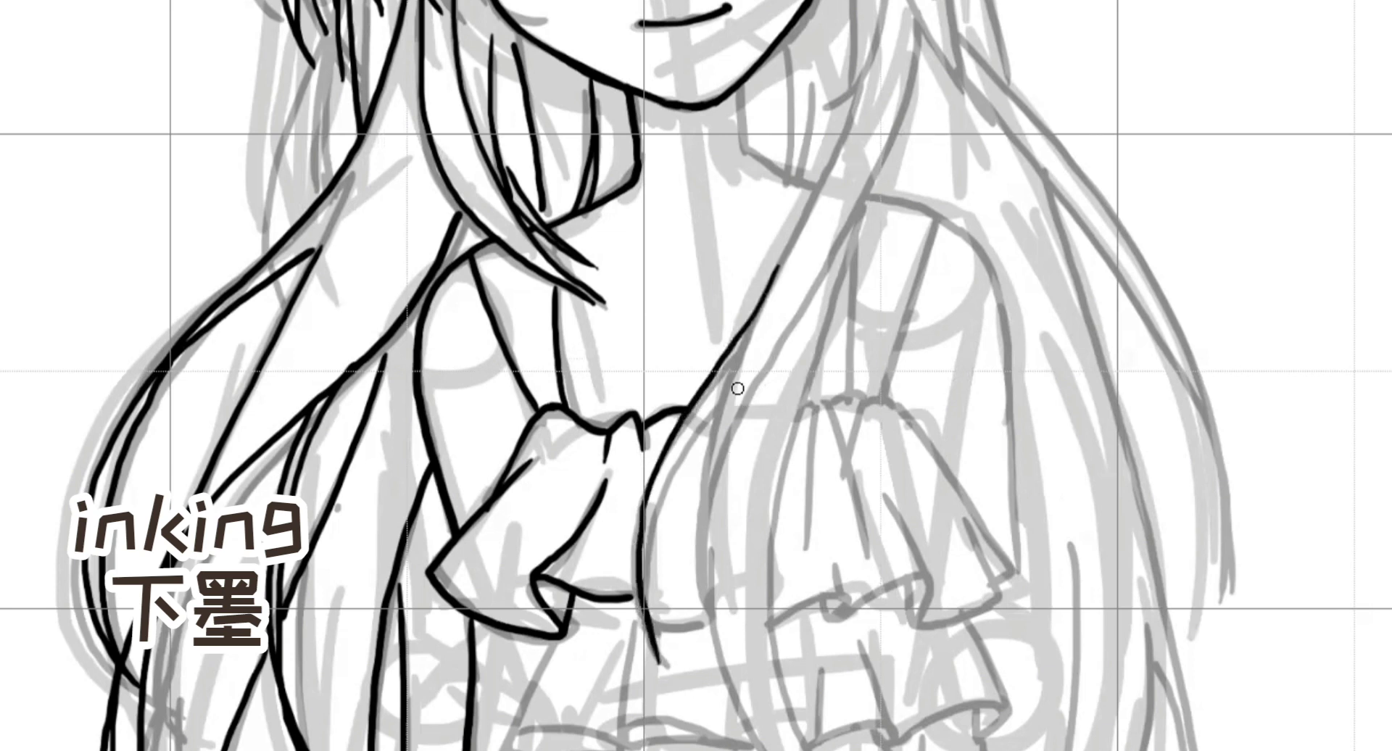
pyautogui.moveTo(732, 368)
pyautogui.mouseDown()
pyautogui.moveTo(661, 488)
pyautogui.moveTo(648, 573)
pyautogui.moveTo(658, 680)
pyautogui.moveTo(659, 668)
pyautogui.mouseUp()
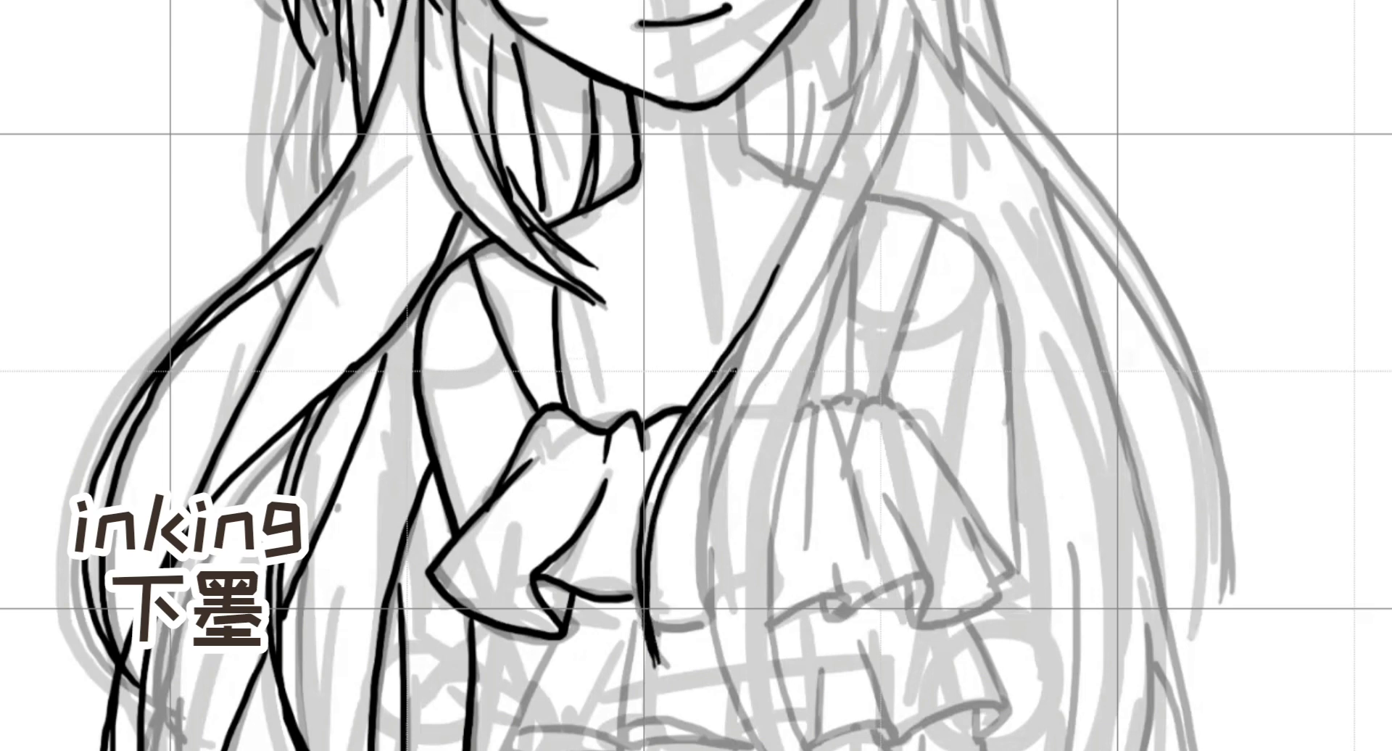
# Step: Ink the left outline of the crown and the raised tuft of hair with its inner loop on top of the head
pyautogui.scroll(10, 855, 326)
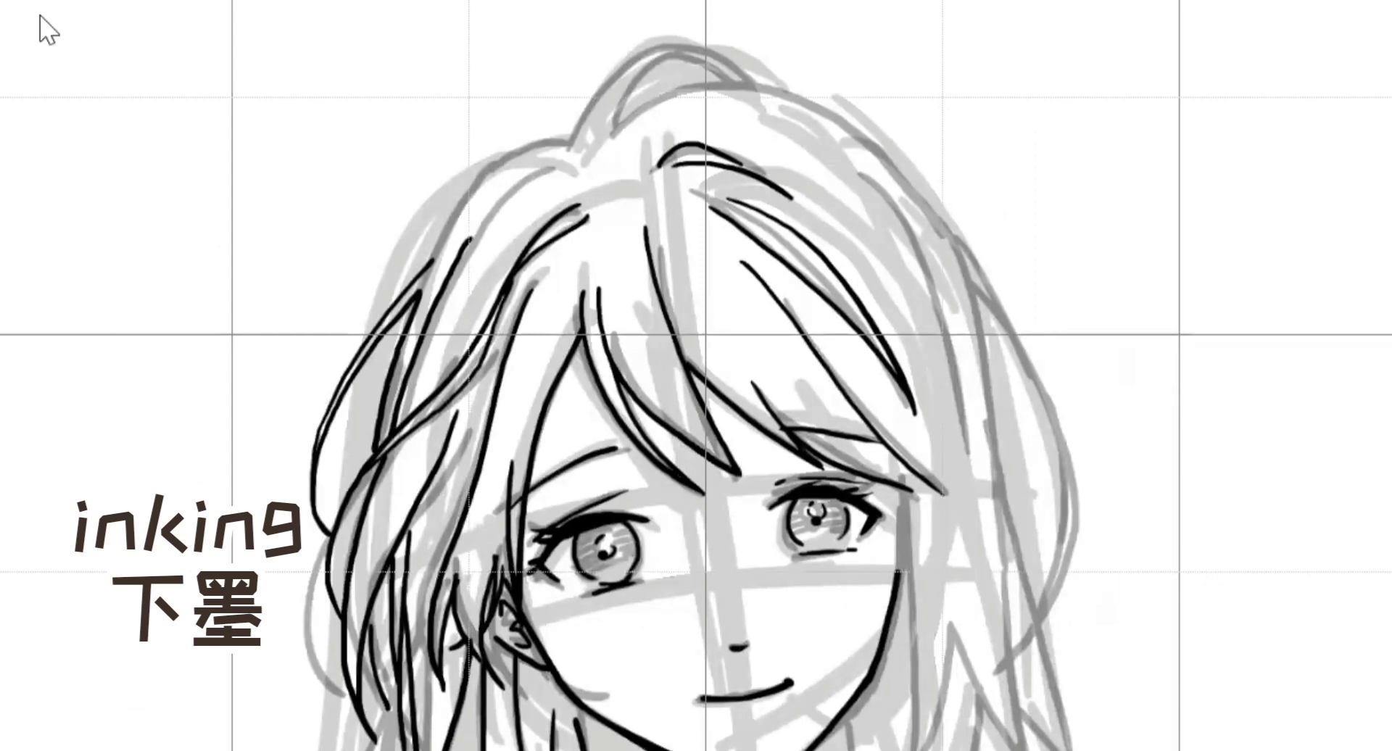
pyautogui.moveTo(435, 253)
pyautogui.mouseDown()
pyautogui.moveTo(481, 173)
pyautogui.moveTo(576, 148)
pyautogui.mouseUp()
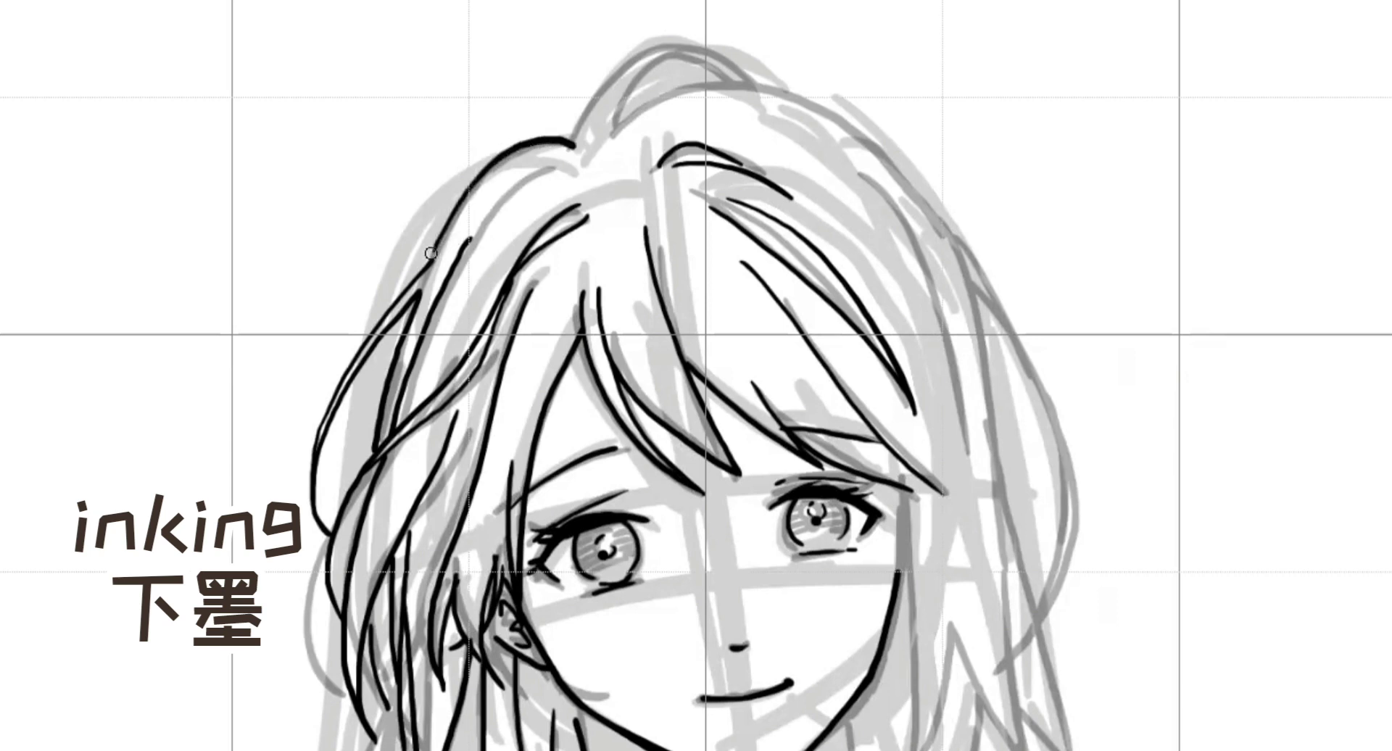
pyautogui.click(429, 258)
pyautogui.moveTo(572, 145)
pyautogui.mouseDown()
pyautogui.moveTo(597, 92)
pyautogui.moveTo(655, 53)
pyautogui.moveTo(747, 80)
pyautogui.mouseUp()
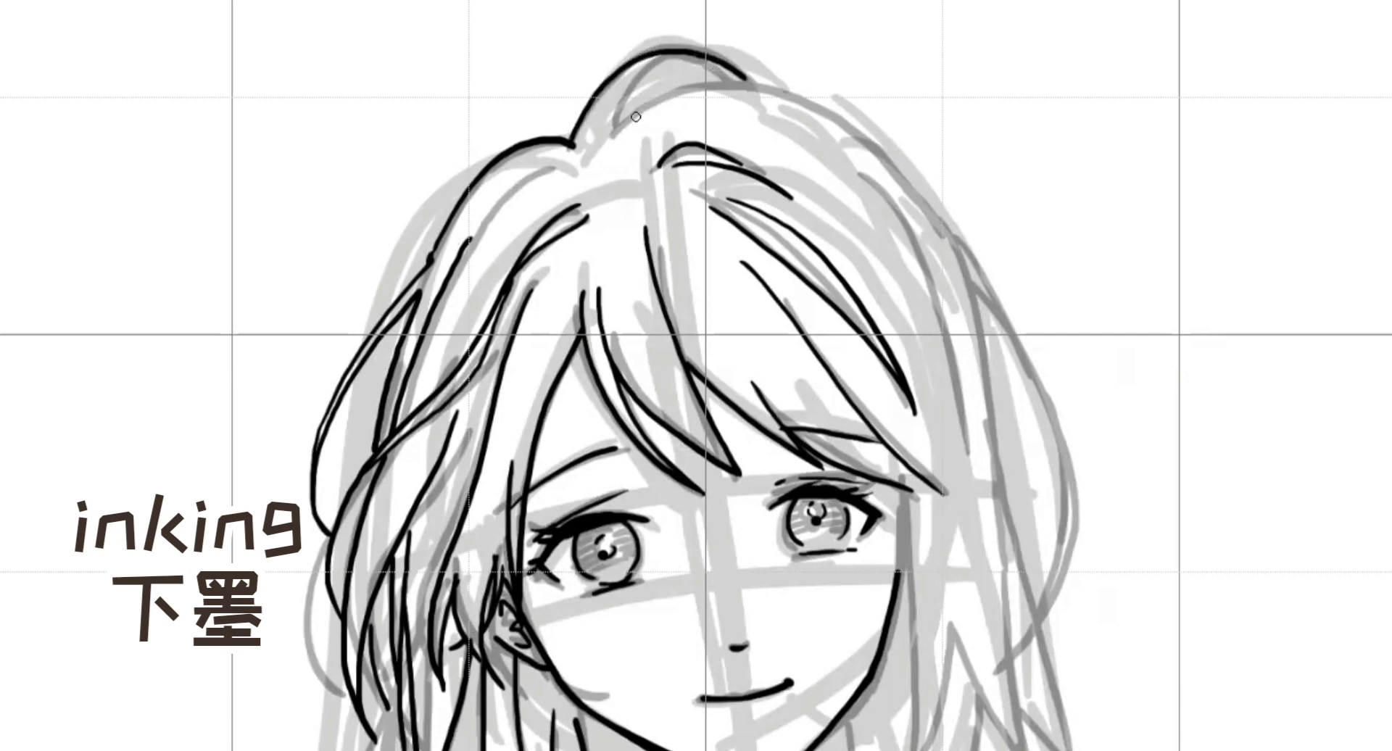
pyautogui.moveTo(608, 124)
pyautogui.mouseDown()
pyautogui.moveTo(656, 62)
pyautogui.moveTo(747, 83)
pyautogui.mouseUp()
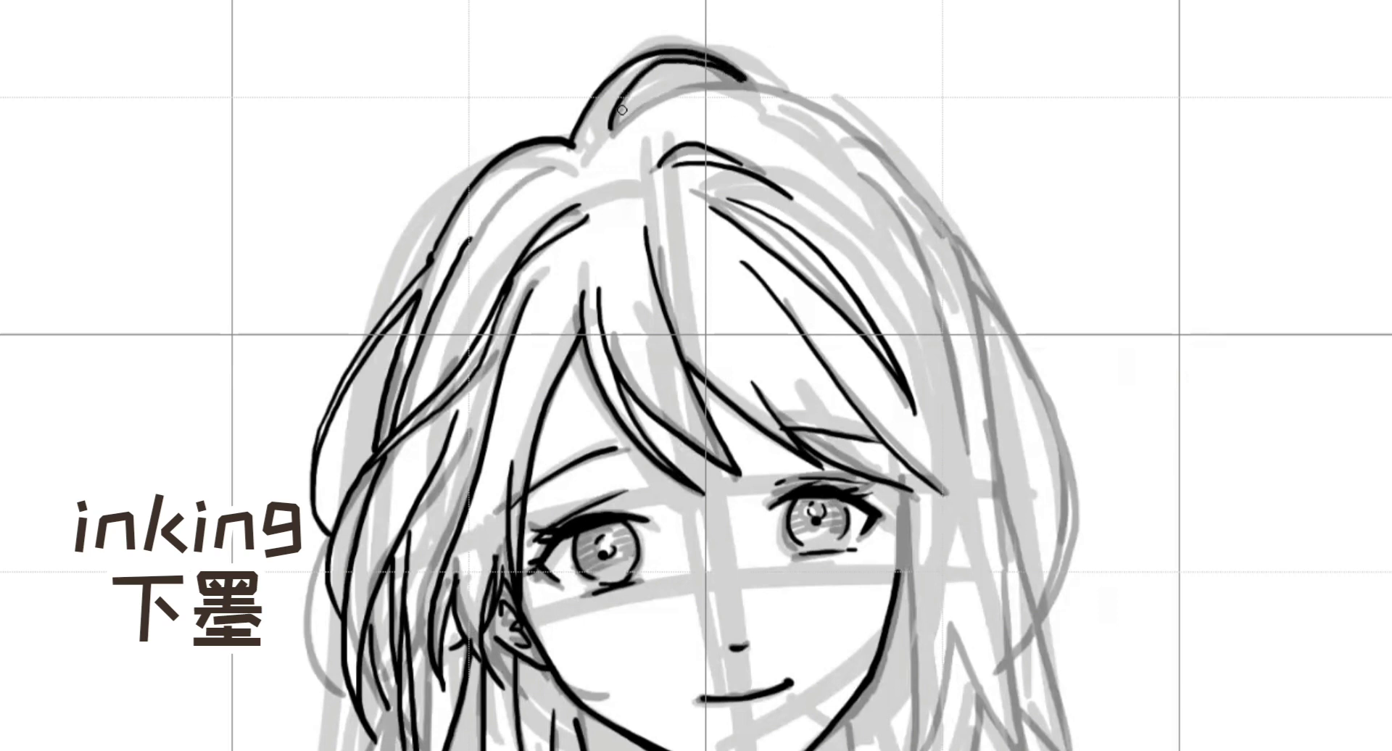
pyautogui.moveTo(610, 131)
pyautogui.mouseDown()
pyautogui.moveTo(675, 94)
pyautogui.moveTo(765, 91)
pyautogui.mouseUp()
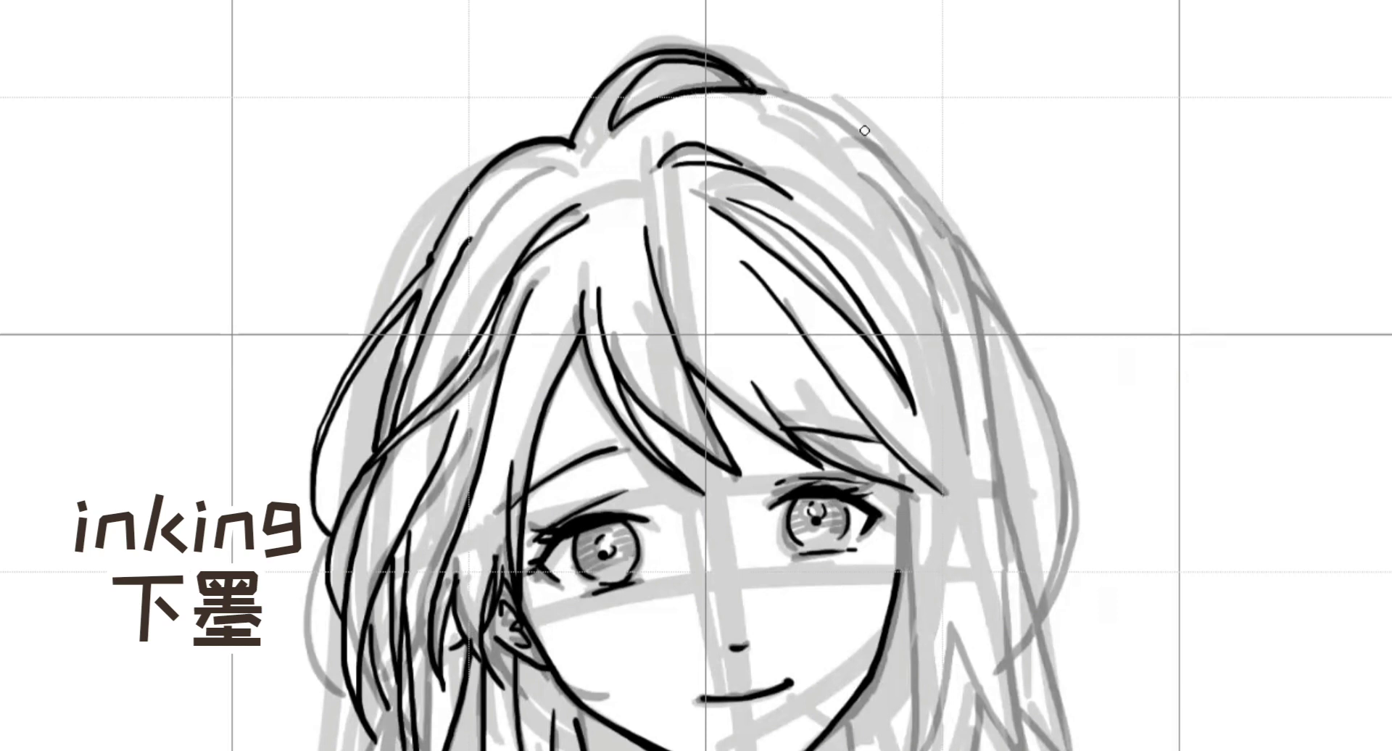
pyautogui.moveTo(764, 93)
pyautogui.mouseDown()
pyautogui.moveTo(839, 131)
pyautogui.moveTo(987, 279)
pyautogui.mouseUp()
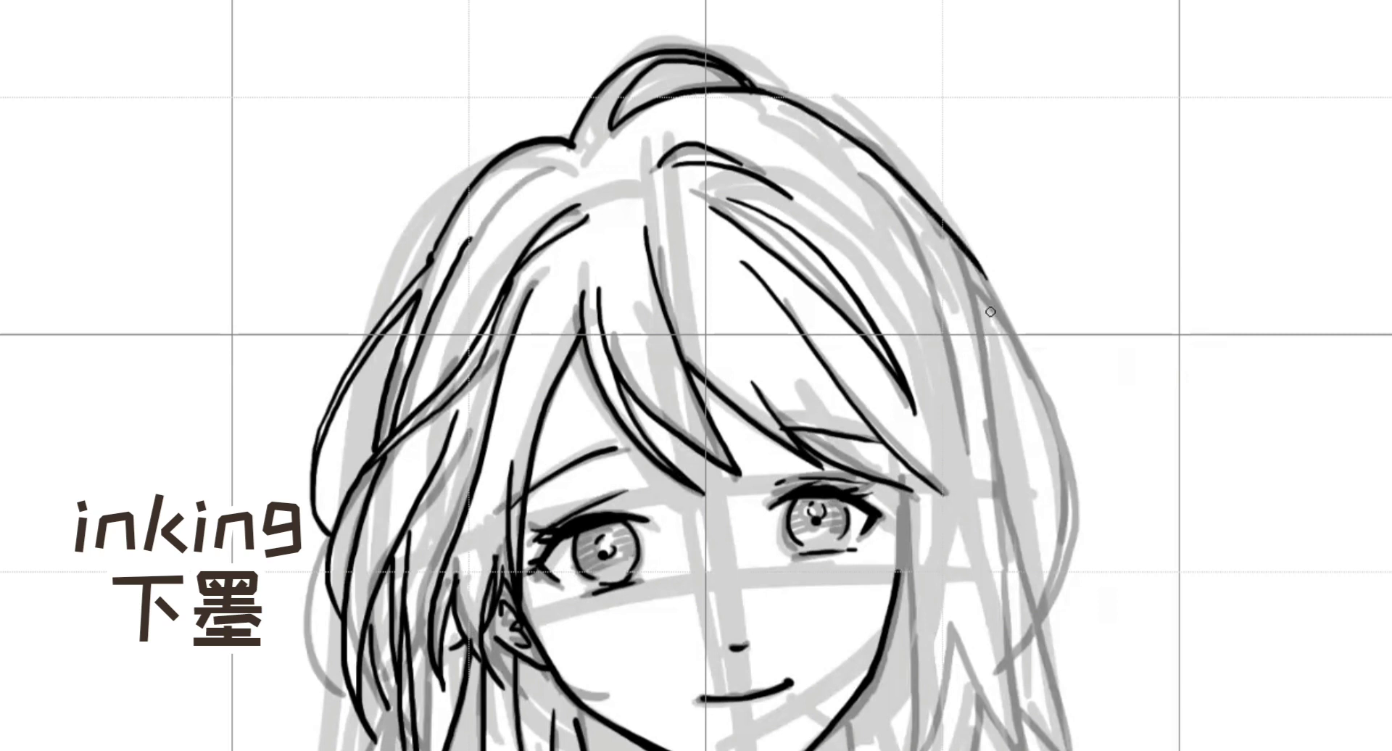
pyautogui.moveTo(976, 269)
pyautogui.mouseDown()
pyautogui.moveTo(1015, 331)
pyautogui.moveTo(1066, 483)
pyautogui.mouseUp()
pyautogui.hotkey('ctrl', 'z')
pyautogui.hotkey('ctrl', 'z')
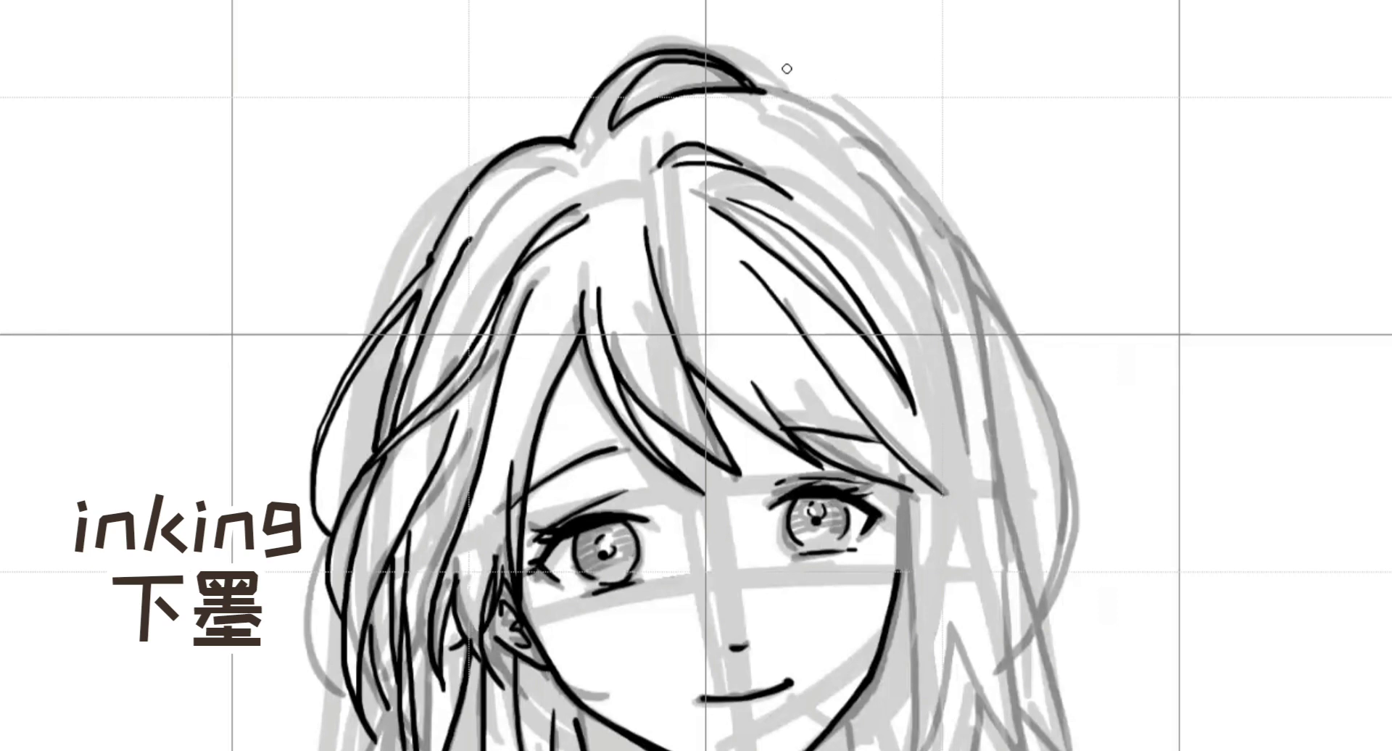
# Step: Ink the right outline of the crown and the rounded side lock down to its pointed tip beside the face
pyautogui.moveTo(766, 90); pyautogui.dragTo(816, 117)
pyautogui.moveTo(901, 184)
pyautogui.mouseDown()
pyautogui.moveTo(997, 305)
pyautogui.moveTo(1055, 420)
pyautogui.moveTo(1073, 522)
pyautogui.moveTo(1038, 613)
pyautogui.mouseUp()
pyautogui.moveTo(970, 303)
pyautogui.mouseDown()
pyautogui.moveTo(1037, 388)
pyautogui.moveTo(1055, 457)
pyautogui.moveTo(1037, 614)
pyautogui.mouseUp()
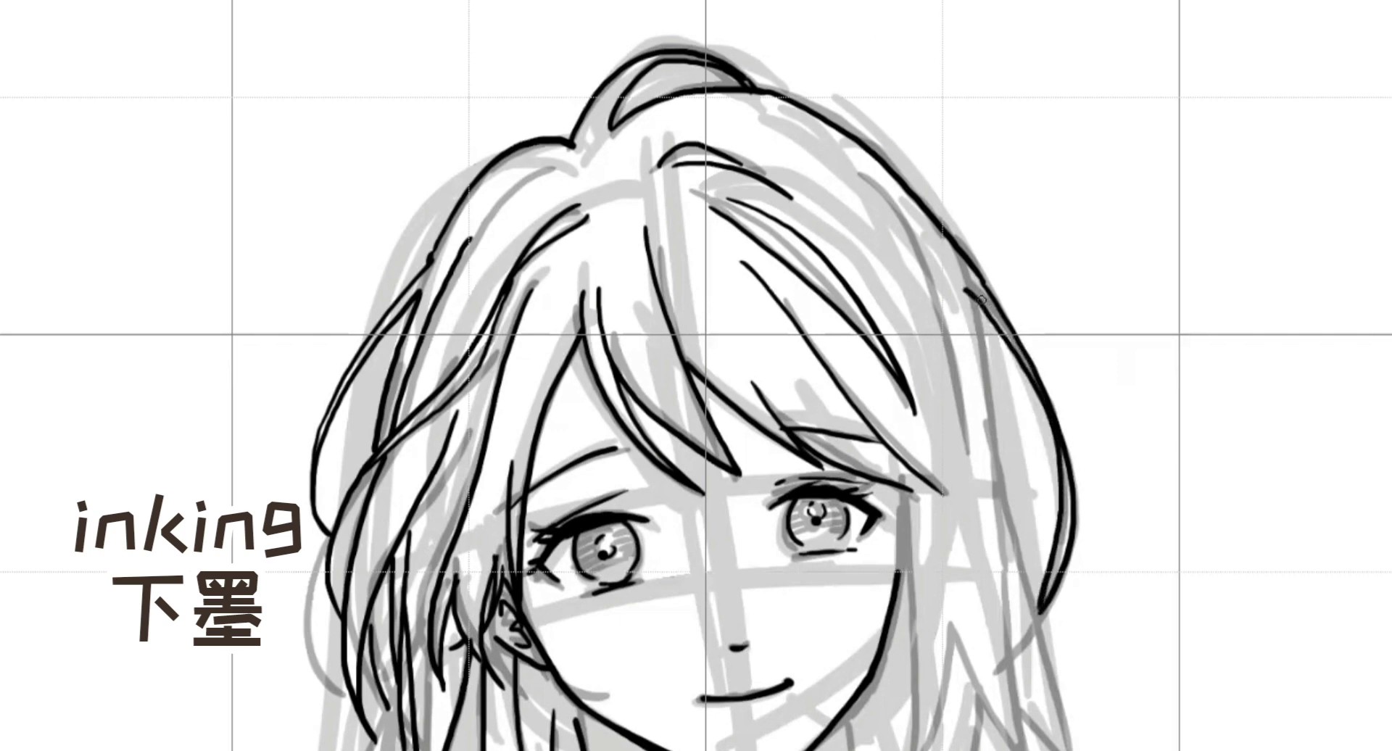
pyautogui.moveTo(967, 292); pyautogui.dragTo(1036, 609)
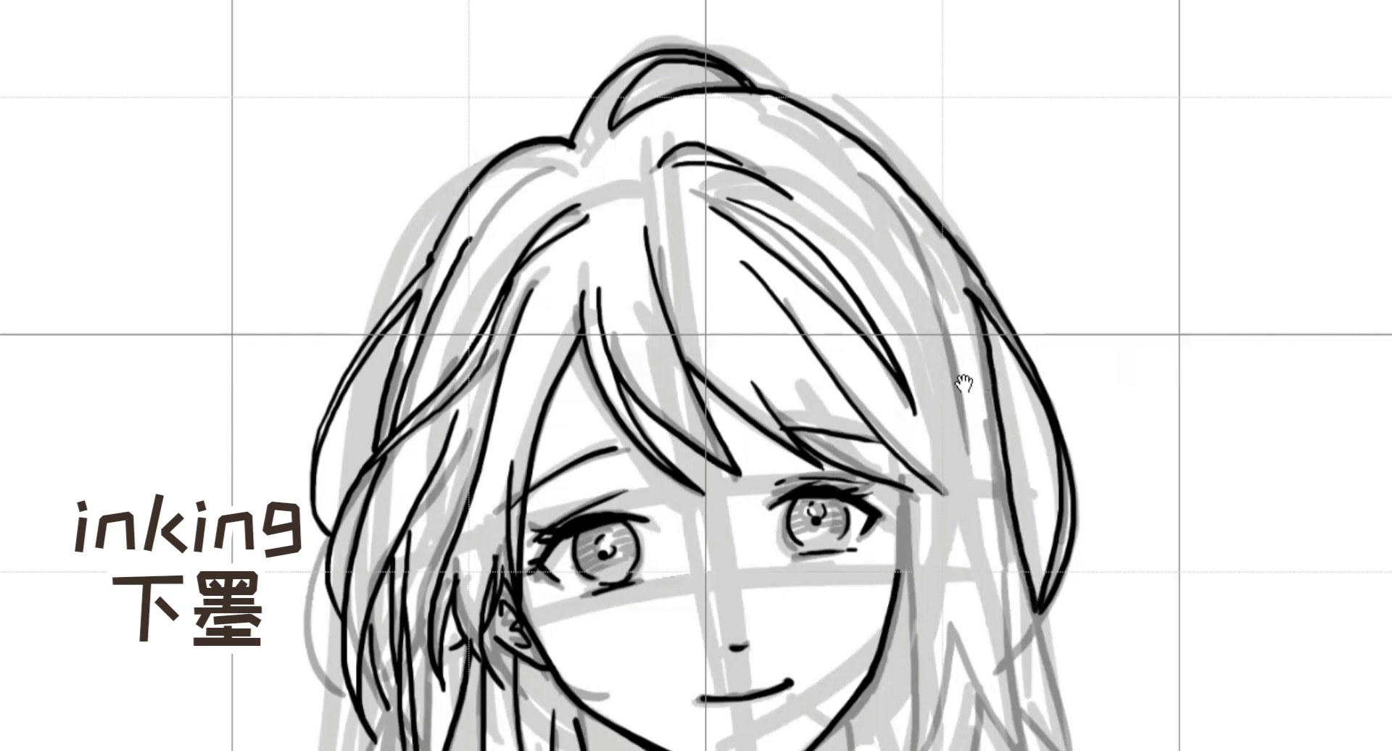
# Step: Ink the thin hair strands that run from the end of the bangs down along the right cheek
pyautogui.moveTo(964, 383); pyautogui.dragTo(990, 128)
pyautogui.scroll(-2, 994, 131)
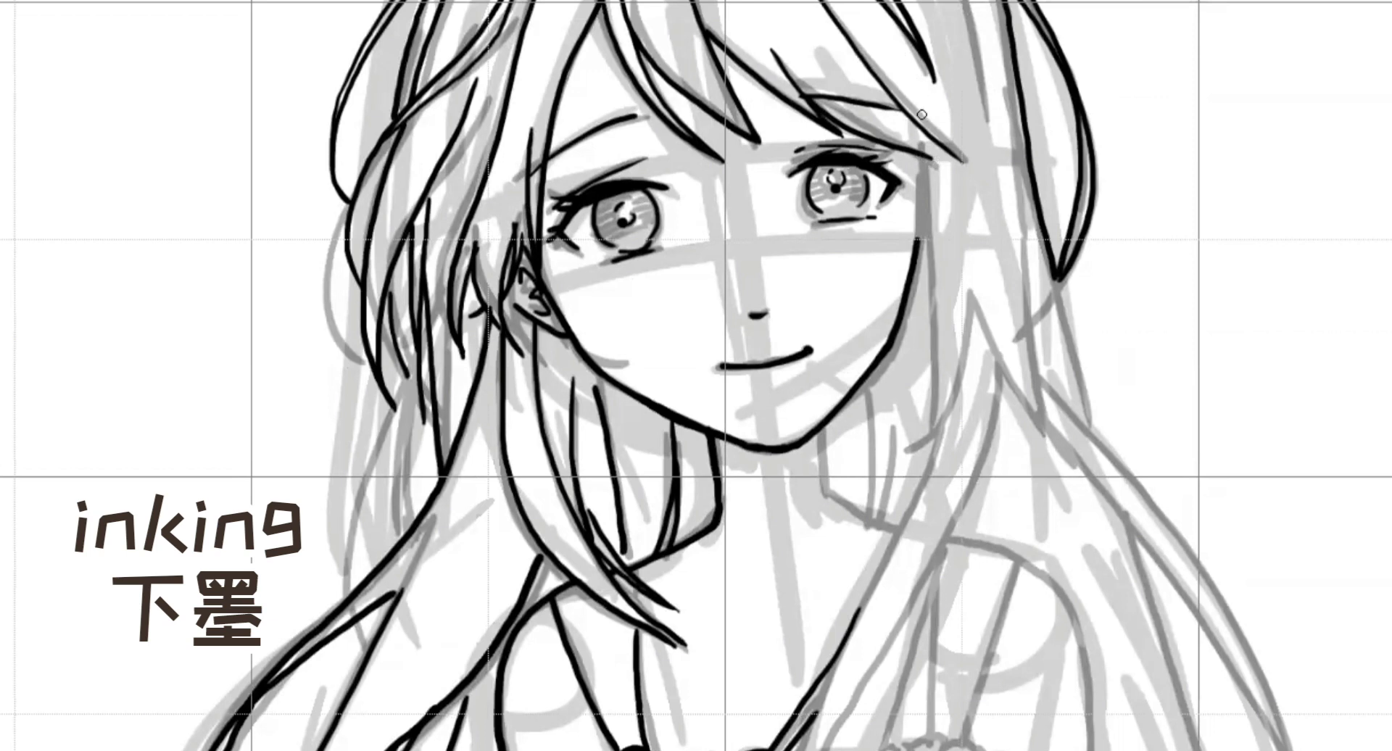
pyautogui.moveTo(925, 101); pyautogui.dragTo(927, 129)
pyautogui.moveTo(910, 153)
pyautogui.mouseDown()
pyautogui.moveTo(882, 287)
pyautogui.moveTo(865, 330)
pyautogui.mouseUp()
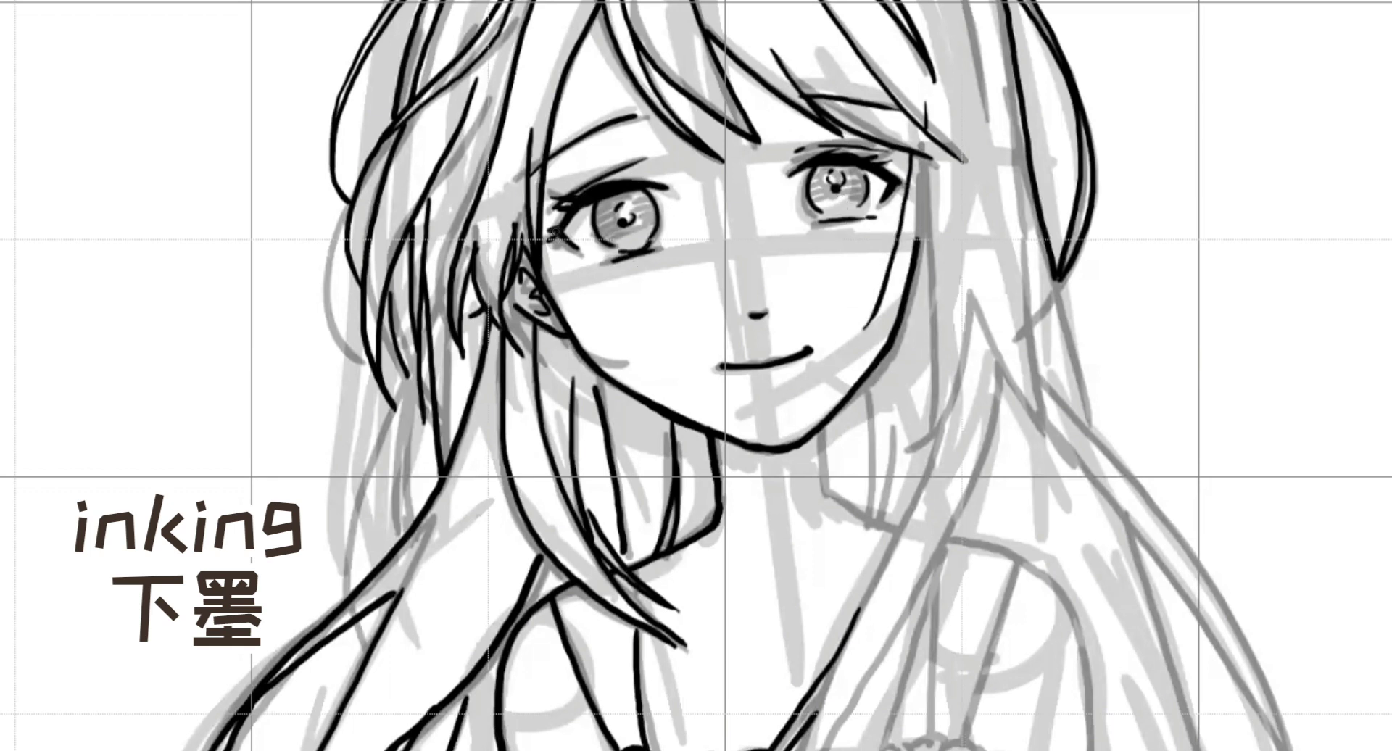
pyautogui.hotkey('ctrl', 'z')
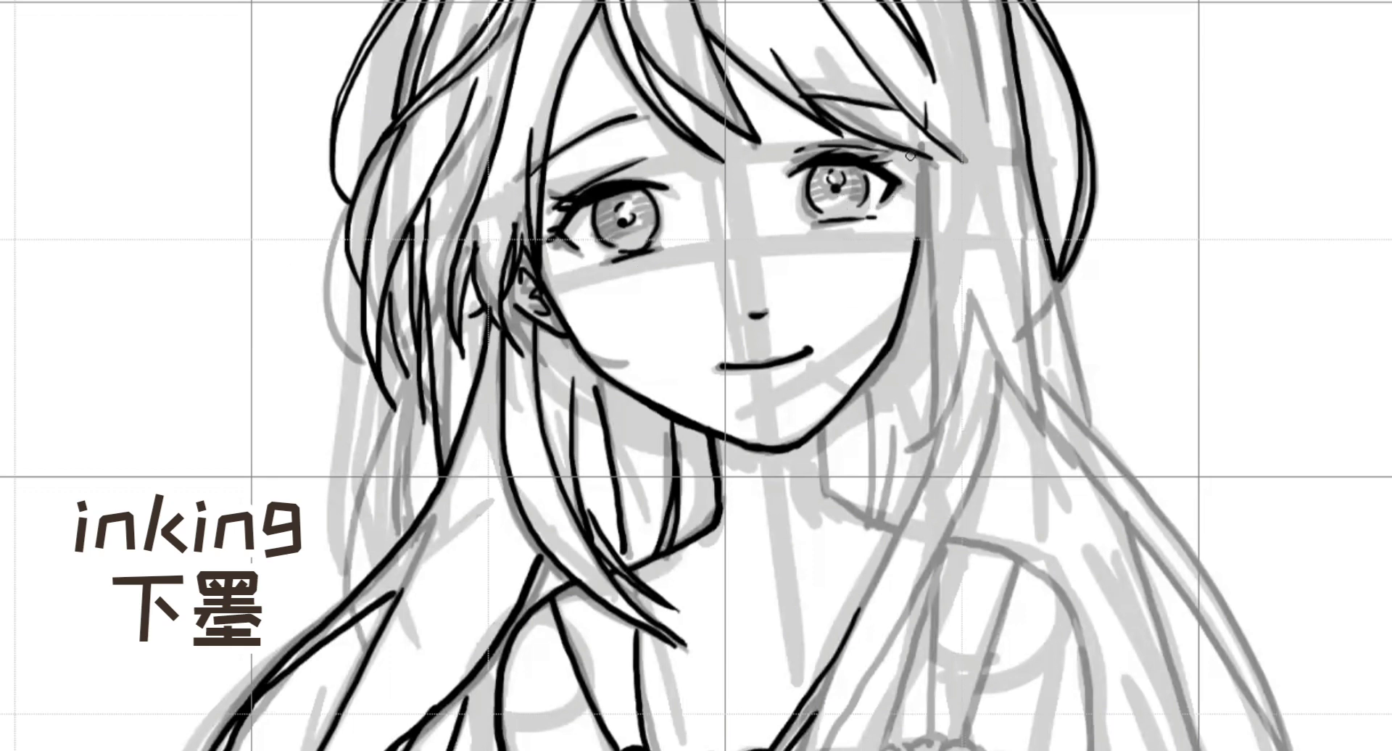
pyautogui.moveTo(911, 155)
pyautogui.mouseDown()
pyautogui.moveTo(893, 279)
pyautogui.moveTo(861, 343)
pyautogui.mouseUp()
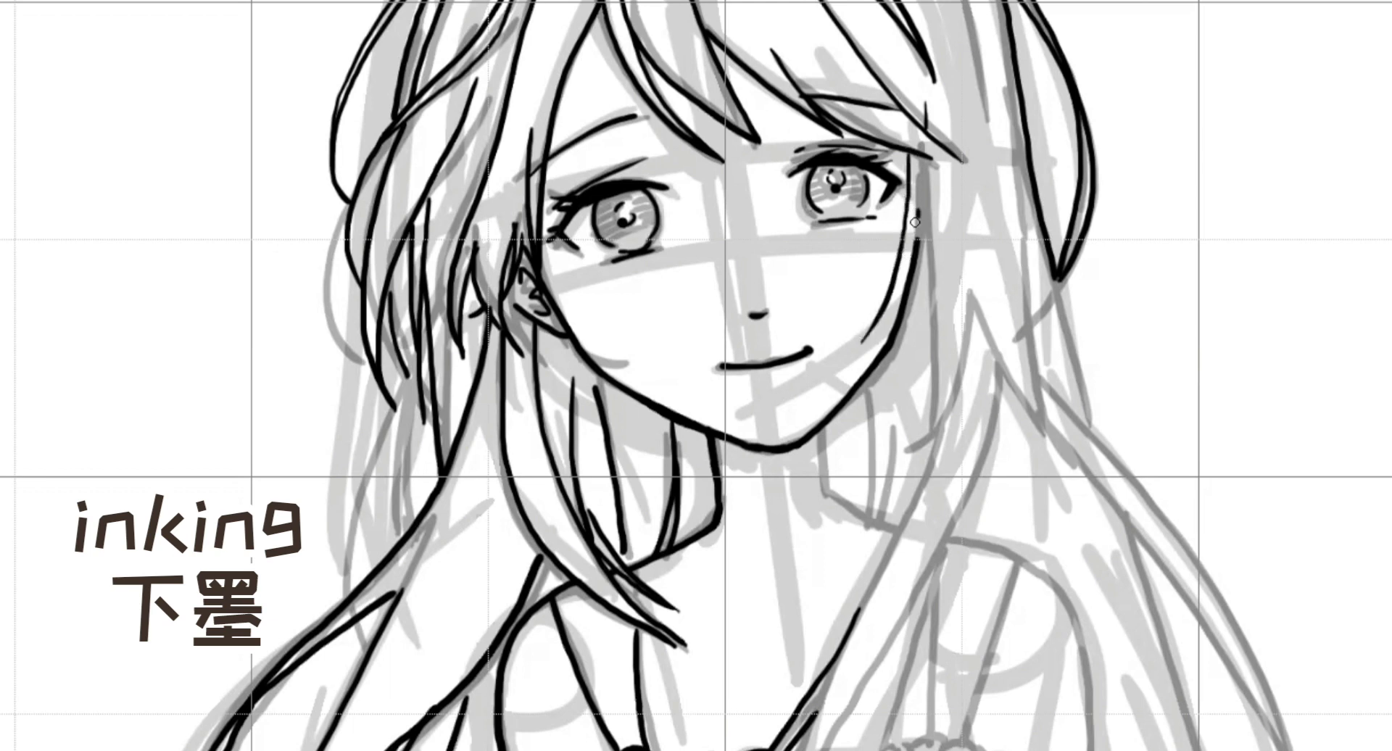
pyautogui.moveTo(915, 221); pyautogui.dragTo(863, 344)
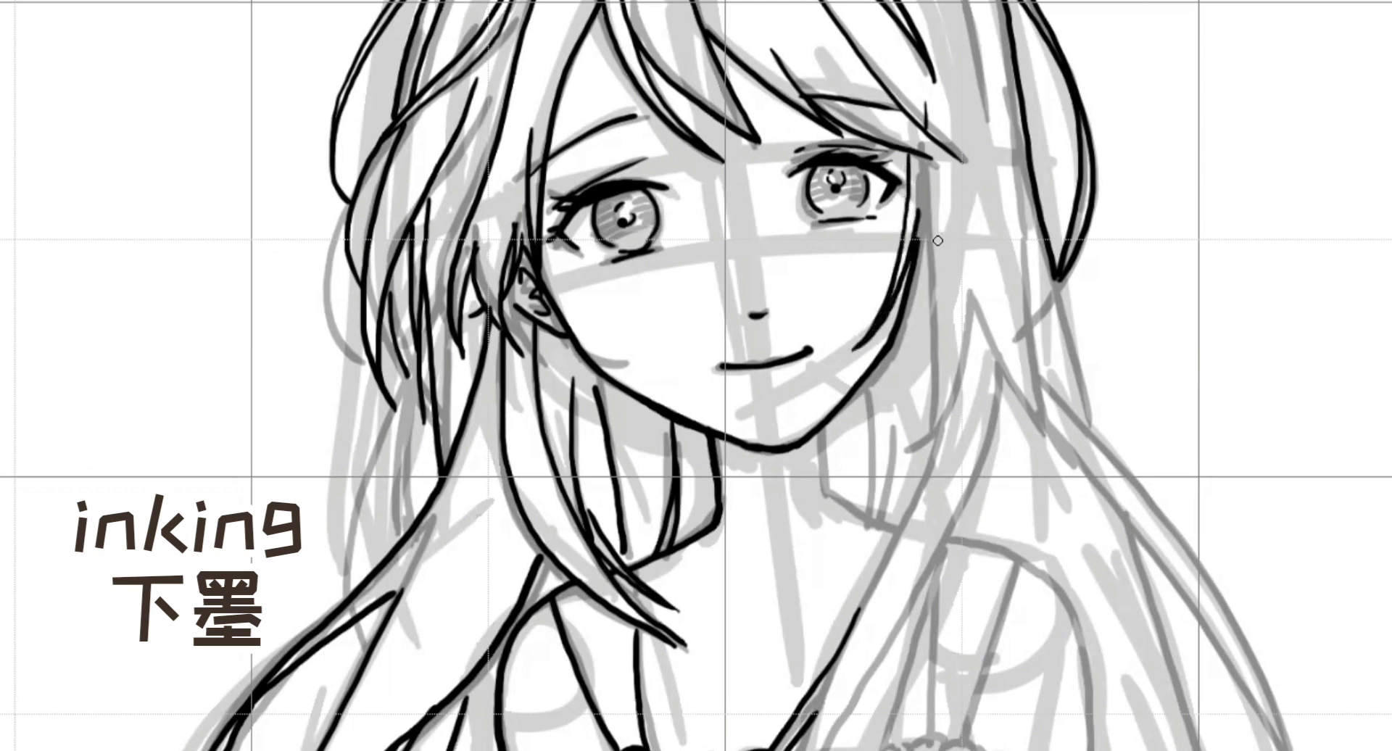
# Step: Ink the long lock on the right of the face with its split tips at the shoulder and its line up to the crown
pyautogui.moveTo(919, 208)
pyautogui.mouseDown()
pyautogui.moveTo(940, 474)
pyautogui.moveTo(928, 522)
pyautogui.mouseUp()
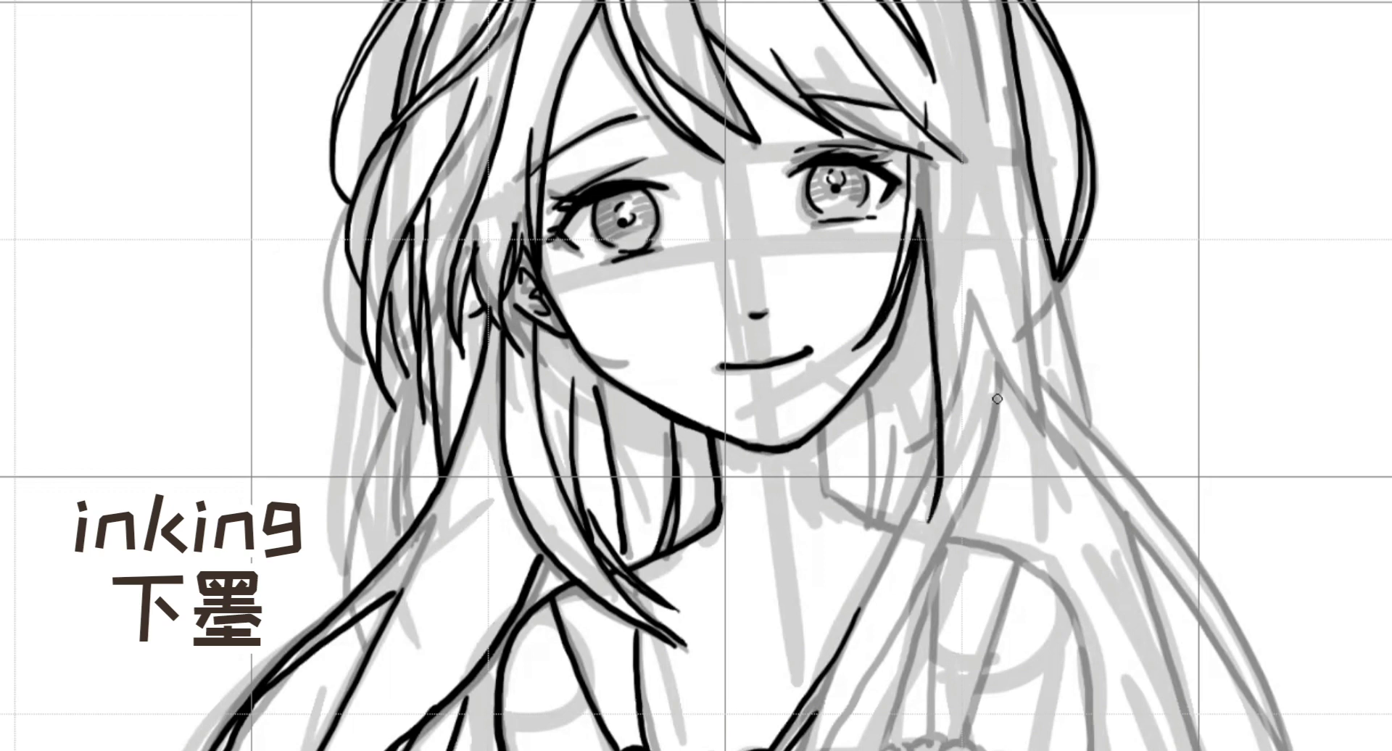
pyautogui.moveTo(979, 316)
pyautogui.mouseDown()
pyautogui.moveTo(954, 463)
pyautogui.moveTo(916, 532)
pyautogui.mouseUp()
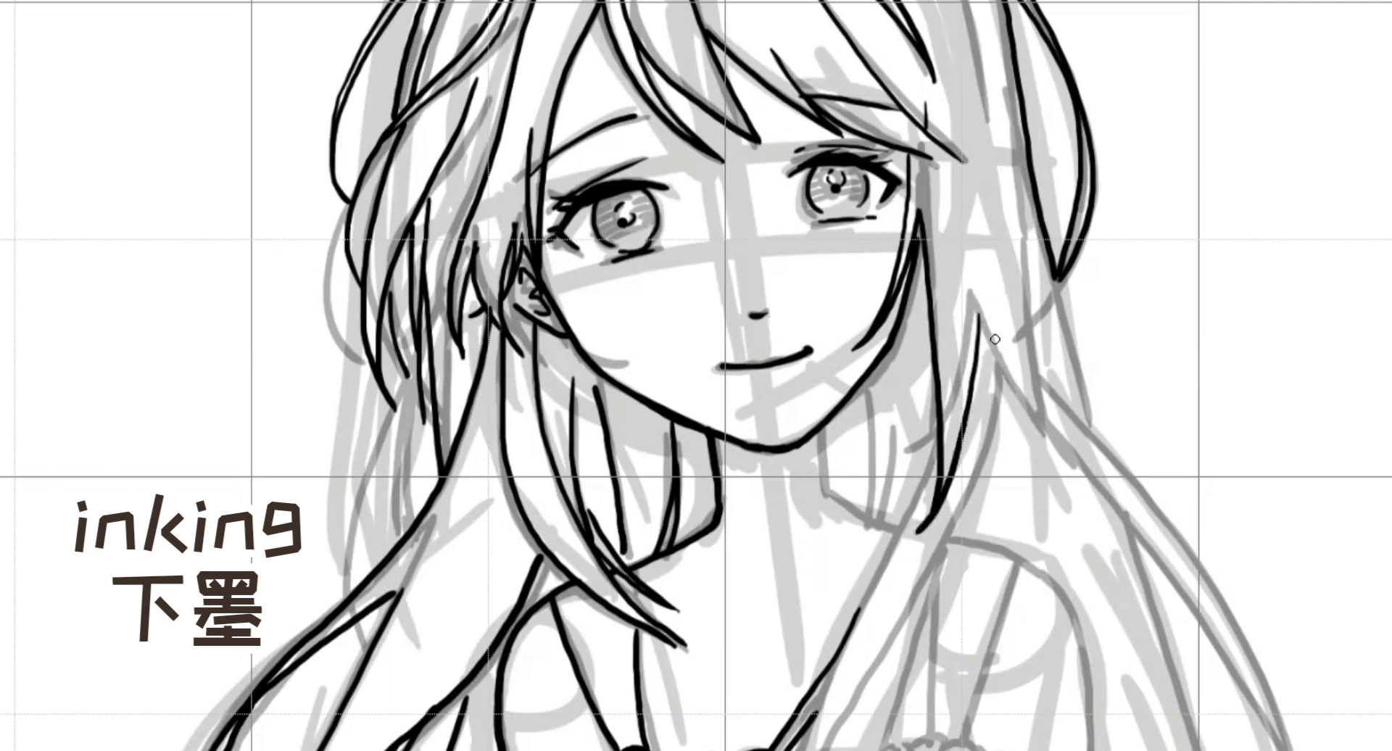
pyautogui.moveTo(980, 318)
pyautogui.mouseDown()
pyautogui.moveTo(1055, 459)
pyautogui.moveTo(1114, 505)
pyautogui.mouseUp()
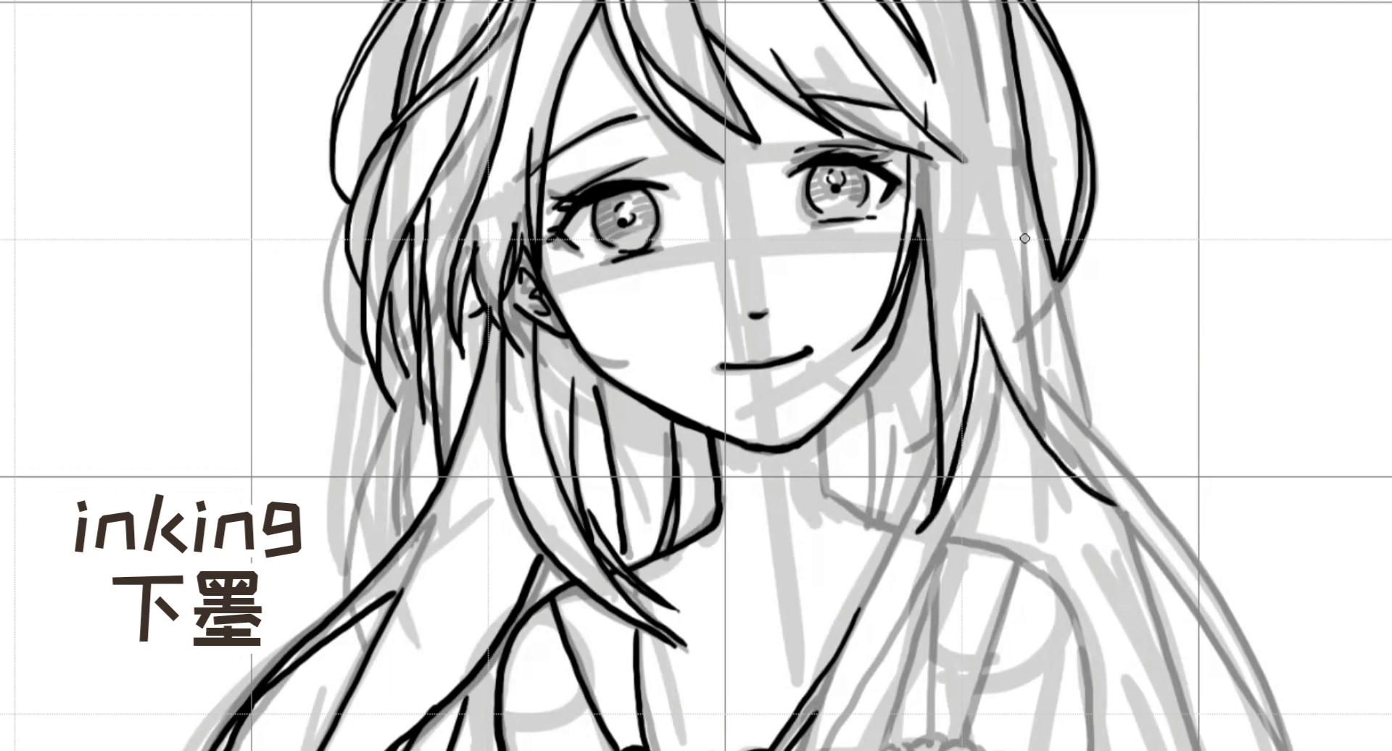
pyautogui.moveTo(999, 214)
pyautogui.mouseDown()
pyautogui.moveTo(1056, 432)
pyautogui.moveTo(1111, 504)
pyautogui.moveTo(1143, 512)
pyautogui.mouseUp()
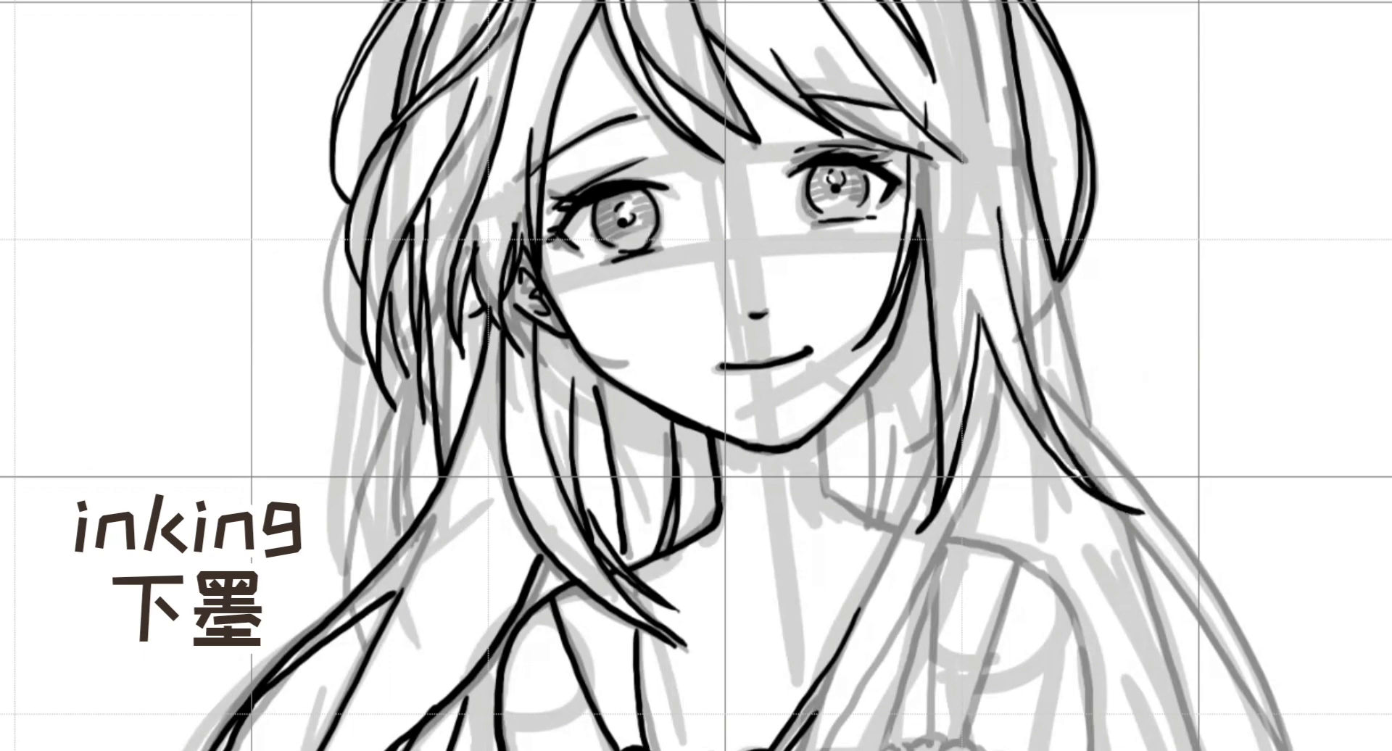
pyautogui.moveTo(928, 270); pyautogui.dragTo(886, 460)
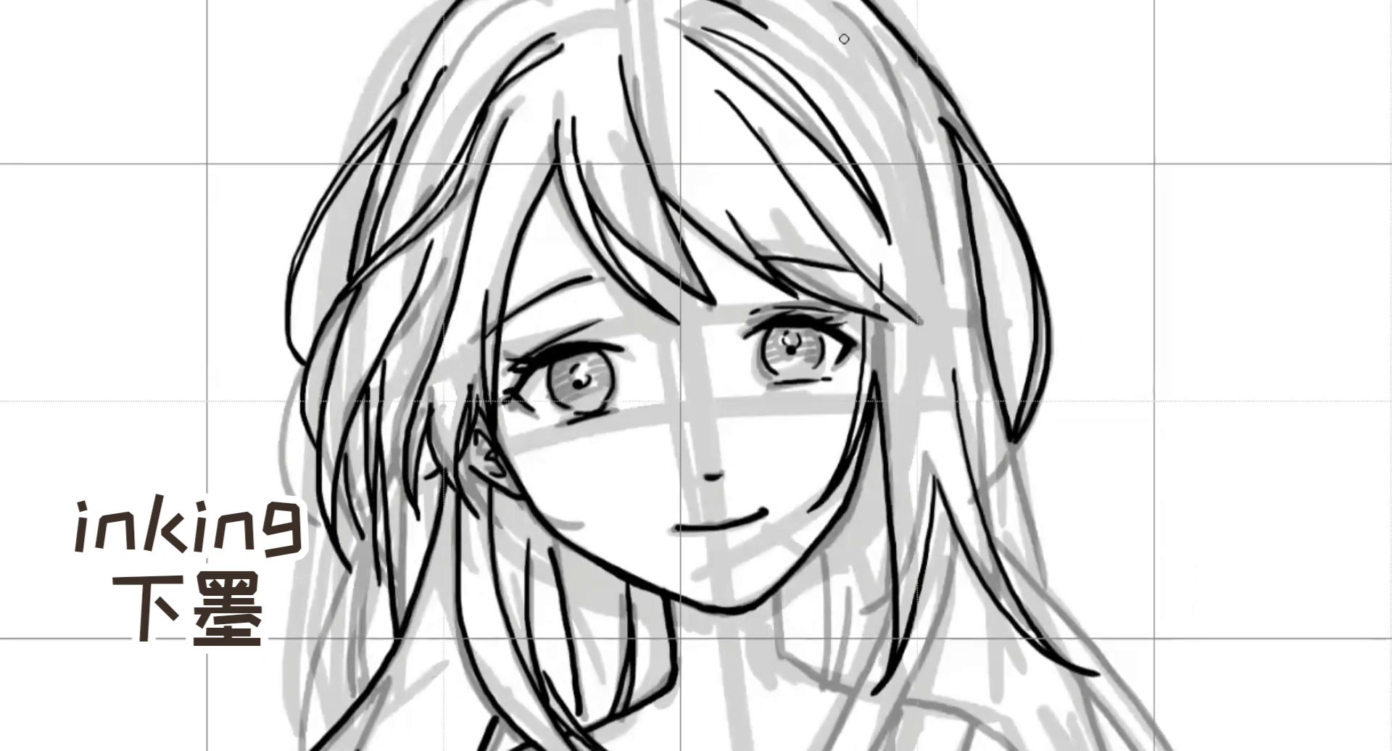
pyautogui.moveTo(832, 5)
pyautogui.mouseDown()
pyautogui.moveTo(888, 92)
pyautogui.moveTo(954, 354)
pyautogui.mouseUp()
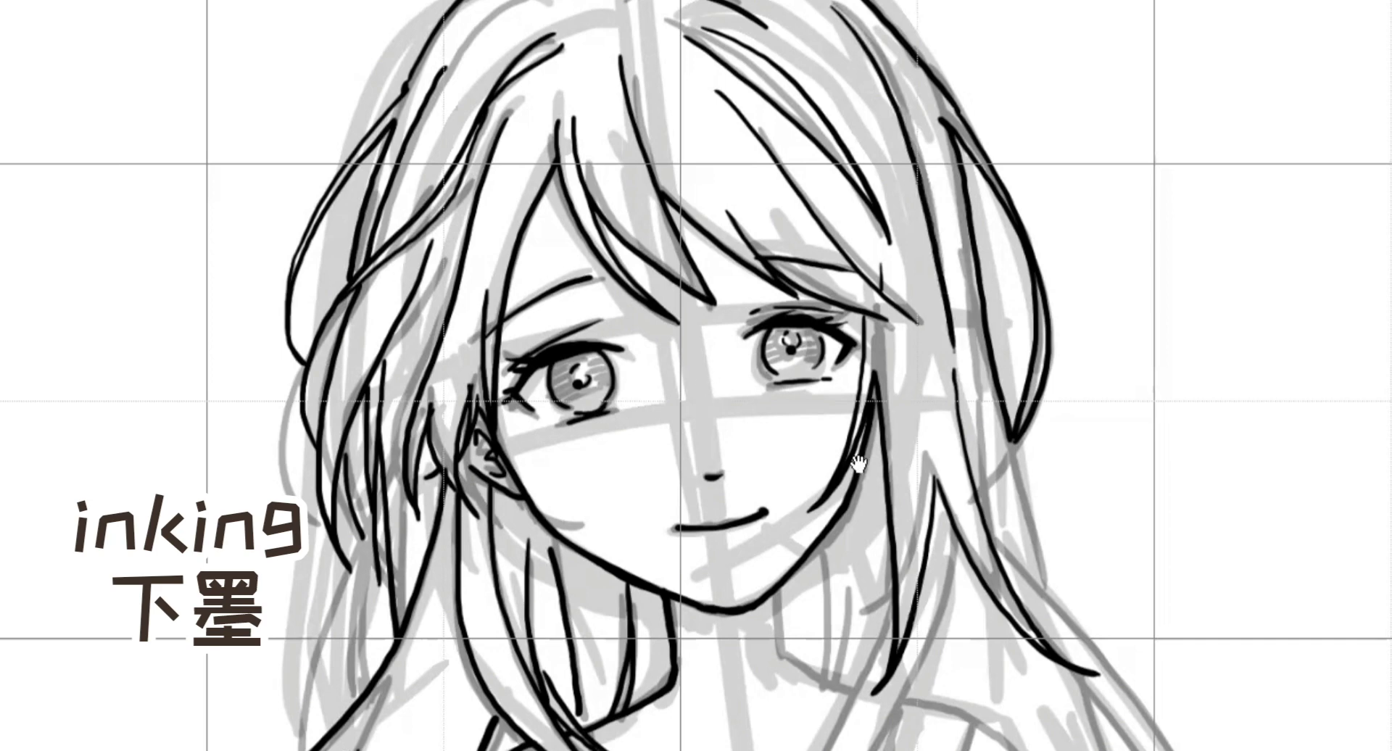
# Step: Ink the right side of the neck and the strands hanging beside it, including the long one reaching down to the upper ruffle
pyautogui.moveTo(881, 440)
pyautogui.mouseDown()
pyautogui.moveTo(879, 169)
pyautogui.moveTo(899, 170)
pyautogui.mouseUp()
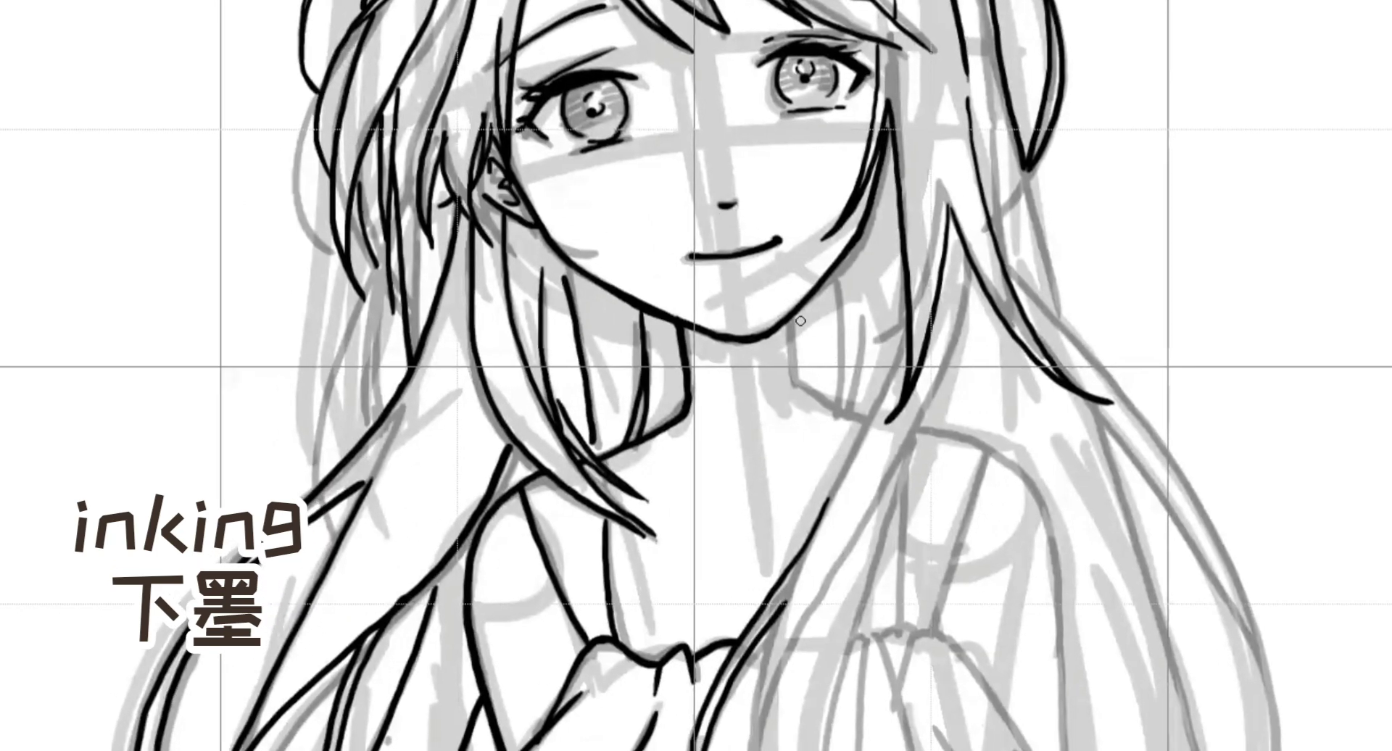
pyautogui.moveTo(796, 314); pyautogui.dragTo(802, 393)
pyautogui.moveTo(802, 393); pyautogui.dragTo(835, 414)
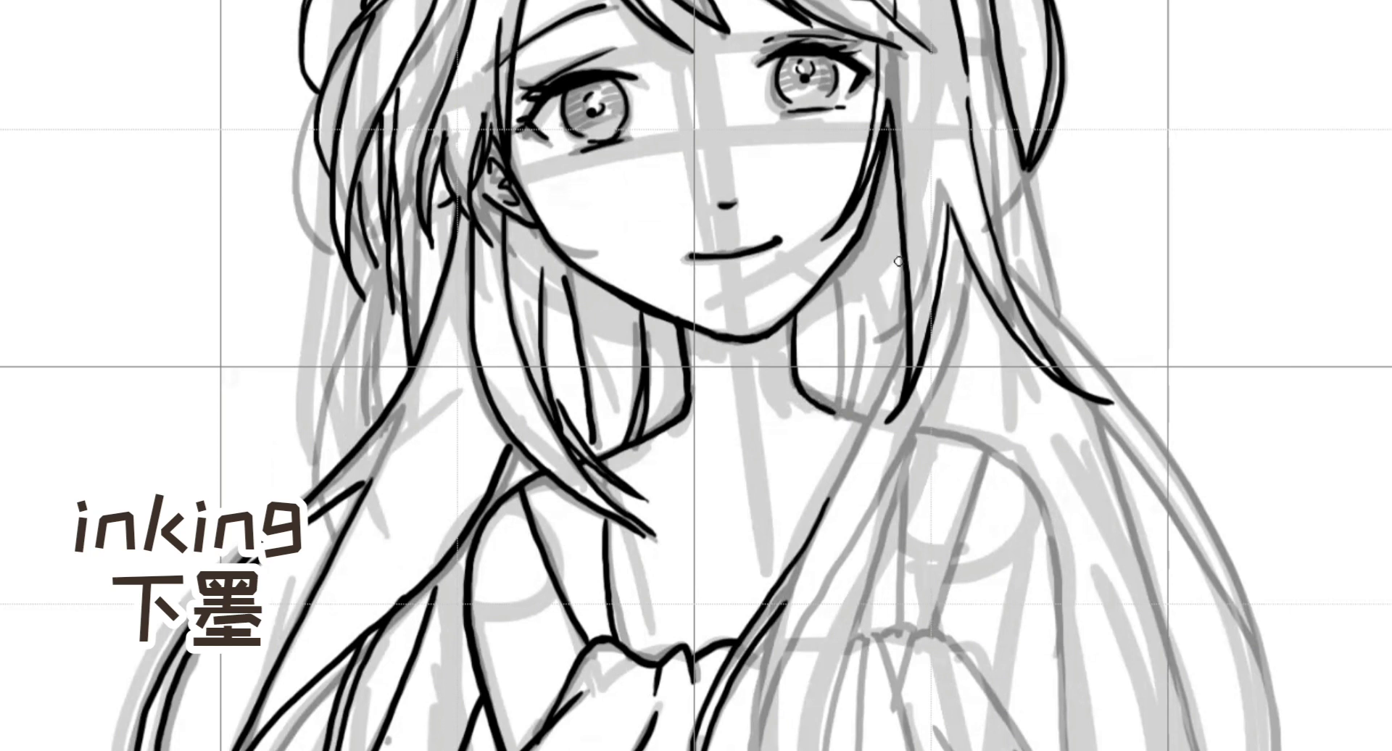
pyautogui.moveTo(878, 192)
pyautogui.mouseDown()
pyautogui.moveTo(826, 438)
pyautogui.moveTo(851, 513)
pyautogui.mouseUp()
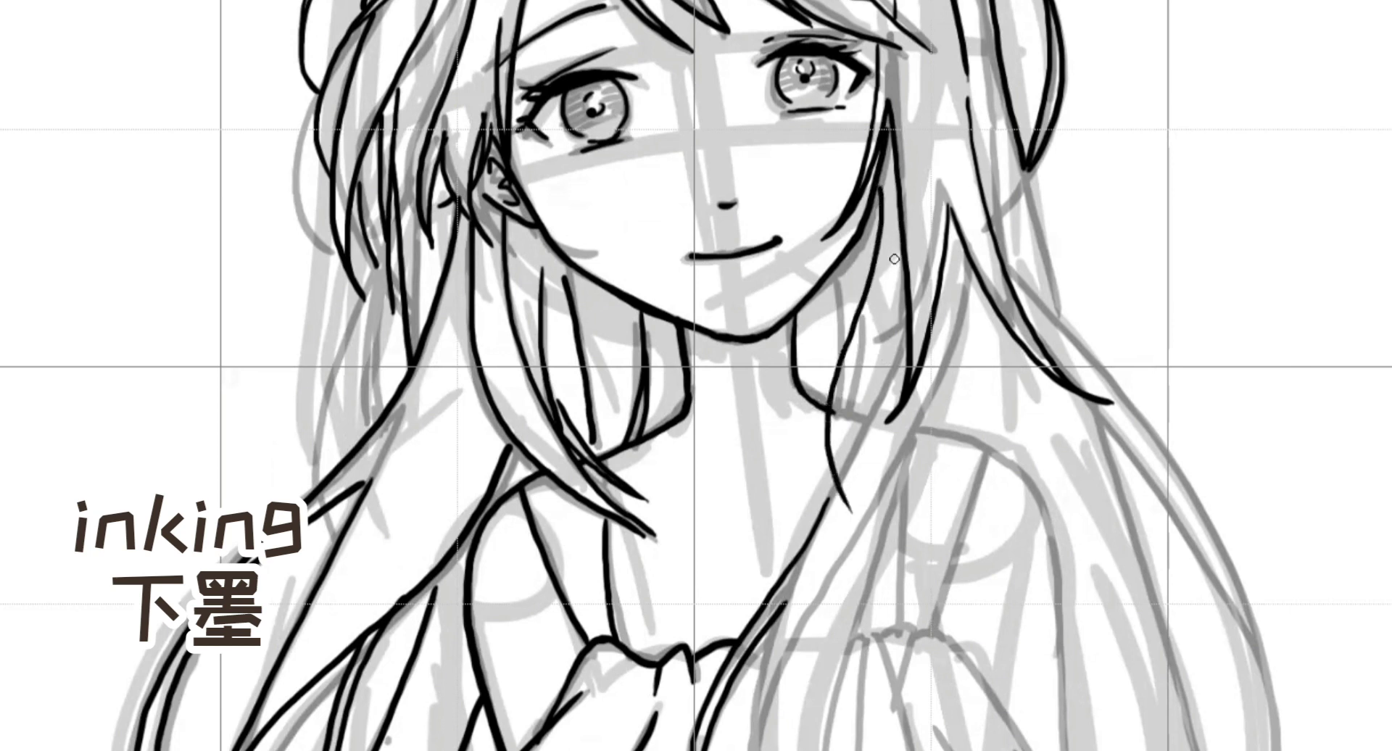
pyautogui.moveTo(898, 221)
pyautogui.mouseDown()
pyautogui.moveTo(838, 462)
pyautogui.moveTo(875, 557)
pyautogui.mouseUp()
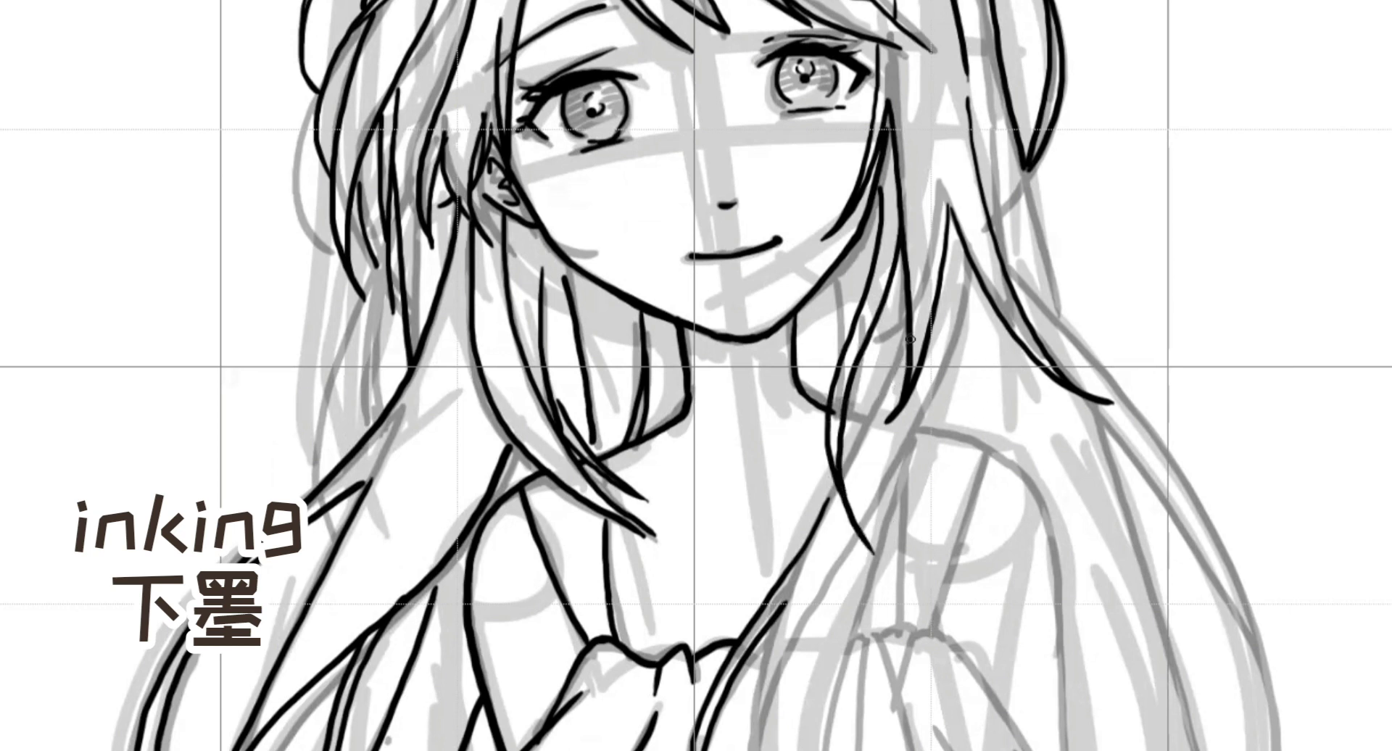
pyautogui.moveTo(909, 317)
pyautogui.mouseDown()
pyautogui.moveTo(864, 440)
pyautogui.moveTo(820, 511)
pyautogui.mouseUp()
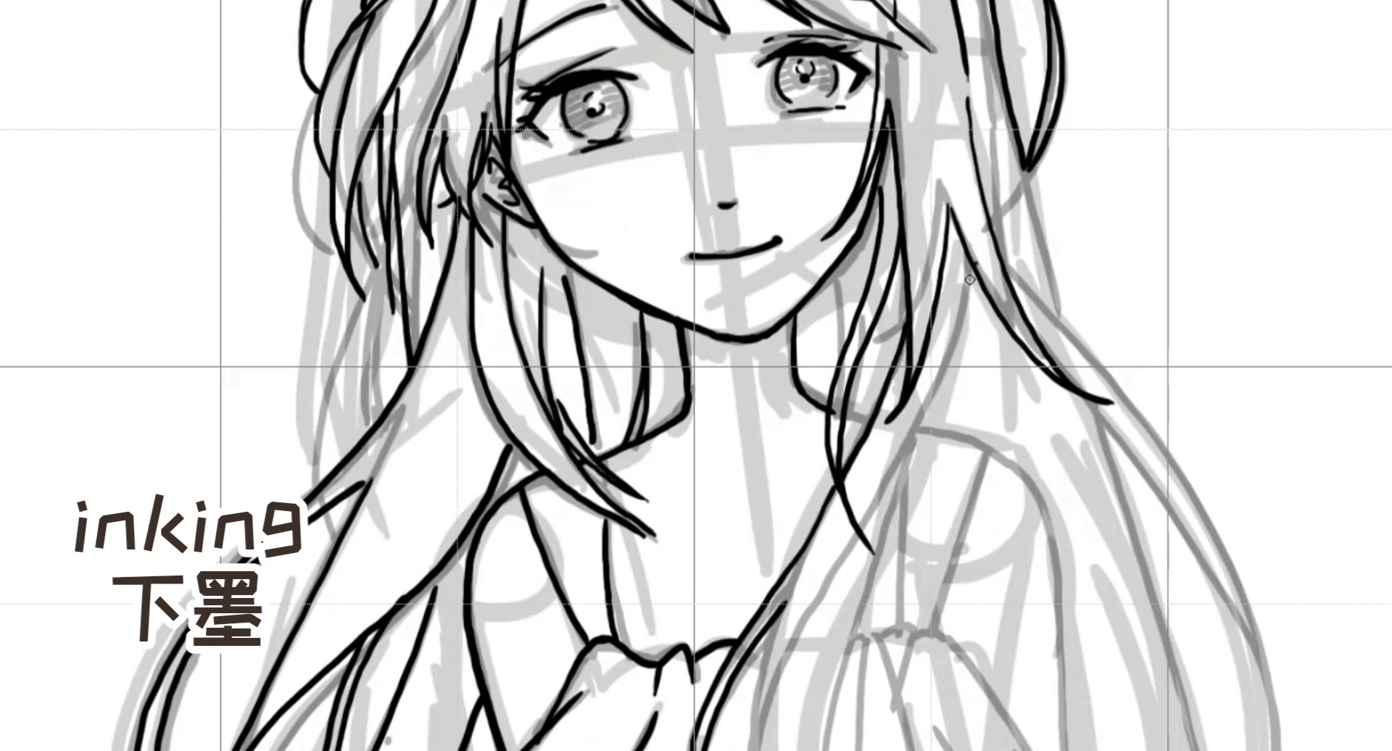
pyautogui.moveTo(970, 279); pyautogui.dragTo(840, 670)
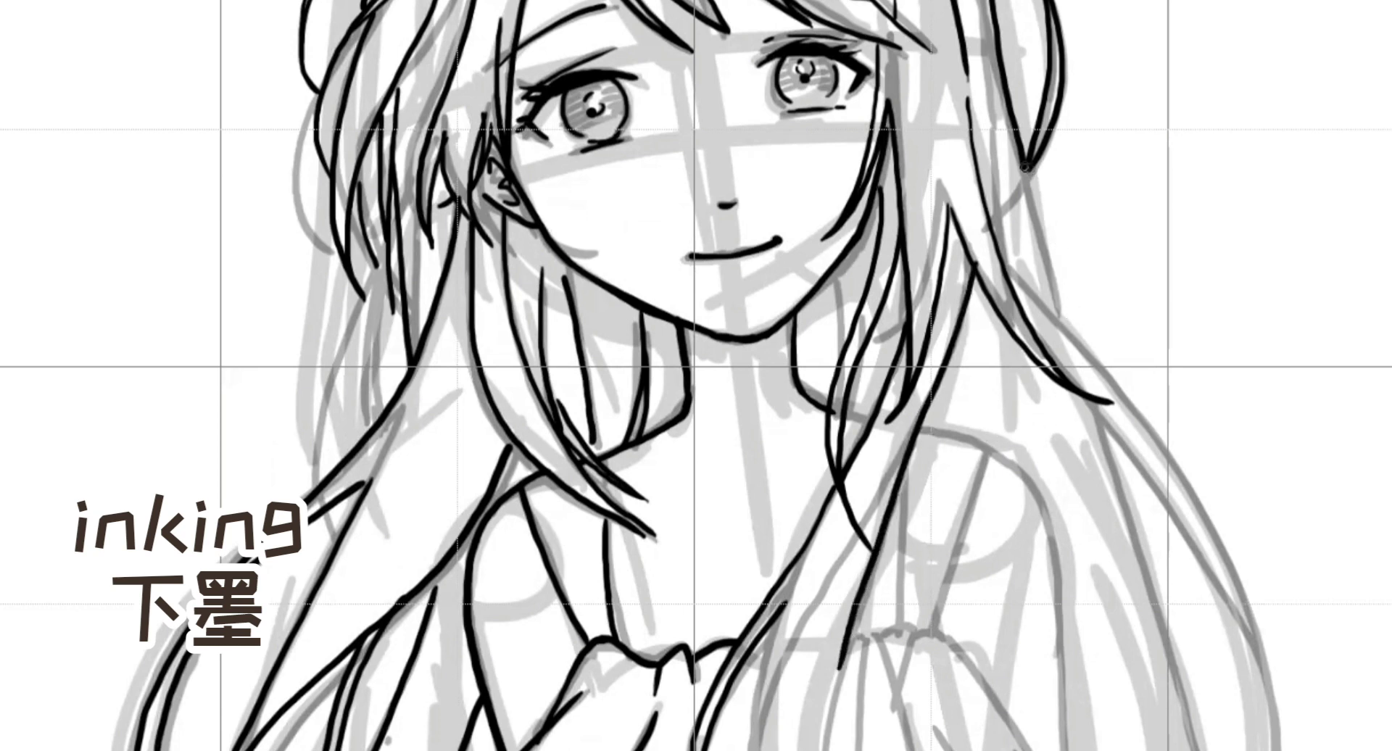
# Step: Ink the double outer contour of the right hair, from under the rounded side lock down past the shoulder
pyautogui.moveTo(1022, 166); pyautogui.dragTo(1069, 334)
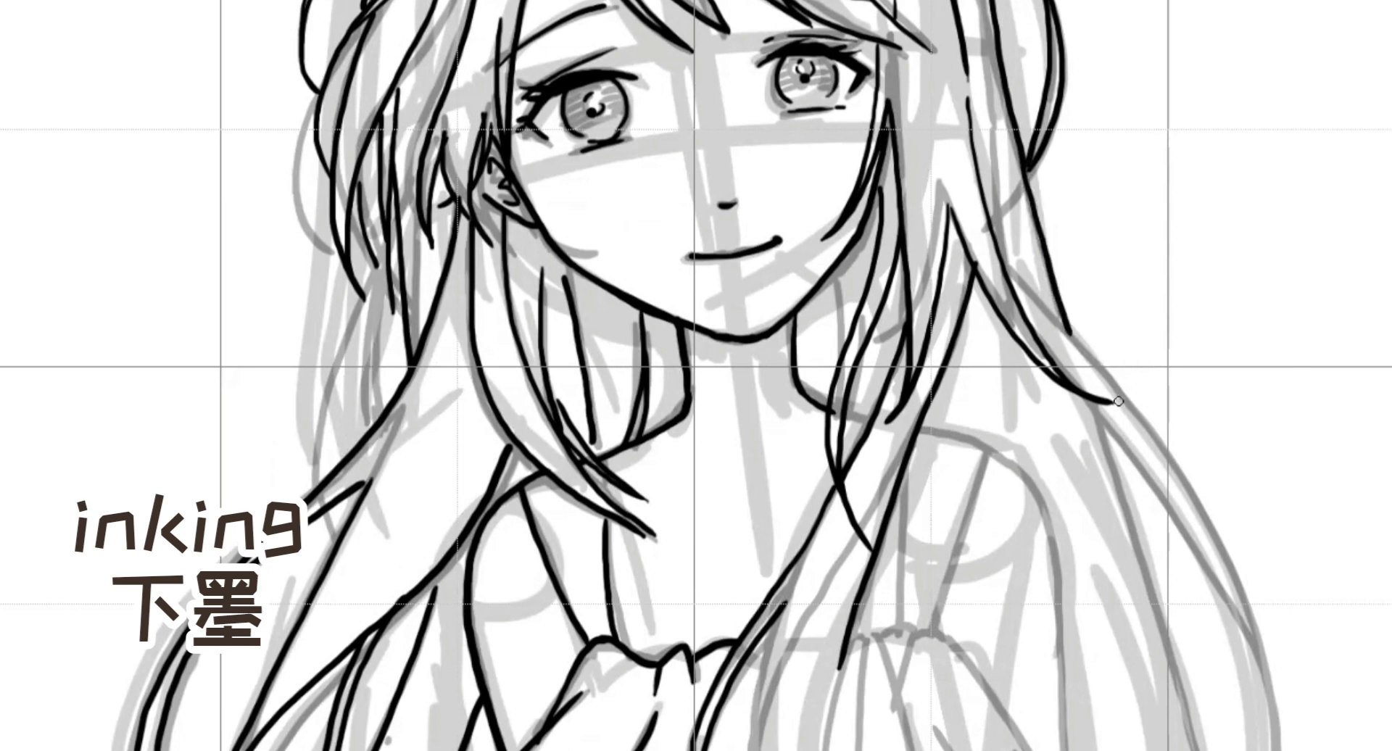
pyautogui.moveTo(1047, 312)
pyautogui.mouseDown()
pyautogui.moveTo(1201, 557)
pyautogui.moveTo(1238, 642)
pyautogui.moveTo(1253, 750)
pyautogui.mouseUp()
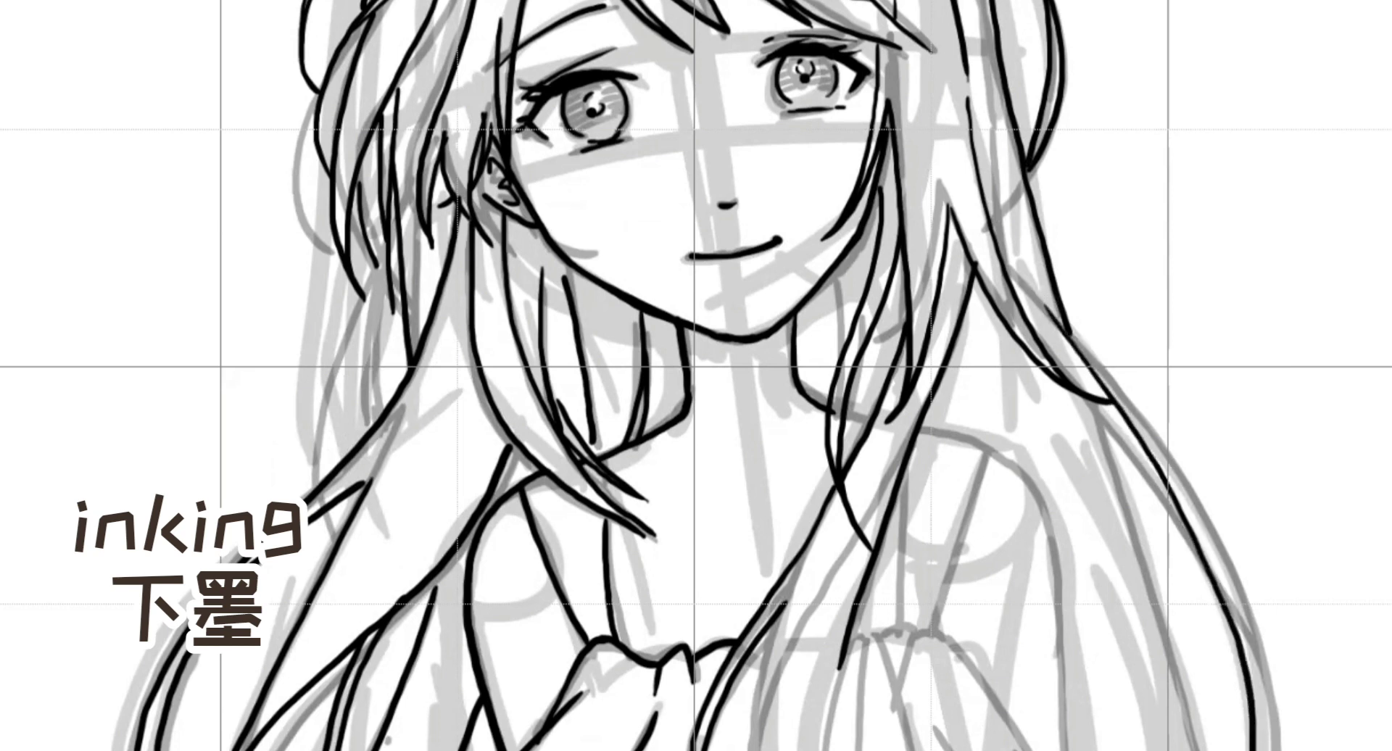
pyautogui.moveTo(1077, 371)
pyautogui.mouseDown()
pyautogui.moveTo(1210, 598)
pyautogui.moveTo(1232, 747)
pyautogui.mouseUp()
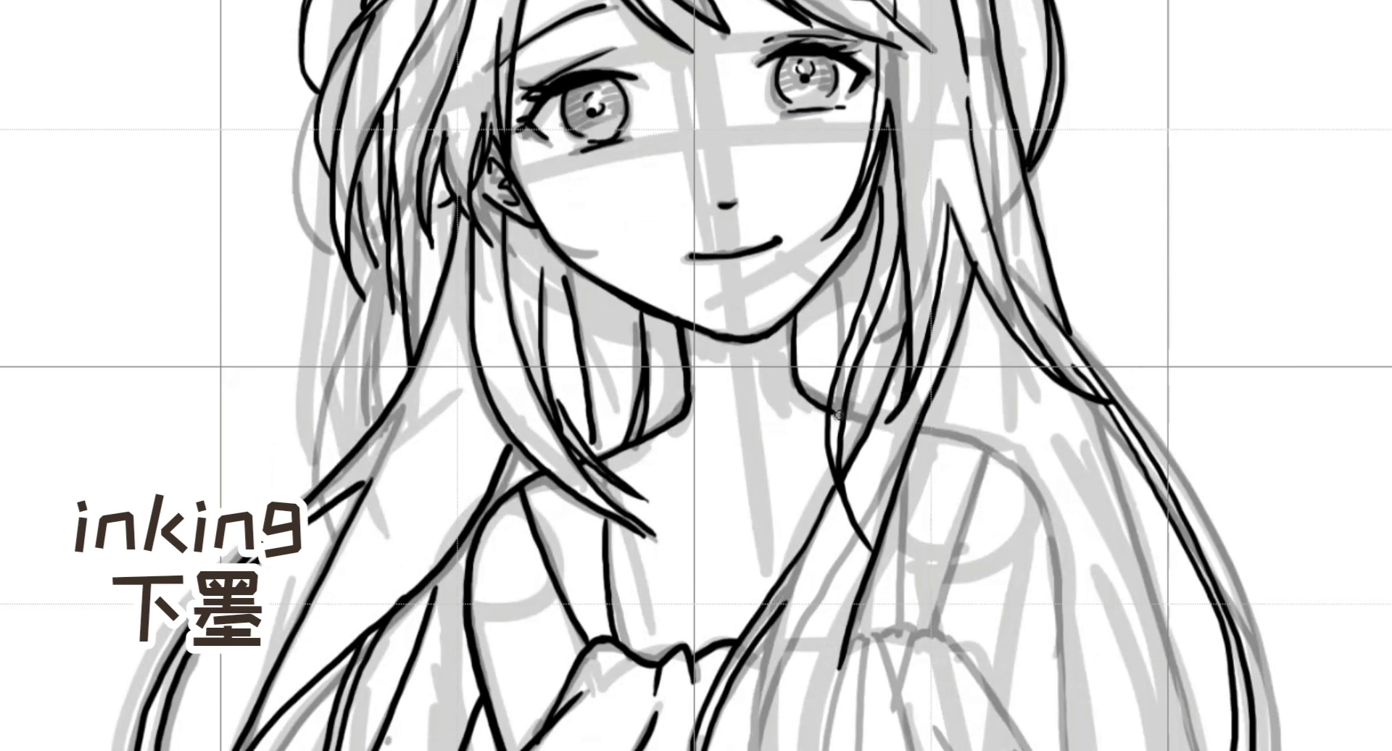
# Step: Ink the right shoulder line between the hair locks and the two strap lines down to the ruffle
pyautogui.moveTo(846, 413); pyautogui.dragTo(876, 419)
pyautogui.moveTo(919, 428)
pyautogui.mouseDown()
pyautogui.moveTo(979, 451)
pyautogui.moveTo(1034, 500)
pyautogui.mouseUp()
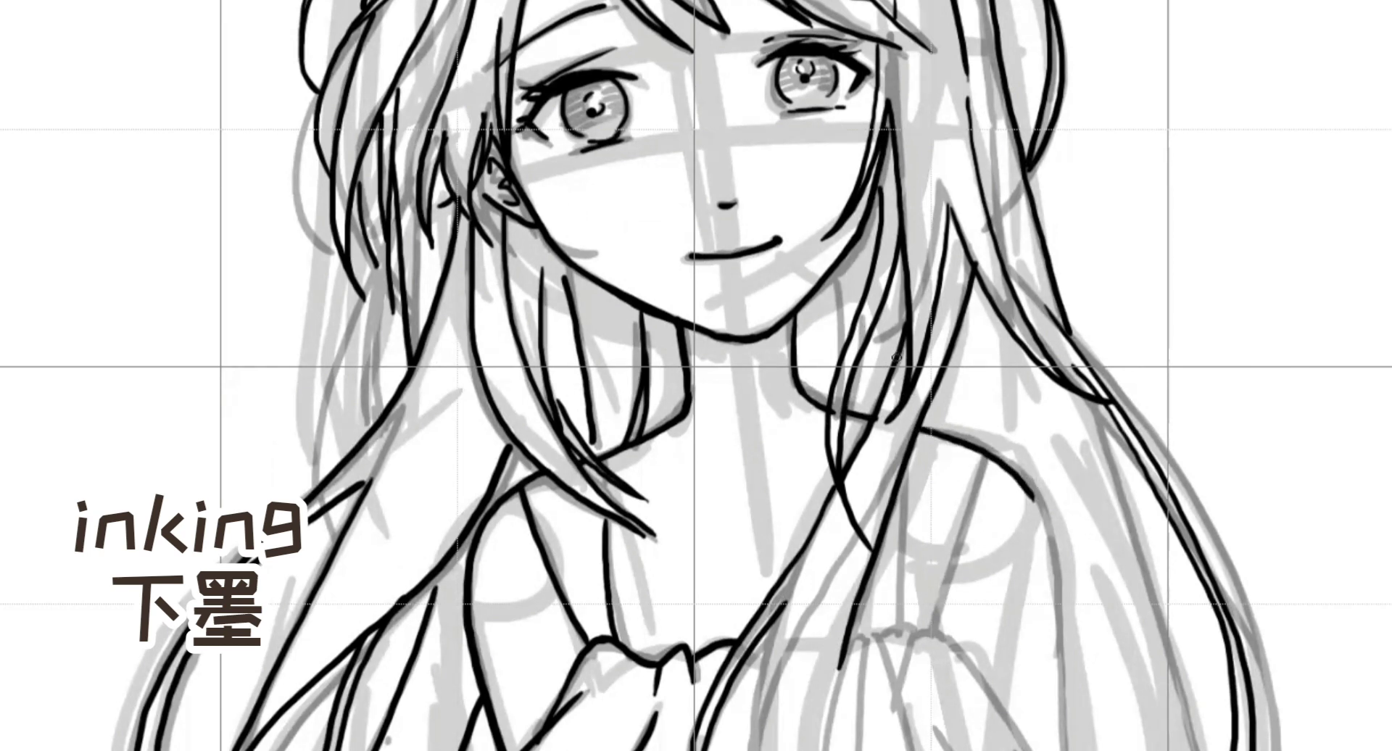
pyautogui.moveTo(903, 480); pyautogui.dragTo(894, 636)
pyautogui.moveTo(984, 457); pyautogui.dragTo(930, 635)
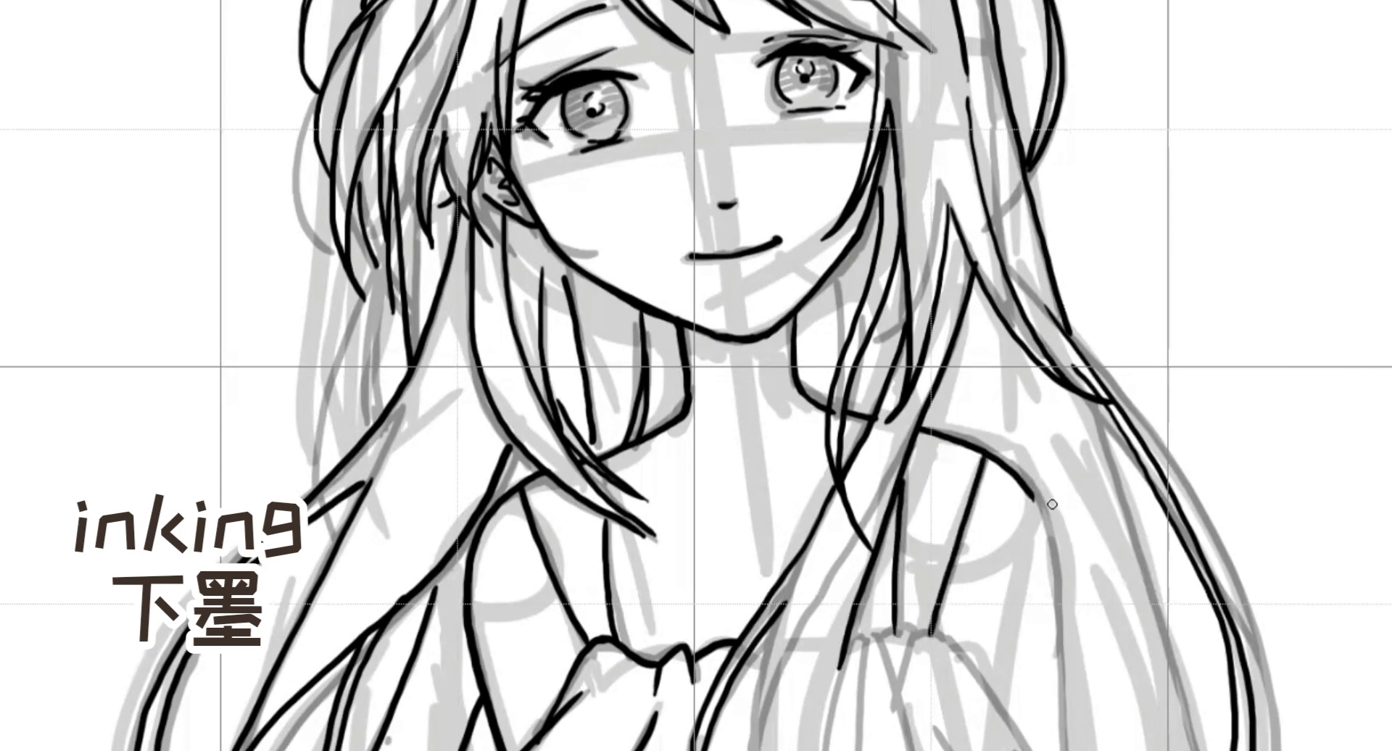
pyautogui.moveTo(1032, 494)
pyautogui.mouseDown()
pyautogui.moveTo(1053, 563)
pyautogui.moveTo(1064, 749)
pyautogui.mouseUp()
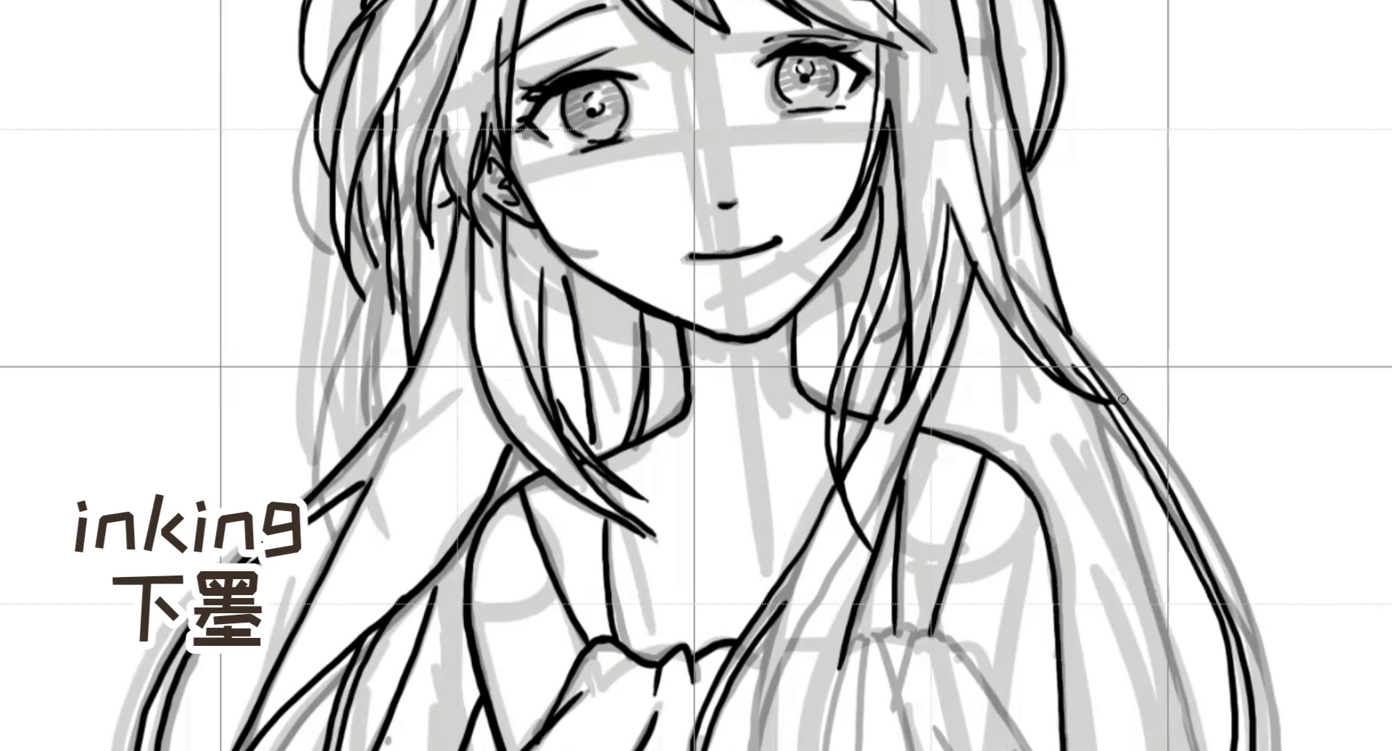
pyautogui.moveTo(1084, 388); pyautogui.dragTo(1193, 749)
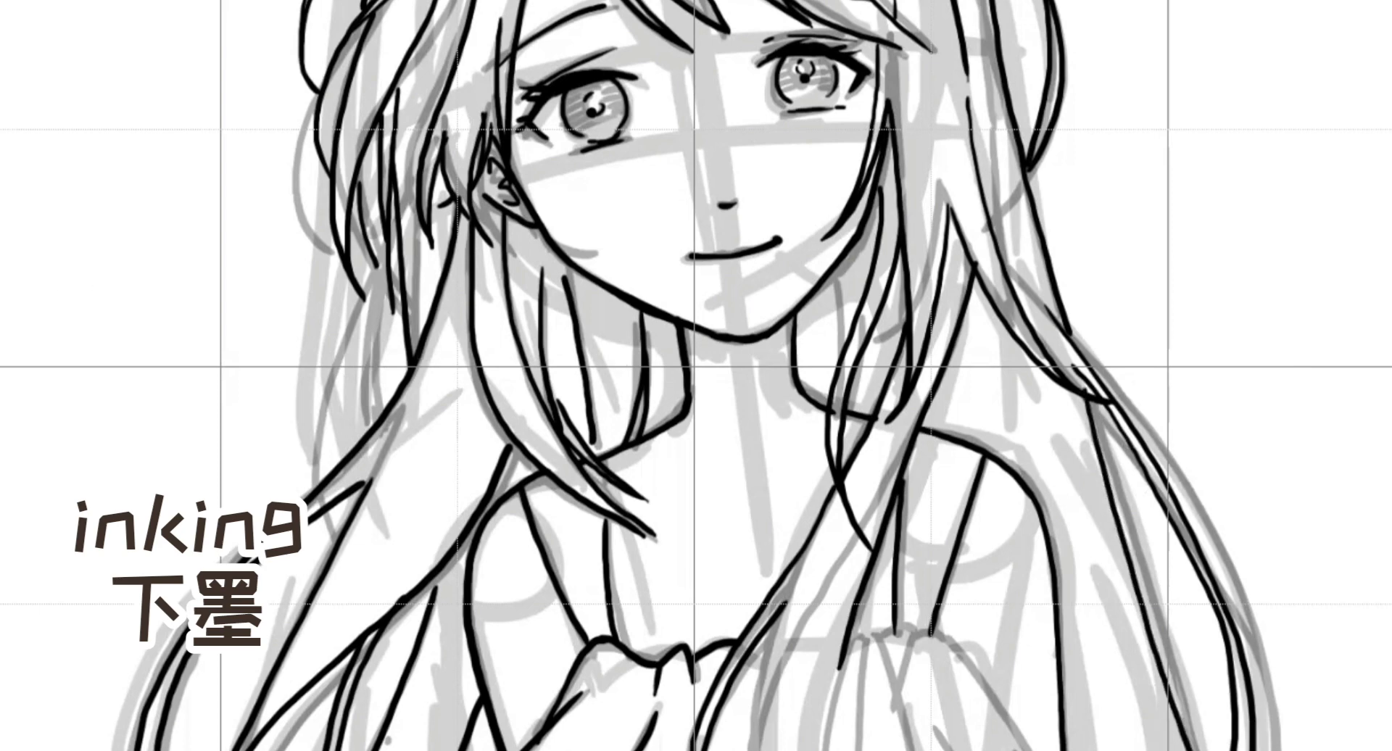
pyautogui.moveTo(1120, 518); pyautogui.dragTo(1088, 104)
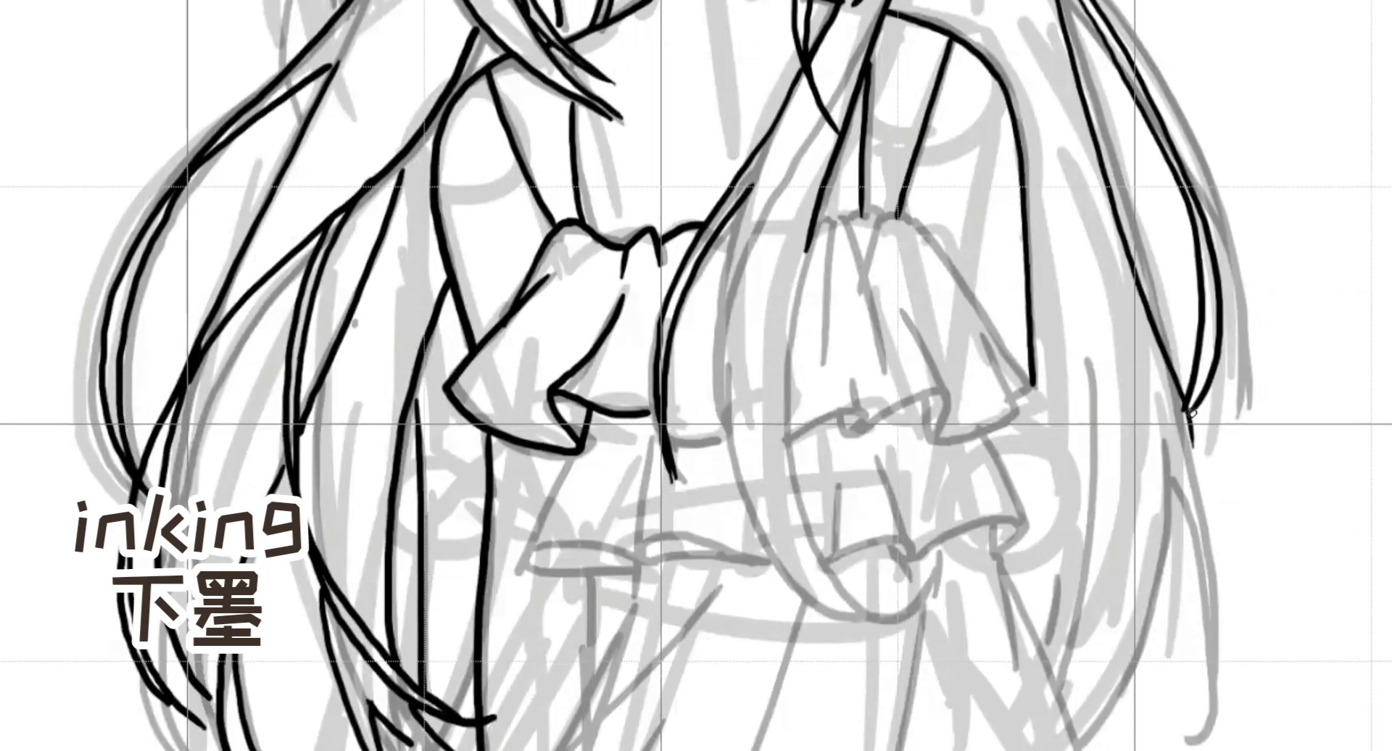
pyautogui.moveTo(1193, 413)
pyautogui.mouseDown()
pyautogui.moveTo(1208, 596)
pyautogui.moveTo(1192, 736)
pyautogui.mouseUp()
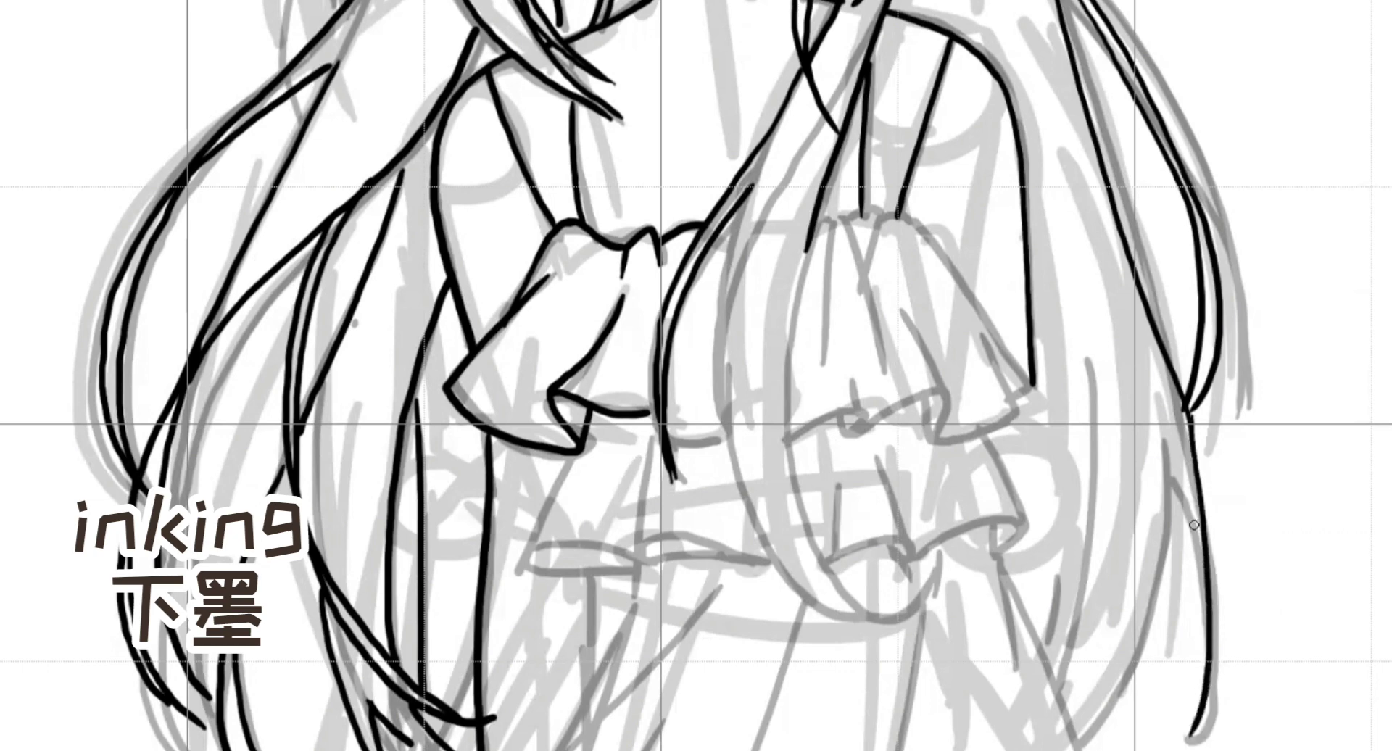
pyautogui.hotkey('ctrl', 'z')
pyautogui.hotkey('ctrl', 'z')
pyautogui.hotkey('ctrl', 'z')
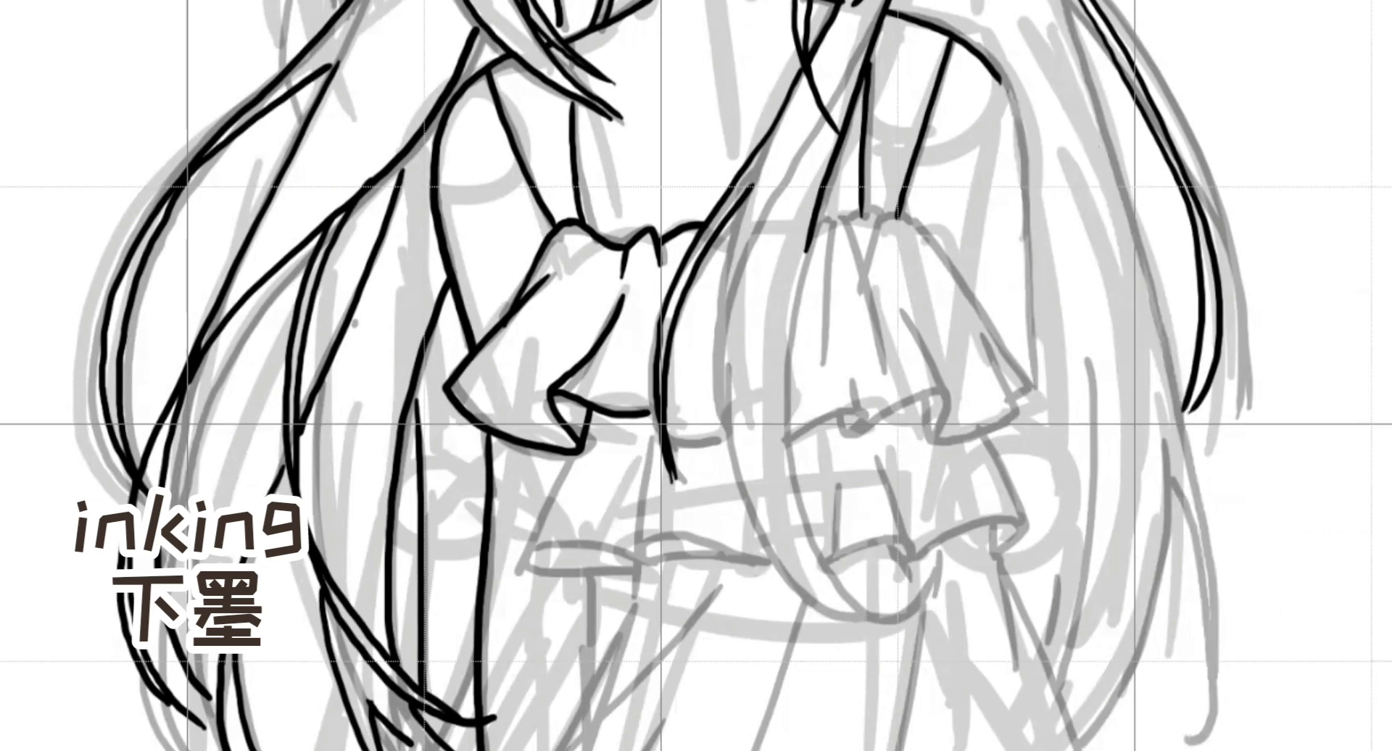
# Step: Ink the outer line of the right arm and the long tapering hair lock that falls beside it past the waist
pyautogui.moveTo(999, 77); pyautogui.dragTo(1031, 387)
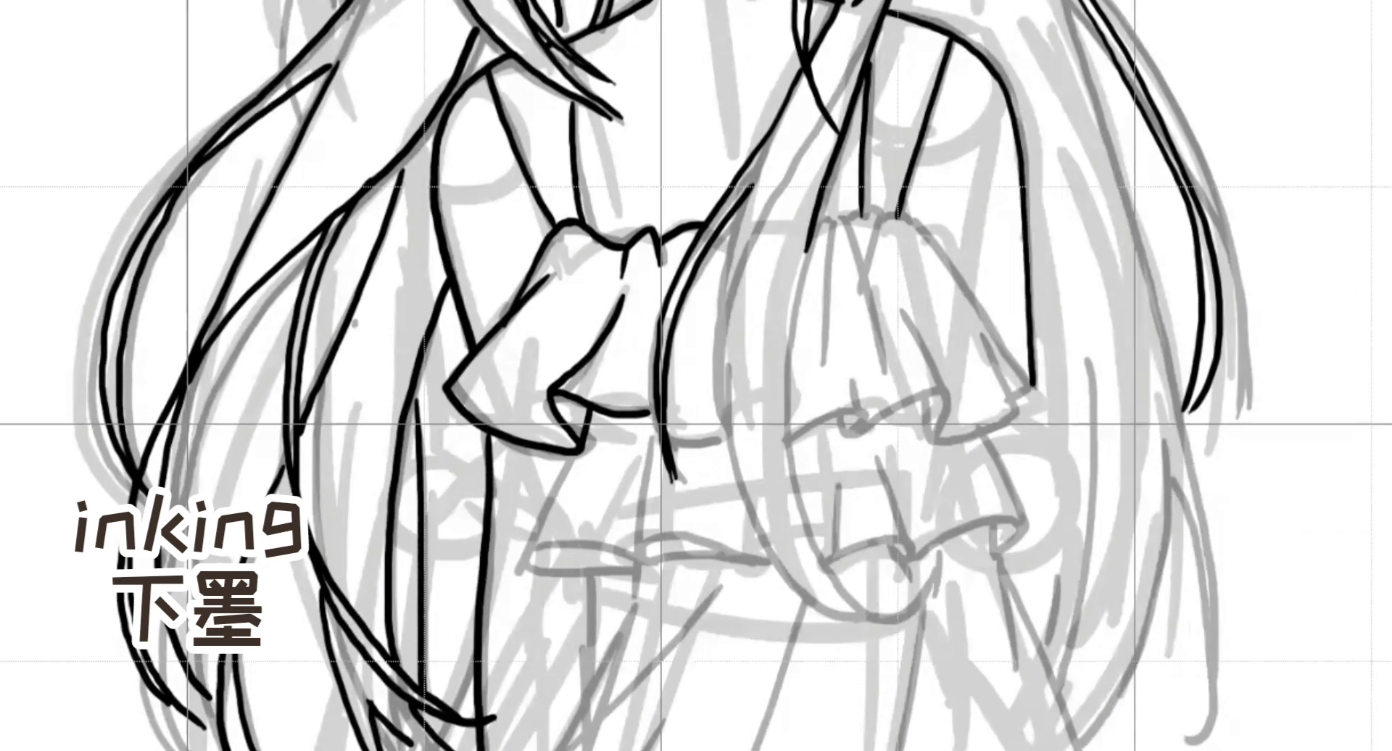
pyautogui.moveTo(1053, 1)
pyautogui.mouseDown()
pyautogui.moveTo(1176, 346)
pyautogui.moveTo(1210, 489)
pyautogui.moveTo(1221, 607)
pyautogui.moveTo(1203, 707)
pyautogui.mouseUp()
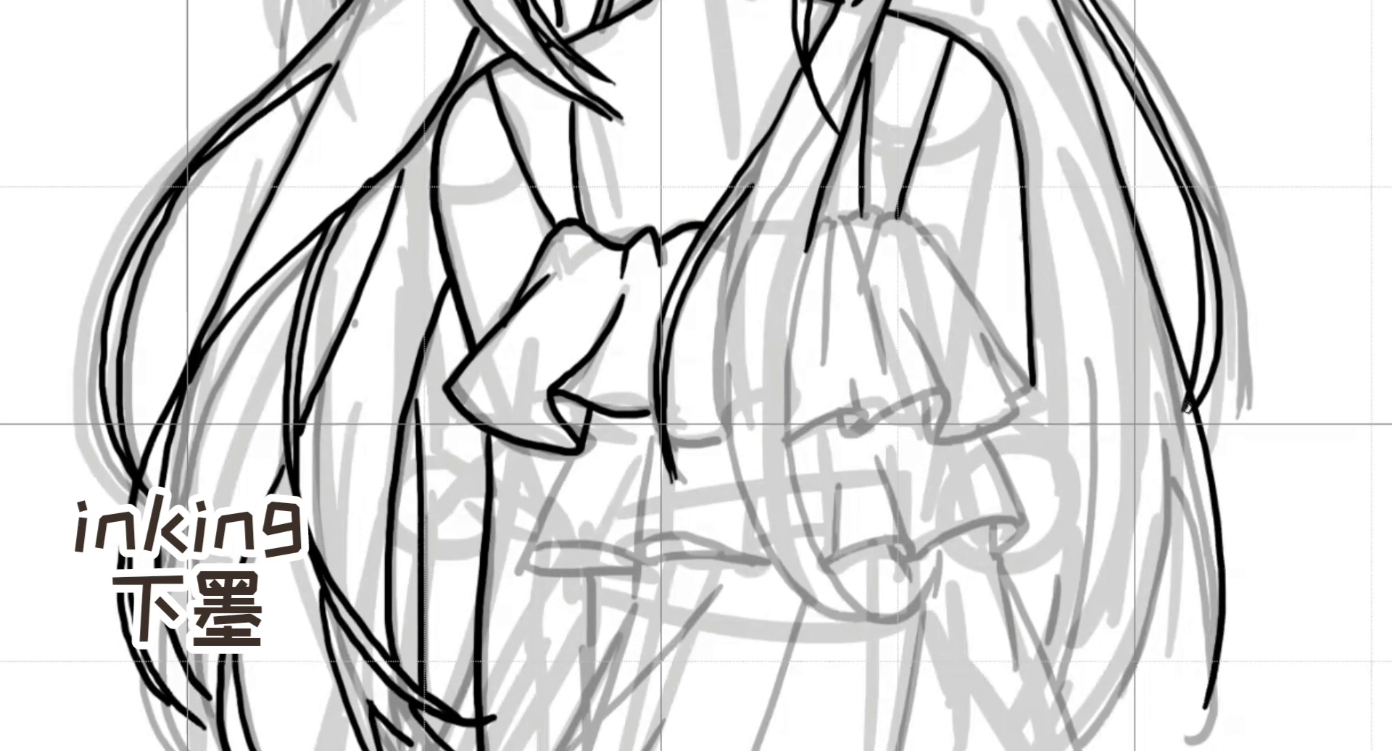
pyautogui.moveTo(1190, 395); pyautogui.dragTo(1167, 425)
pyautogui.moveTo(1156, 308)
pyautogui.mouseDown()
pyautogui.moveTo(1164, 532)
pyautogui.moveTo(1135, 638)
pyautogui.moveTo(1087, 721)
pyautogui.mouseUp()
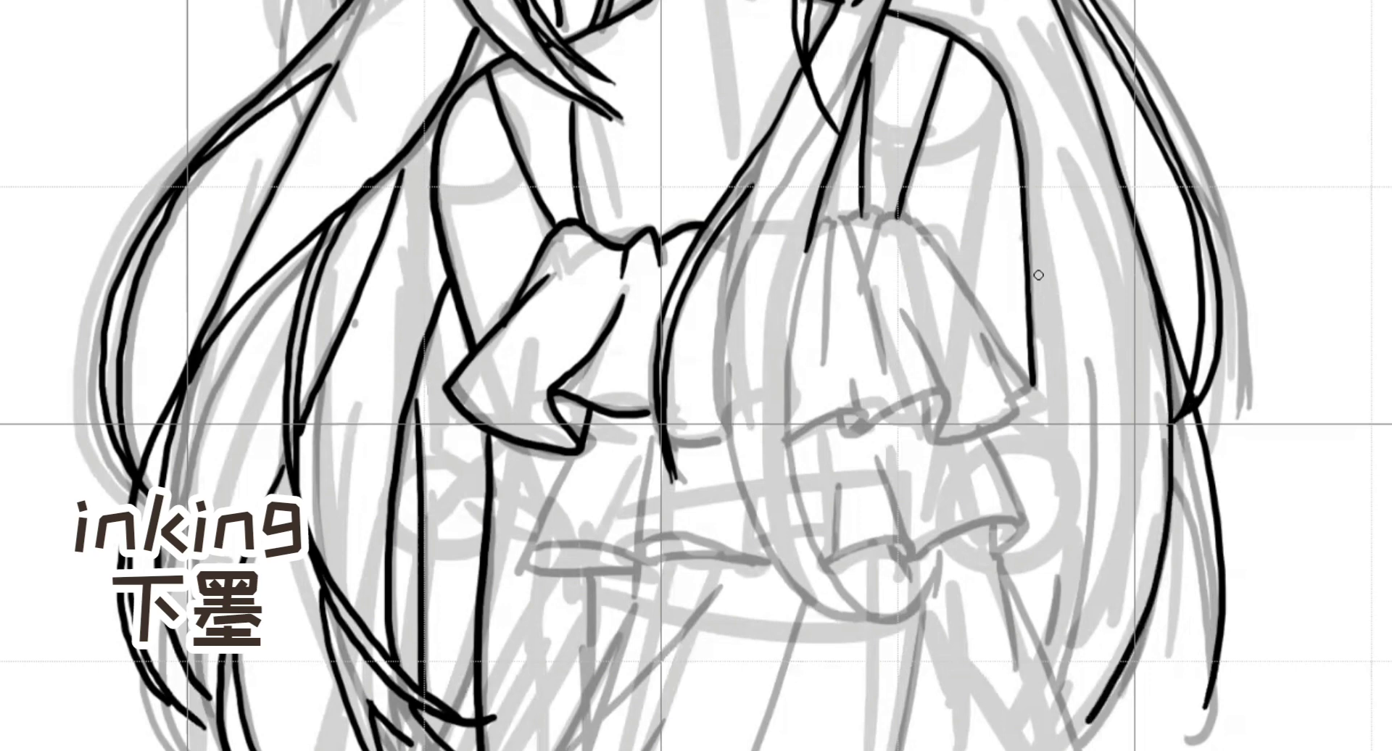
# Step: Ink the inner hair strands between the right arm and the outer lock, beside the two ruffles
pyautogui.moveTo(1039, 276)
pyautogui.mouseDown()
pyautogui.moveTo(1094, 391)
pyautogui.moveTo(1123, 522)
pyautogui.moveTo(1126, 582)
pyautogui.moveTo(1100, 652)
pyautogui.mouseUp()
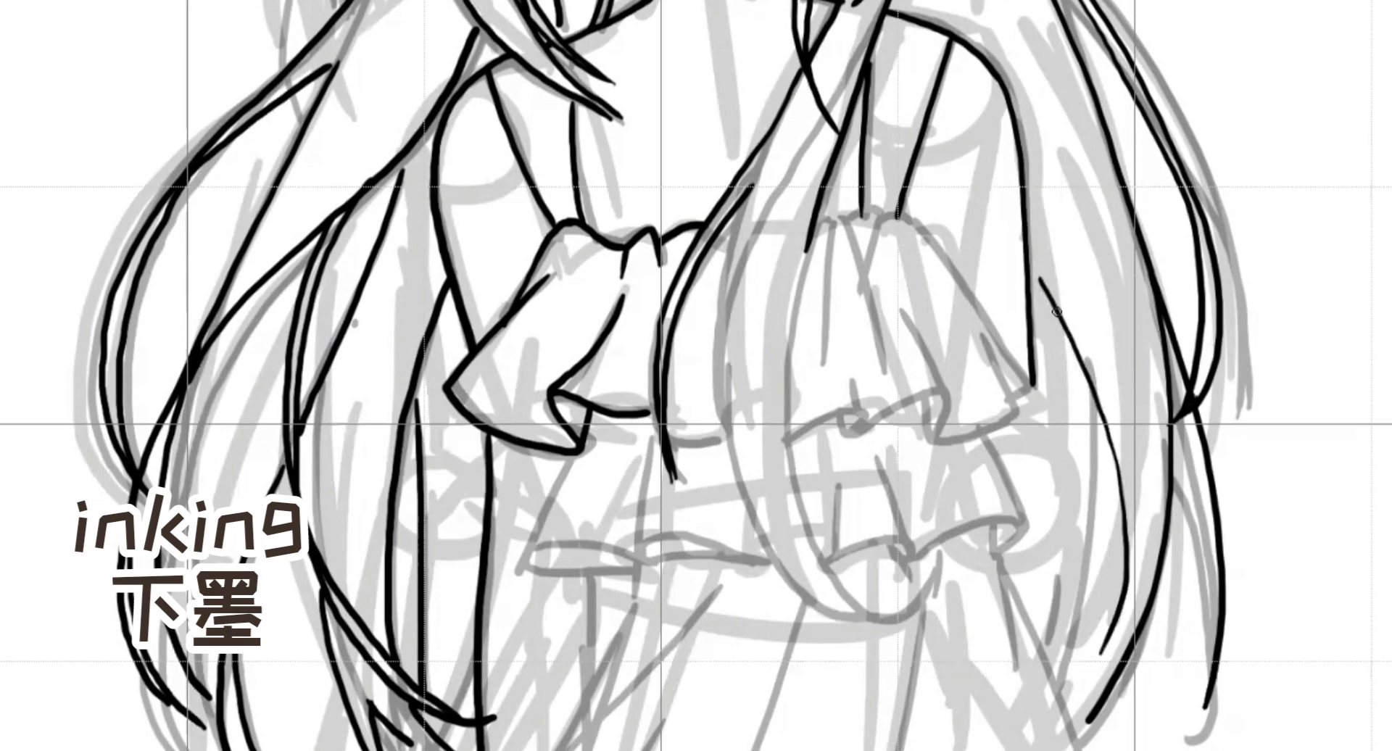
pyautogui.moveTo(1056, 312)
pyautogui.mouseDown()
pyautogui.moveTo(1068, 489)
pyautogui.moveTo(1050, 678)
pyautogui.mouseUp()
pyautogui.moveTo(1038, 435); pyautogui.dragTo(1038, 654)
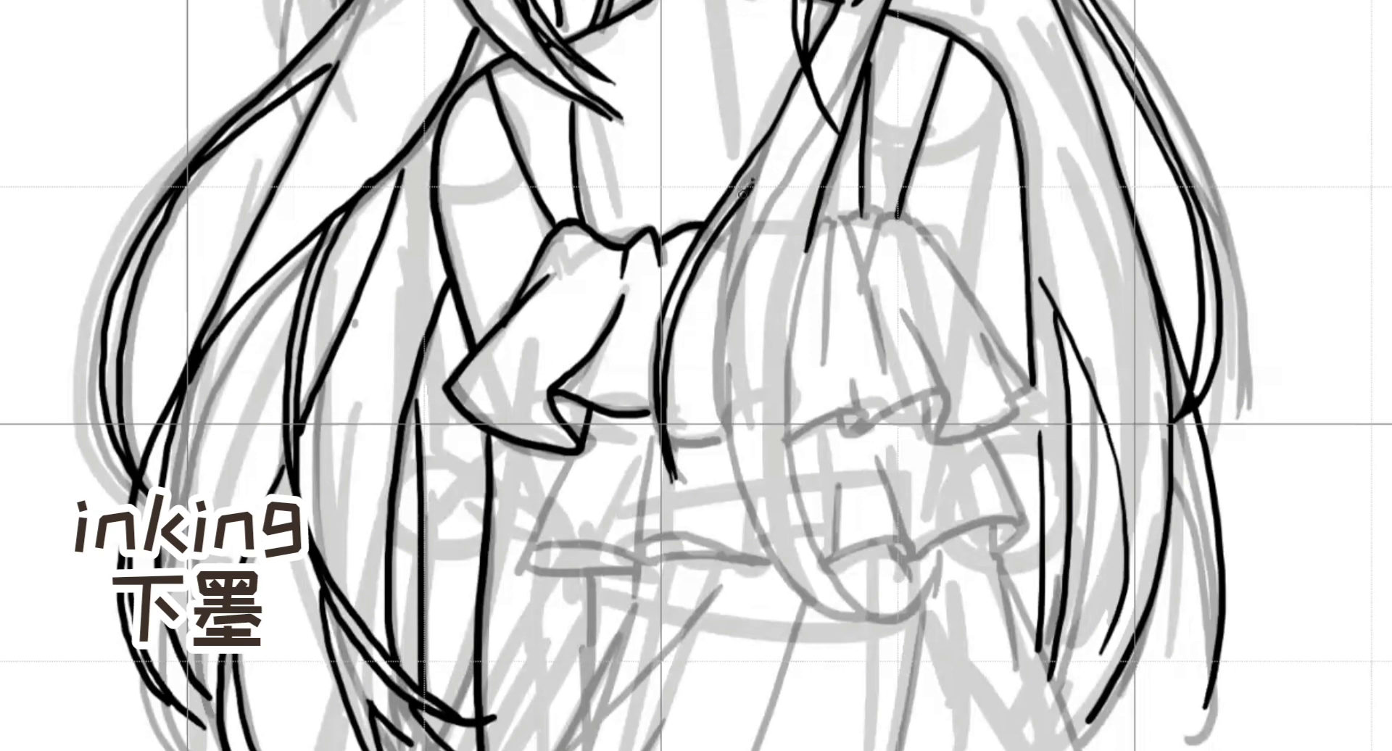
# Step: Ink the wide curved lock that falls over the right side of the chest and curls to a tip below the lower ruffle
pyautogui.moveTo(741, 194)
pyautogui.mouseDown()
pyautogui.moveTo(709, 395)
pyautogui.moveTo(747, 518)
pyautogui.moveTo(794, 580)
pyautogui.moveTo(883, 622)
pyautogui.moveTo(929, 584)
pyautogui.mouseUp()
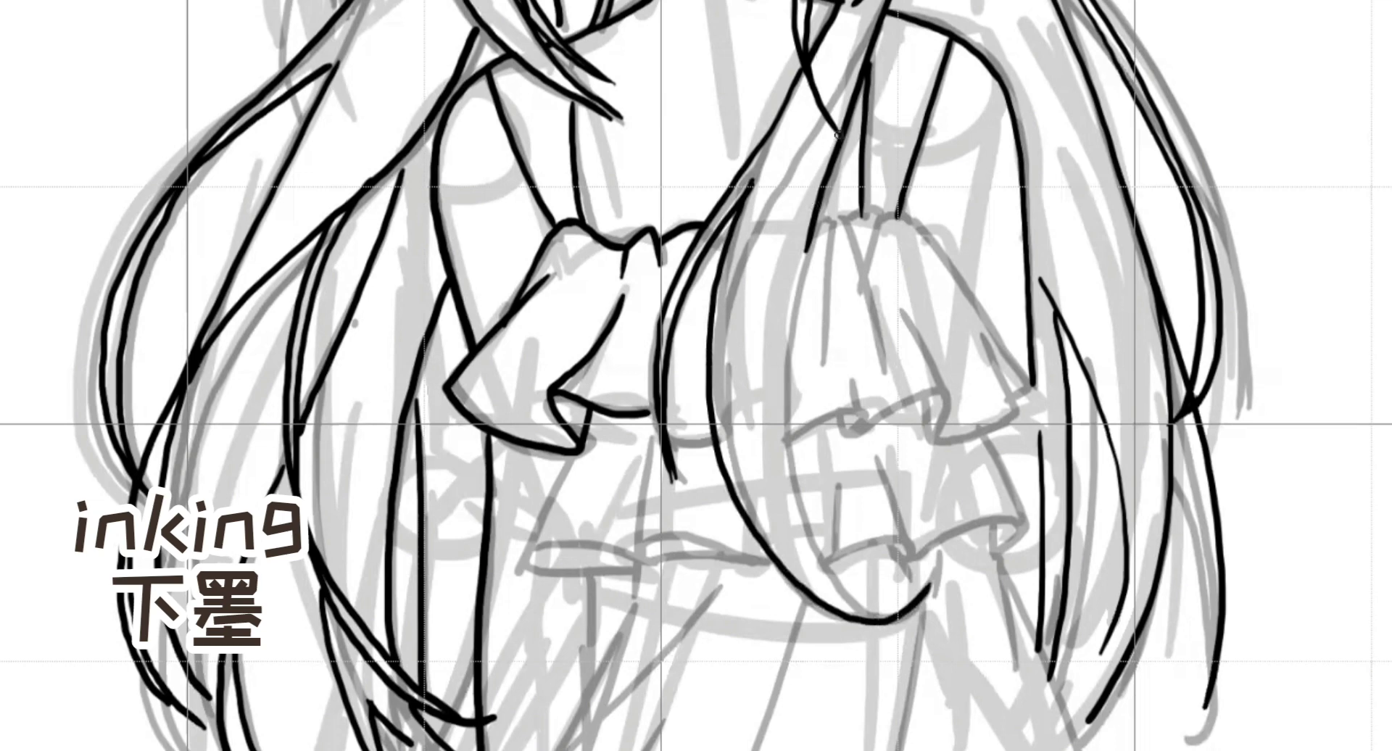
pyautogui.moveTo(867, 45)
pyautogui.mouseDown()
pyautogui.moveTo(738, 285)
pyautogui.moveTo(717, 364)
pyautogui.moveTo(725, 467)
pyautogui.mouseUp()
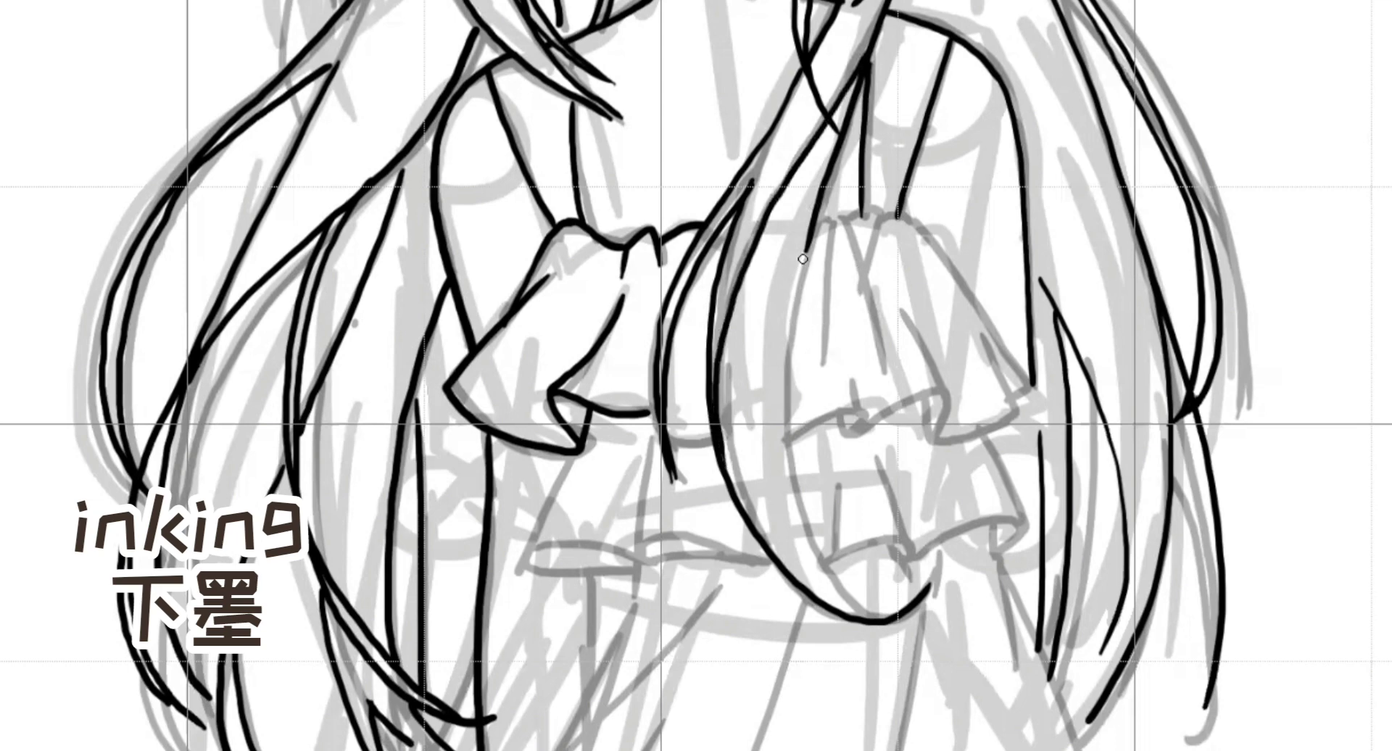
pyautogui.moveTo(803, 259)
pyautogui.mouseDown()
pyautogui.moveTo(780, 408)
pyautogui.moveTo(807, 539)
pyautogui.moveTo(833, 576)
pyautogui.moveTo(888, 607)
pyautogui.moveTo(937, 573)
pyautogui.mouseUp()
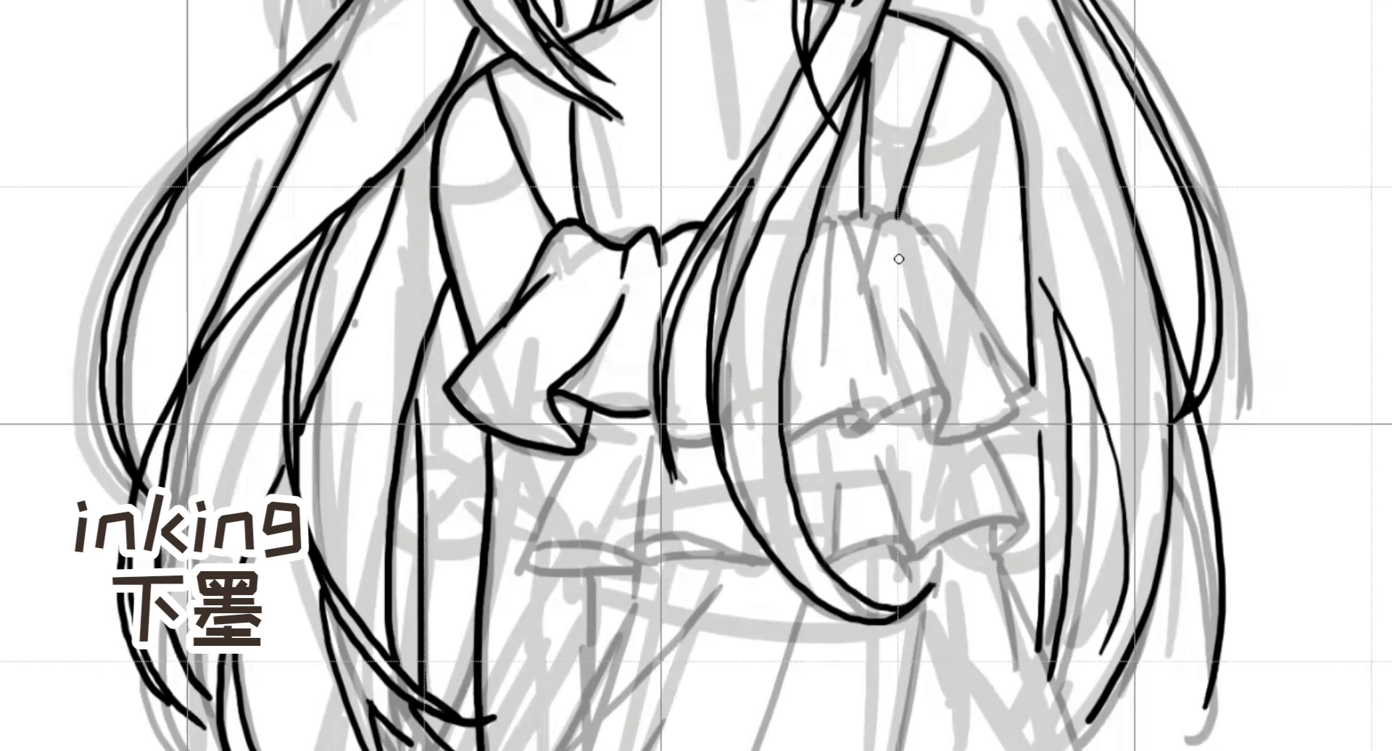
# Step: Ink the top edge, gathered folds and slanted outer edge of the upper ruffle on the right side of the chest
pyautogui.moveTo(810, 217); pyautogui.dragTo(826, 219)
pyautogui.moveTo(824, 219)
pyautogui.mouseDown()
pyautogui.moveTo(878, 227)
pyautogui.moveTo(822, 314)
pyautogui.mouseUp()
pyautogui.moveTo(837, 224)
pyautogui.mouseDown()
pyautogui.moveTo(874, 343)
pyautogui.moveTo(873, 236)
pyautogui.moveTo(910, 223)
pyautogui.moveTo(1019, 388)
pyautogui.mouseUp()
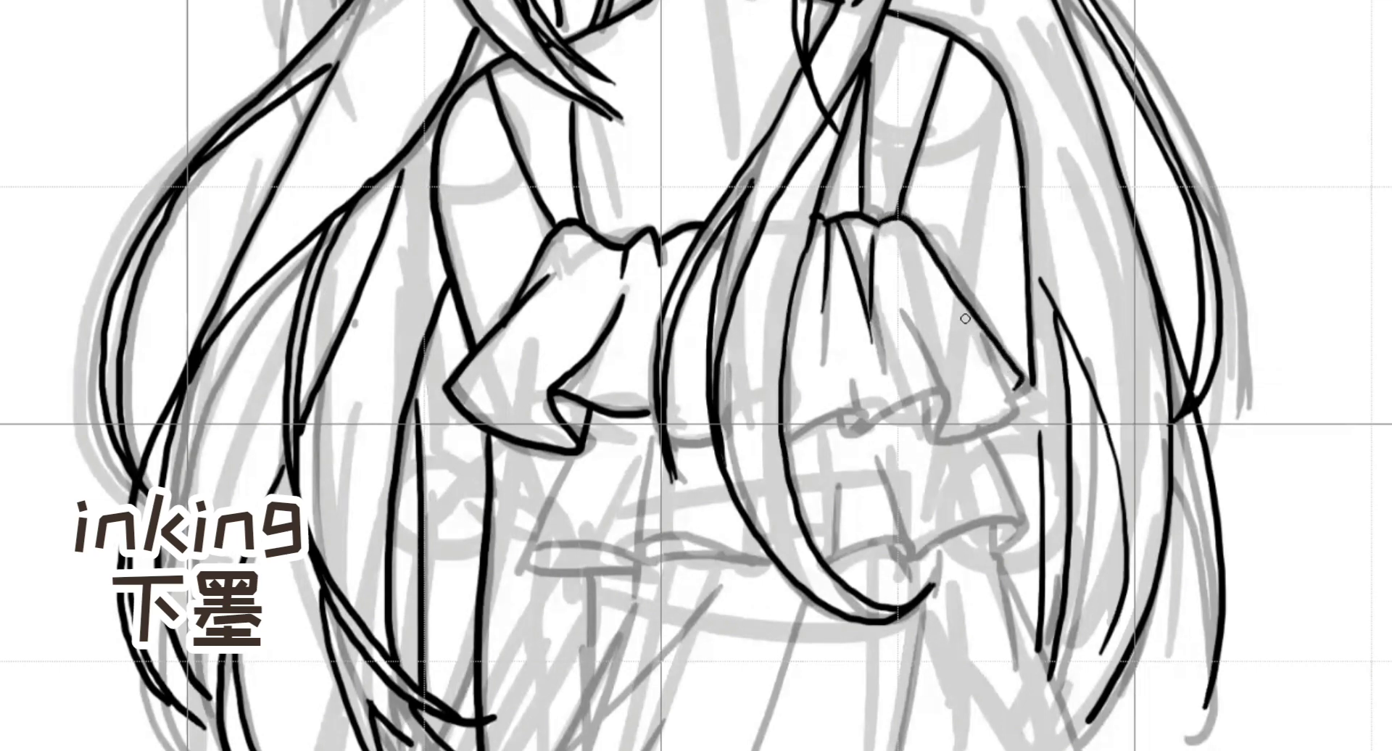
pyautogui.moveTo(965, 318); pyautogui.dragTo(1018, 415)
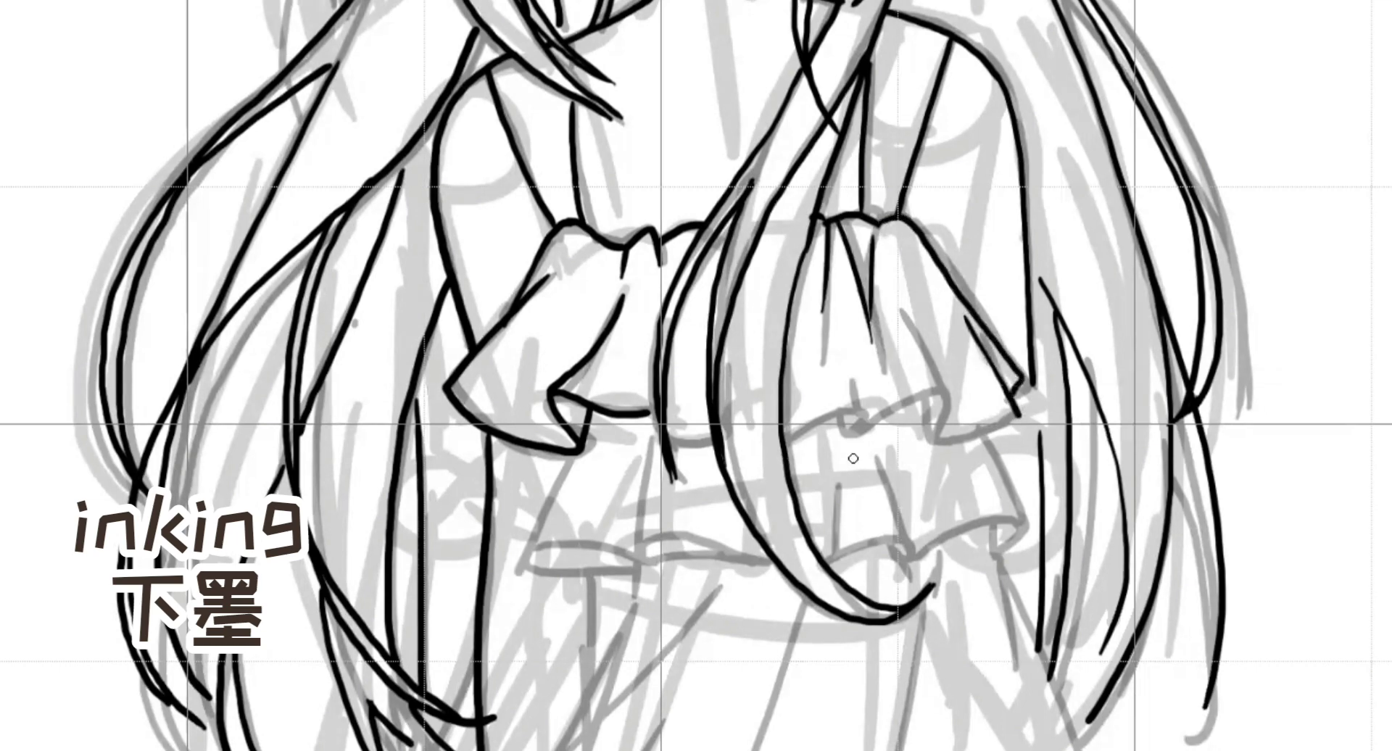
# Step: Ink the wavy hem and remaining folds of the upper ruffle's right half, plus the short hem piece between the chest hair locks
pyautogui.moveTo(793, 430)
pyautogui.mouseDown()
pyautogui.moveTo(860, 403)
pyautogui.moveTo(872, 414)
pyautogui.moveTo(845, 429)
pyautogui.mouseUp()
pyautogui.moveTo(855, 342)
pyautogui.mouseDown()
pyautogui.moveTo(862, 431)
pyautogui.moveTo(942, 396)
pyautogui.moveTo(945, 439)
pyautogui.mouseUp()
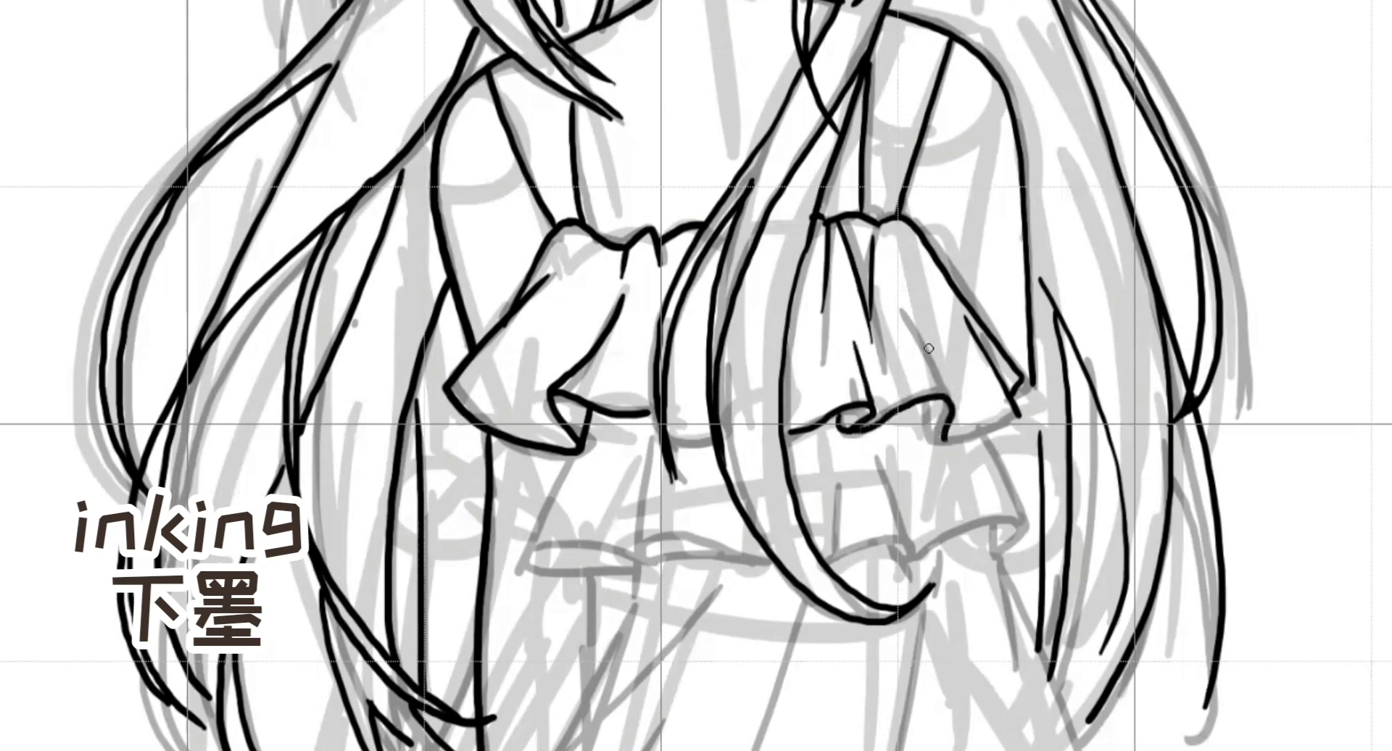
pyautogui.moveTo(910, 325)
pyautogui.mouseDown()
pyautogui.moveTo(948, 406)
pyautogui.moveTo(942, 447)
pyautogui.moveTo(1015, 425)
pyautogui.mouseUp()
pyautogui.moveTo(665, 432); pyautogui.dragTo(712, 436)
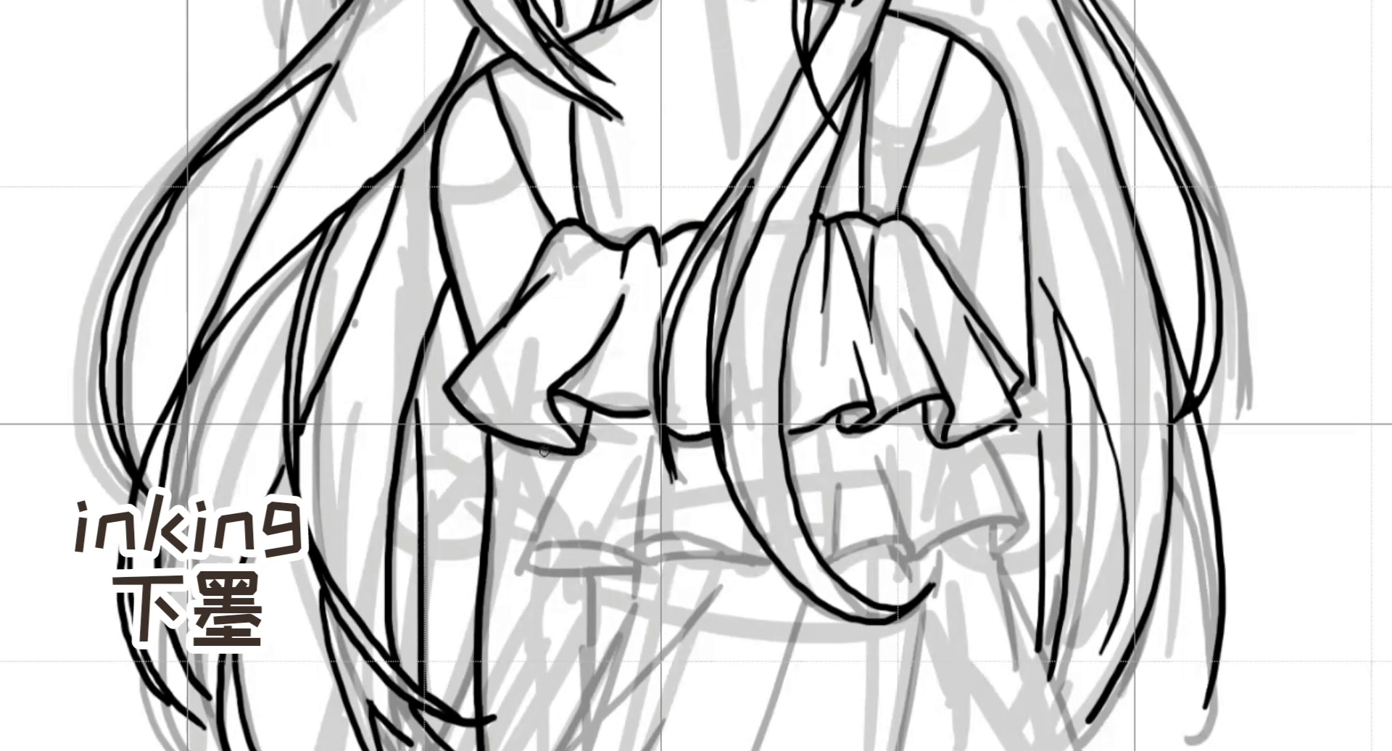
# Step: Ink the lower ruffle's left half, with its slanted side, wavy hem and folds, up to the curved chest lock
pyautogui.moveTo(544, 452)
pyautogui.mouseDown()
pyautogui.moveTo(491, 523)
pyautogui.moveTo(511, 566)
pyautogui.moveTo(551, 578)
pyautogui.moveTo(594, 564)
pyautogui.mouseUp()
pyautogui.moveTo(495, 514)
pyautogui.mouseDown()
pyautogui.moveTo(553, 550)
pyautogui.moveTo(630, 569)
pyautogui.mouseUp()
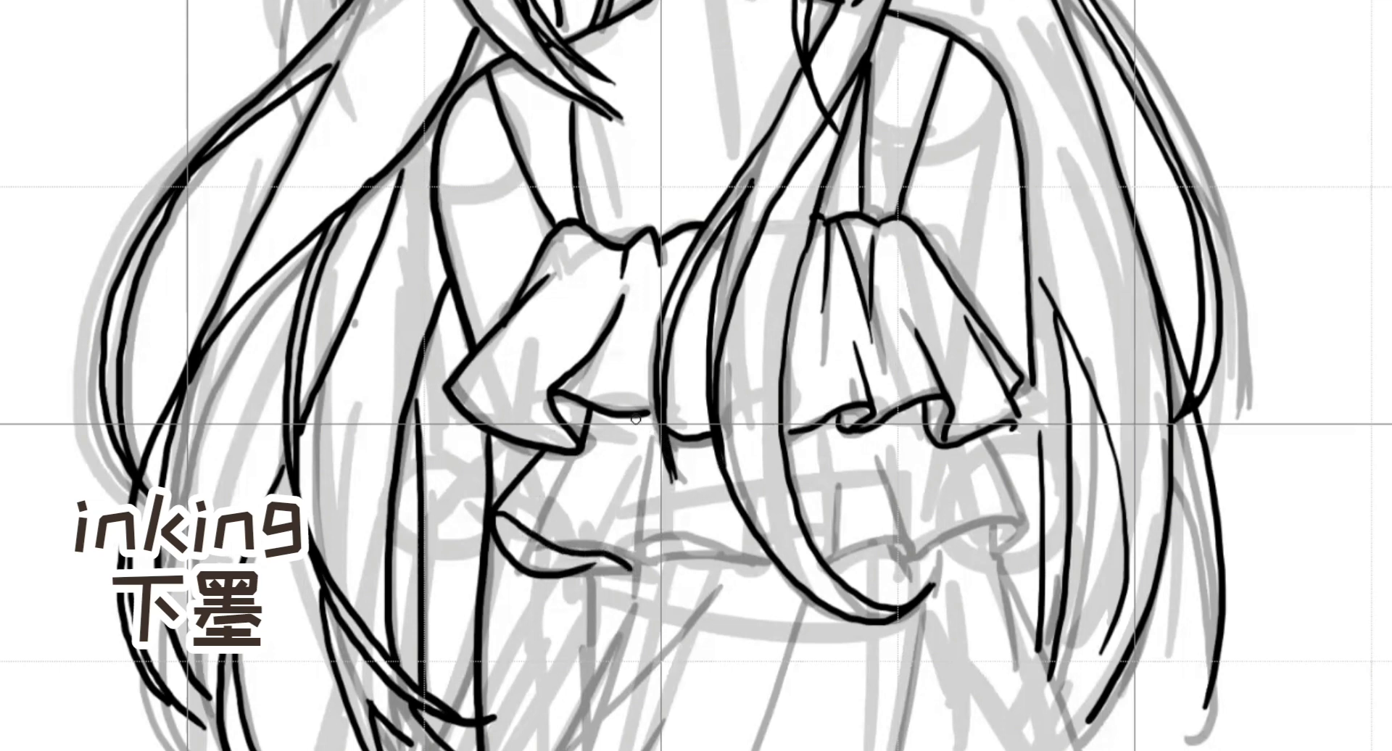
pyautogui.moveTo(634, 416)
pyautogui.mouseDown()
pyautogui.moveTo(616, 464)
pyautogui.moveTo(633, 502)
pyautogui.mouseUp()
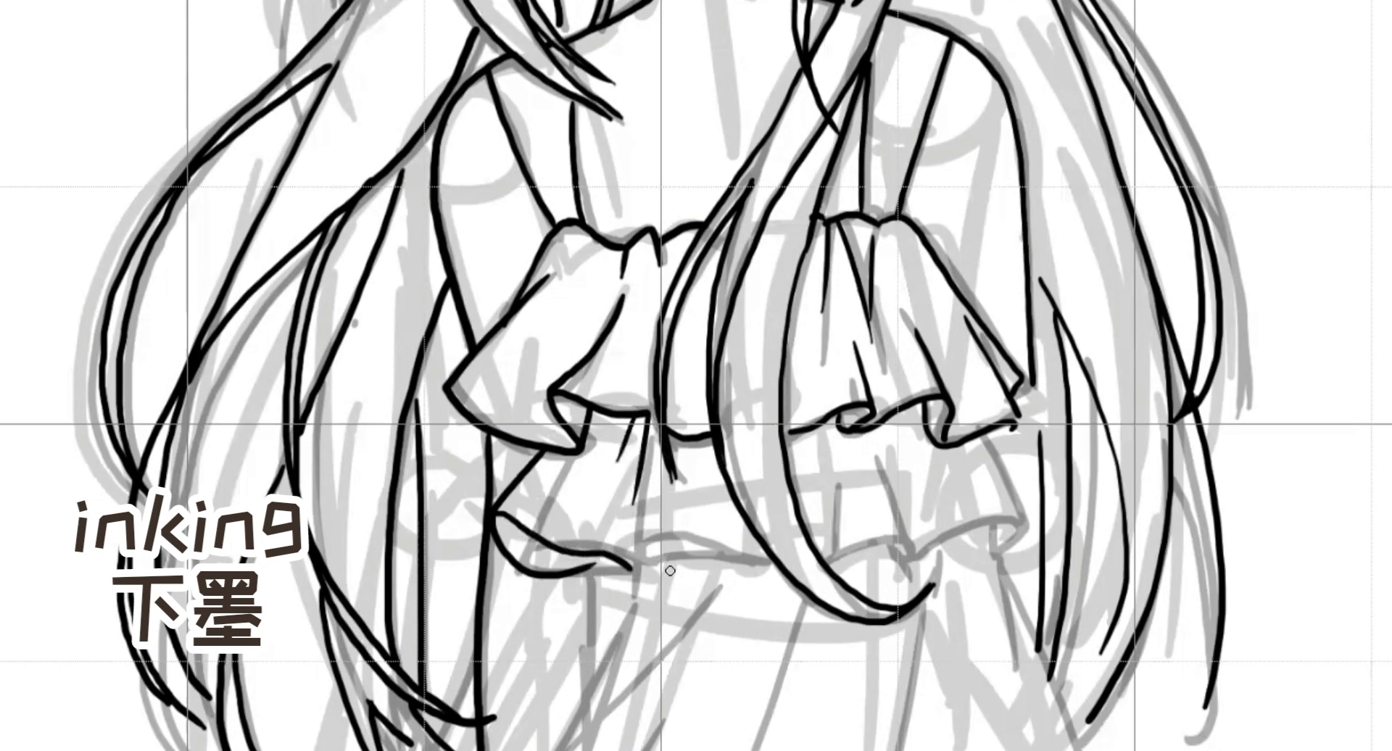
pyautogui.moveTo(625, 571)
pyautogui.mouseDown()
pyautogui.moveTo(652, 536)
pyautogui.moveTo(768, 562)
pyautogui.mouseUp()
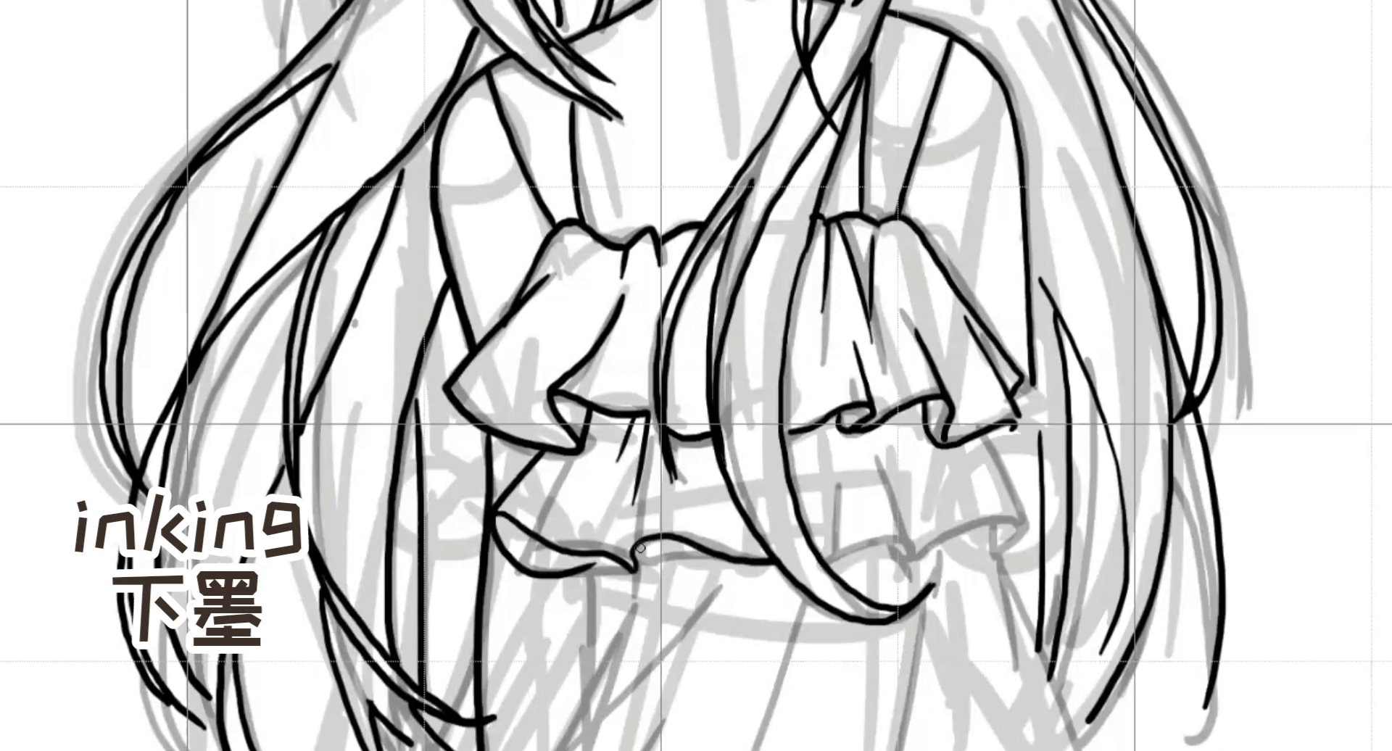
pyautogui.moveTo(631, 525); pyautogui.dragTo(635, 559)
# Step: Ink the lower ruffle's right half with its curled hem, folds and outer edge, and finish the upper ruffle's right corner
pyautogui.moveTo(823, 562)
pyautogui.mouseDown()
pyautogui.moveTo(874, 536)
pyautogui.moveTo(916, 563)
pyautogui.mouseUp()
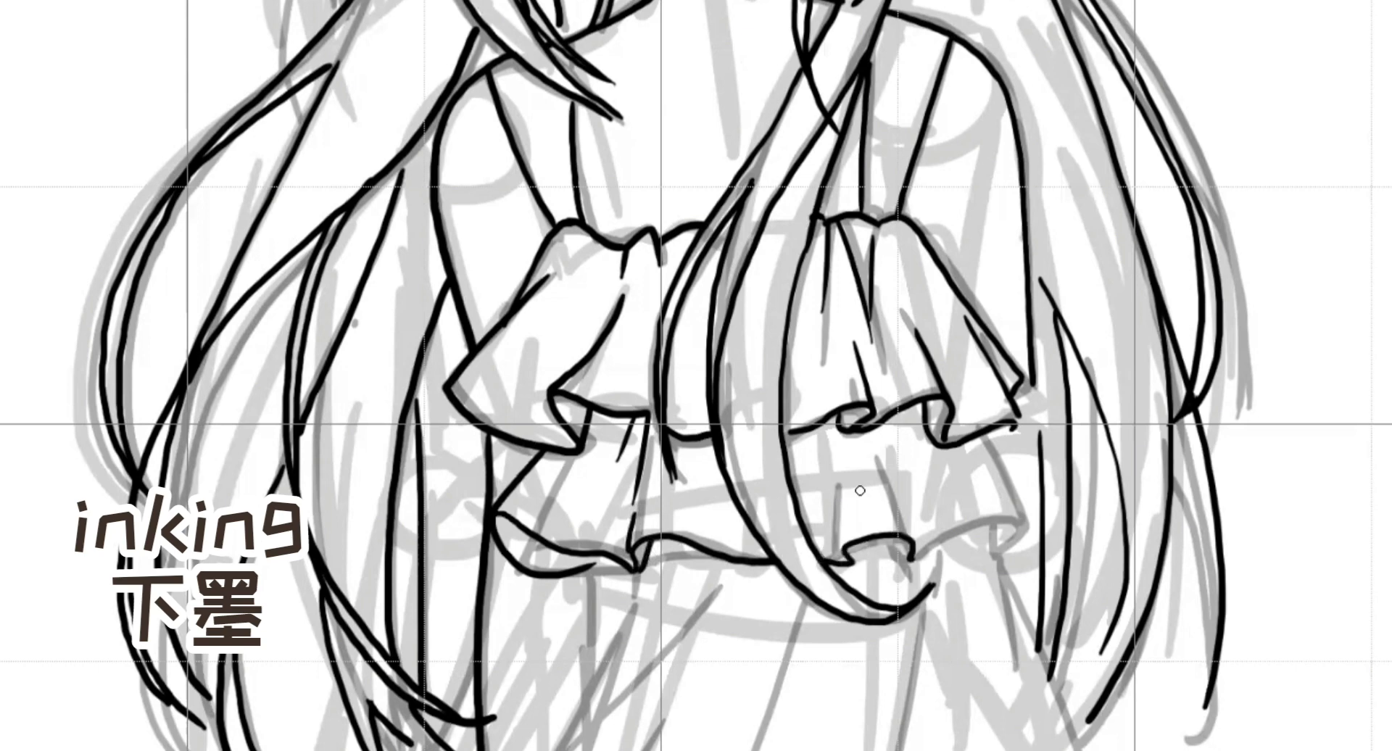
pyautogui.moveTo(849, 480); pyautogui.dragTo(843, 552)
pyautogui.moveTo(834, 545); pyautogui.dragTo(860, 568)
pyautogui.hotkey('ctrl', 'z')
pyautogui.moveTo(878, 459)
pyautogui.mouseDown()
pyautogui.moveTo(908, 565)
pyautogui.moveTo(1011, 516)
pyautogui.moveTo(1002, 555)
pyautogui.mouseUp()
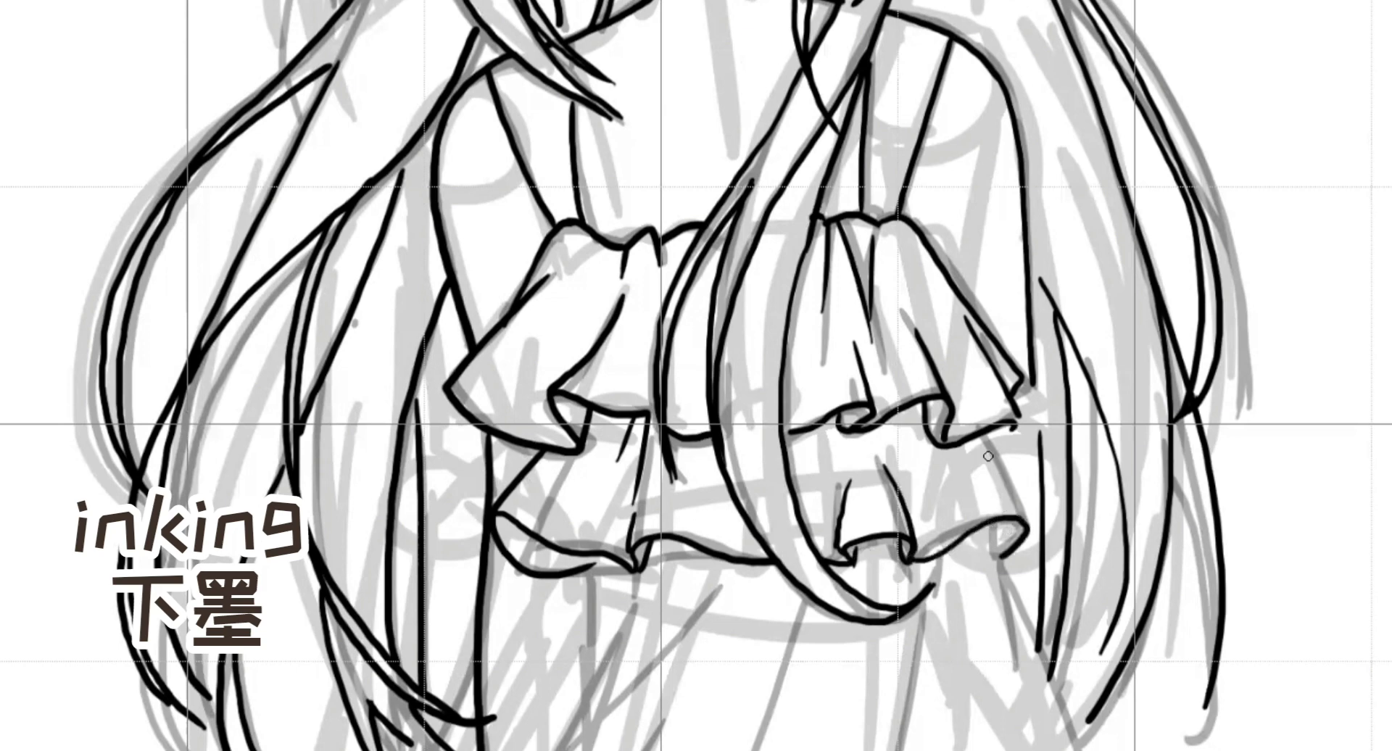
pyautogui.moveTo(982, 439); pyautogui.dragTo(1021, 516)
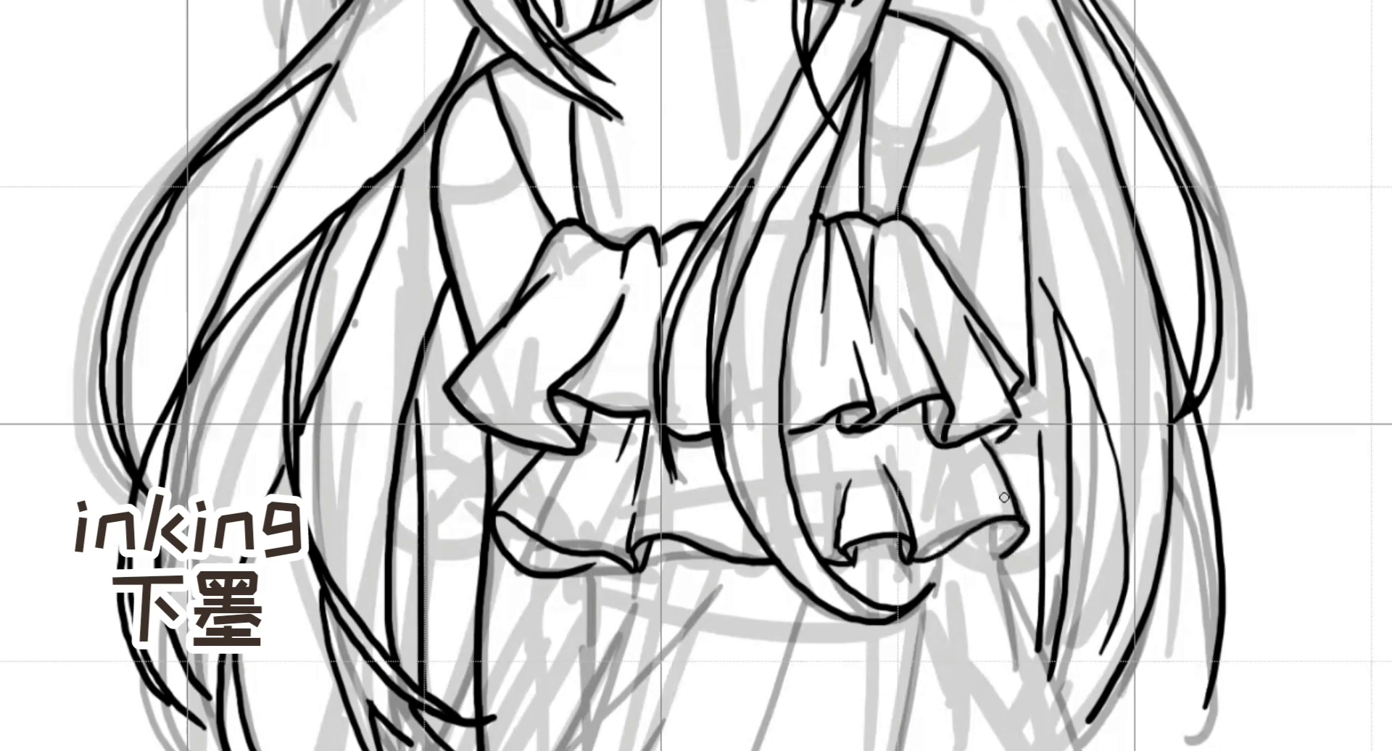
pyautogui.moveTo(1015, 424); pyautogui.dragTo(998, 439)
# Step: Ink the body lines below the lower ruffle on both sides, the upper right skirt edge, and the gap in the right arm line
pyautogui.moveTo(986, 525); pyautogui.dragTo(1008, 750)
pyautogui.moveTo(990, 577); pyautogui.dragTo(1066, 736)
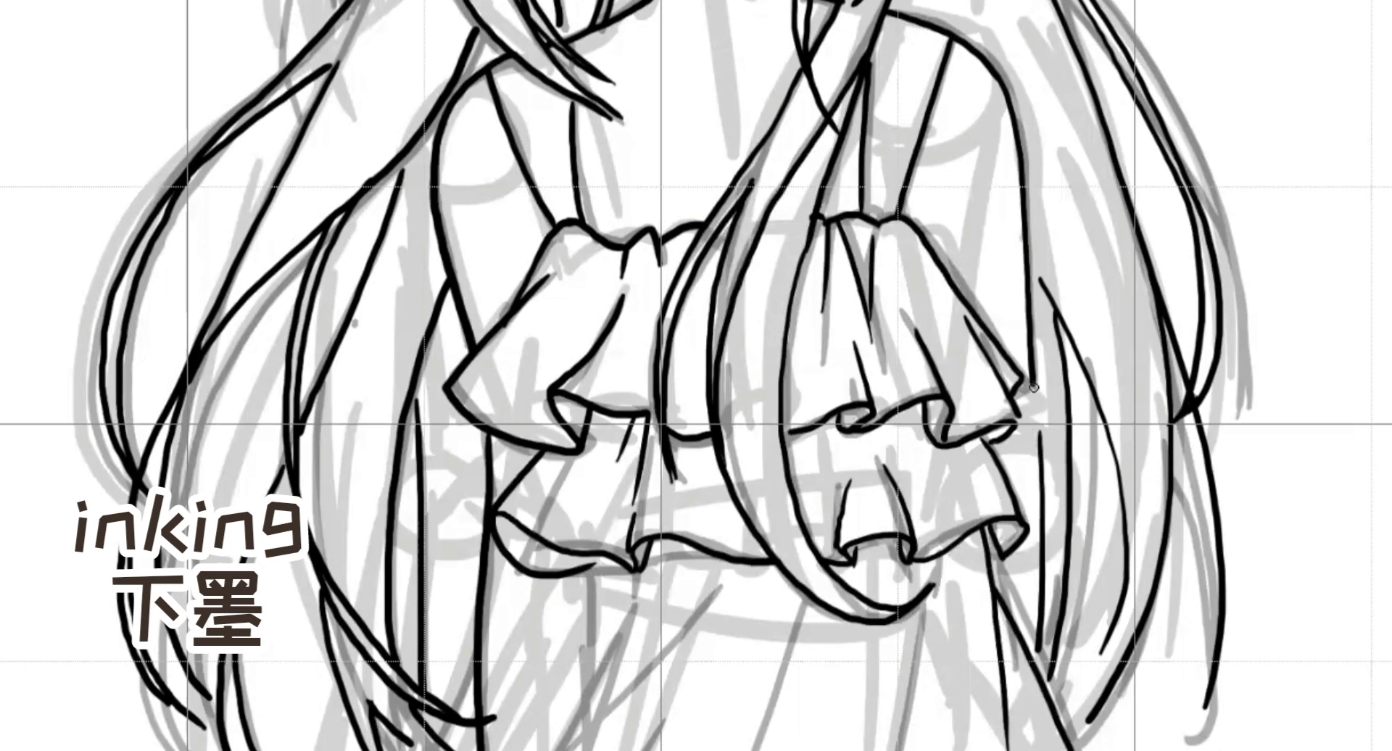
pyautogui.moveTo(1028, 386)
pyautogui.mouseDown()
pyautogui.moveTo(1038, 572)
pyautogui.moveTo(1008, 621)
pyautogui.mouseUp()
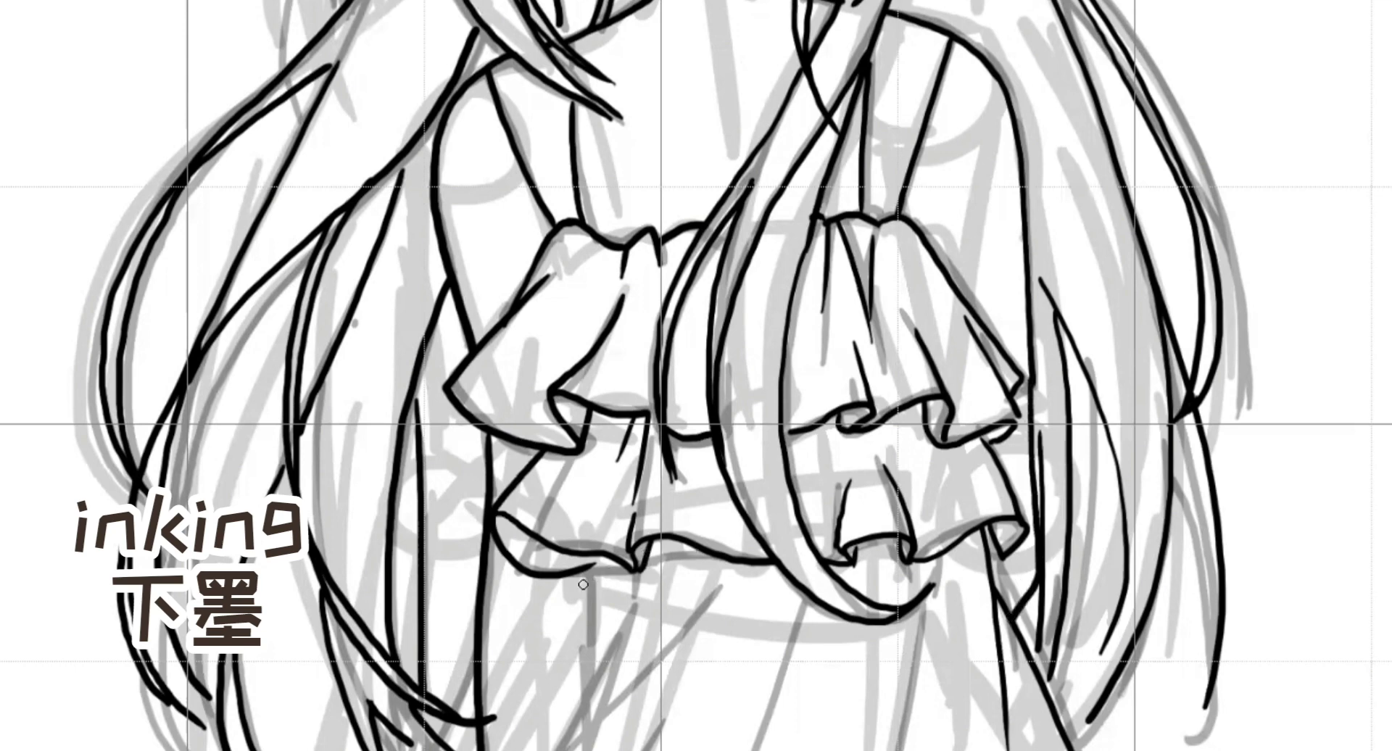
pyautogui.moveTo(581, 573); pyautogui.dragTo(586, 704)
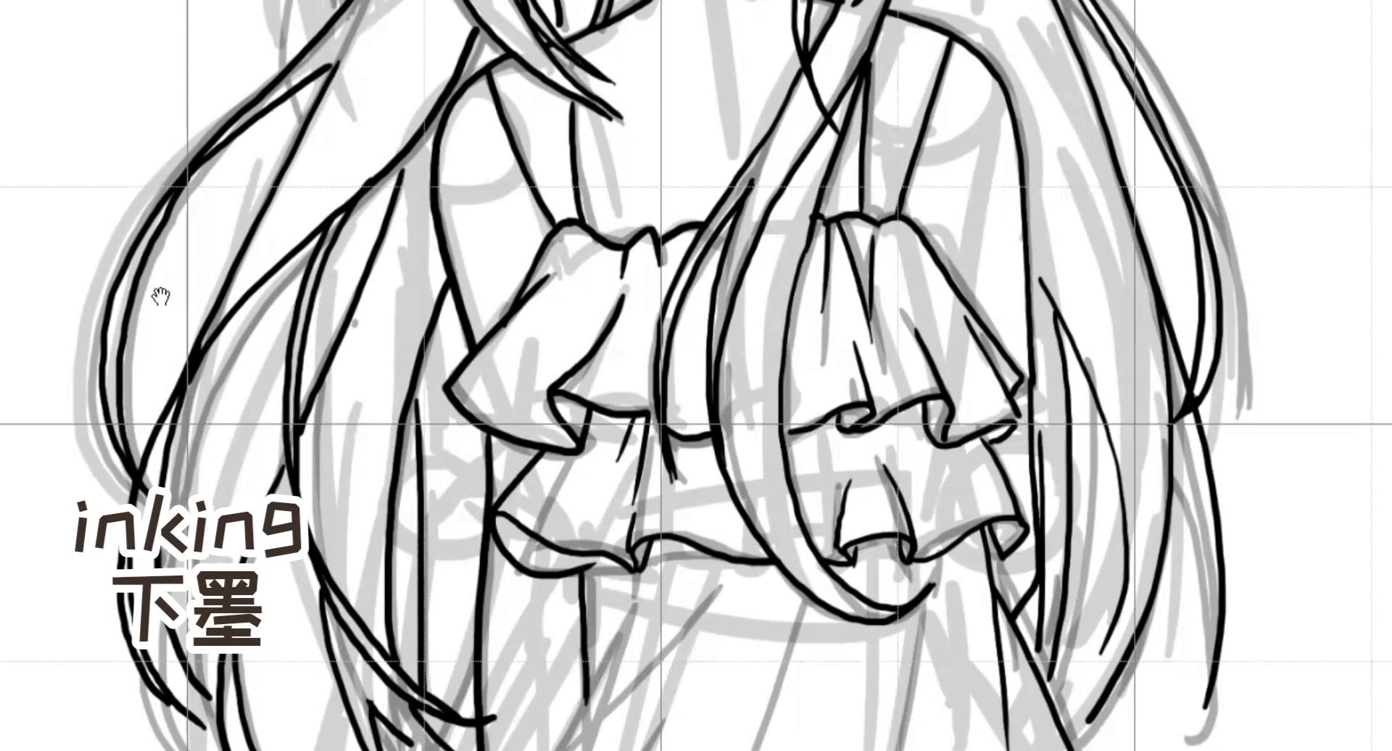
# Step: Ink the long diagonal skirt folds below the lower ruffle and the skirt edge that flares out past the left arm
pyautogui.moveTo(667, 401)
pyautogui.mouseDown()
pyautogui.moveTo(671, 413)
pyautogui.moveTo(725, 256)
pyautogui.moveTo(725, 172)
pyautogui.mouseUp()
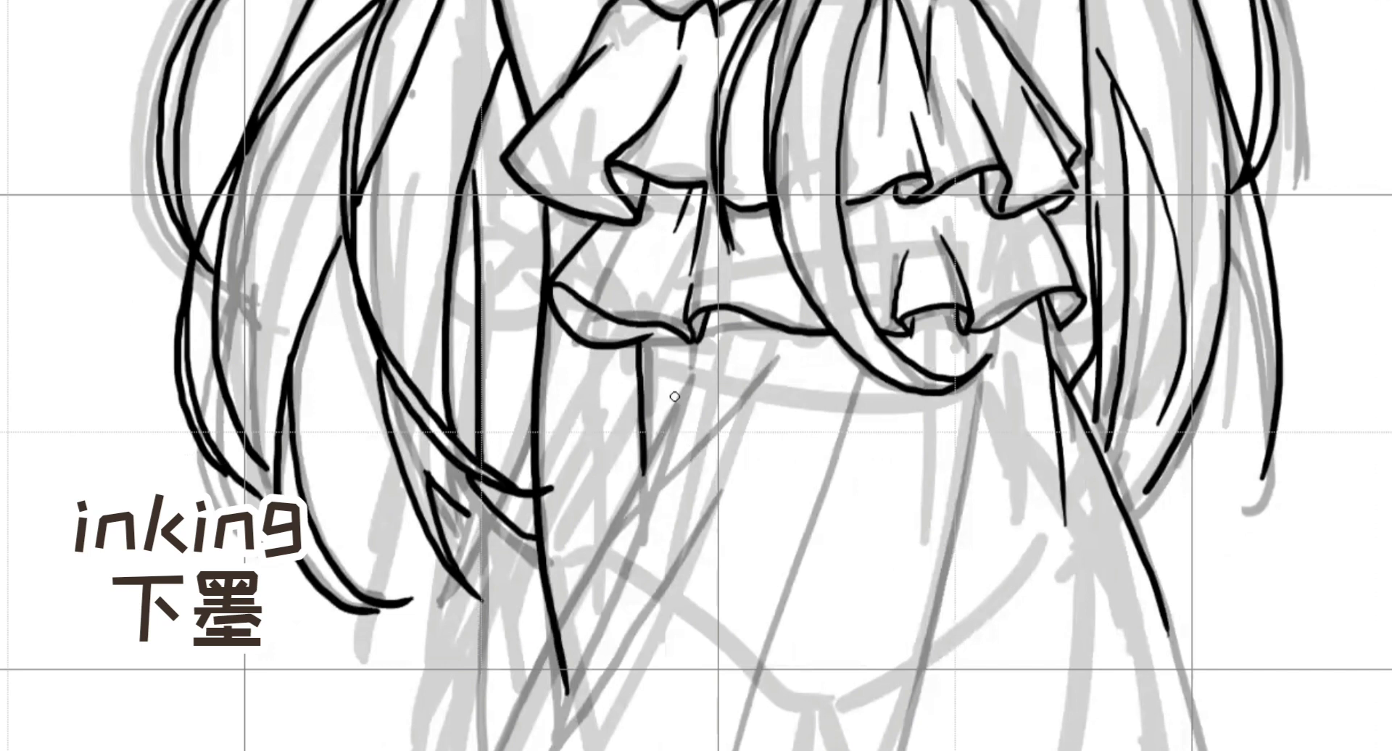
pyautogui.moveTo(690, 368); pyautogui.dragTo(548, 750)
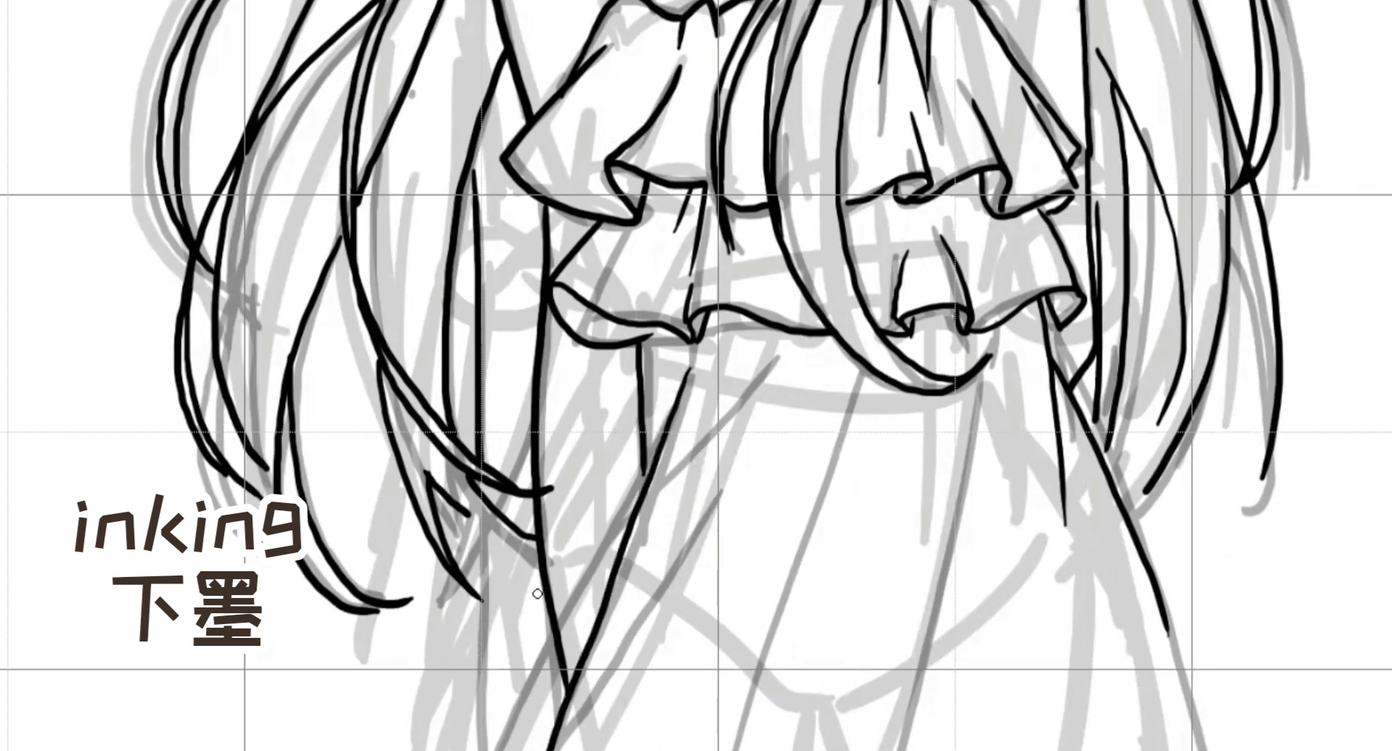
pyautogui.moveTo(538, 594); pyautogui.dragTo(428, 750)
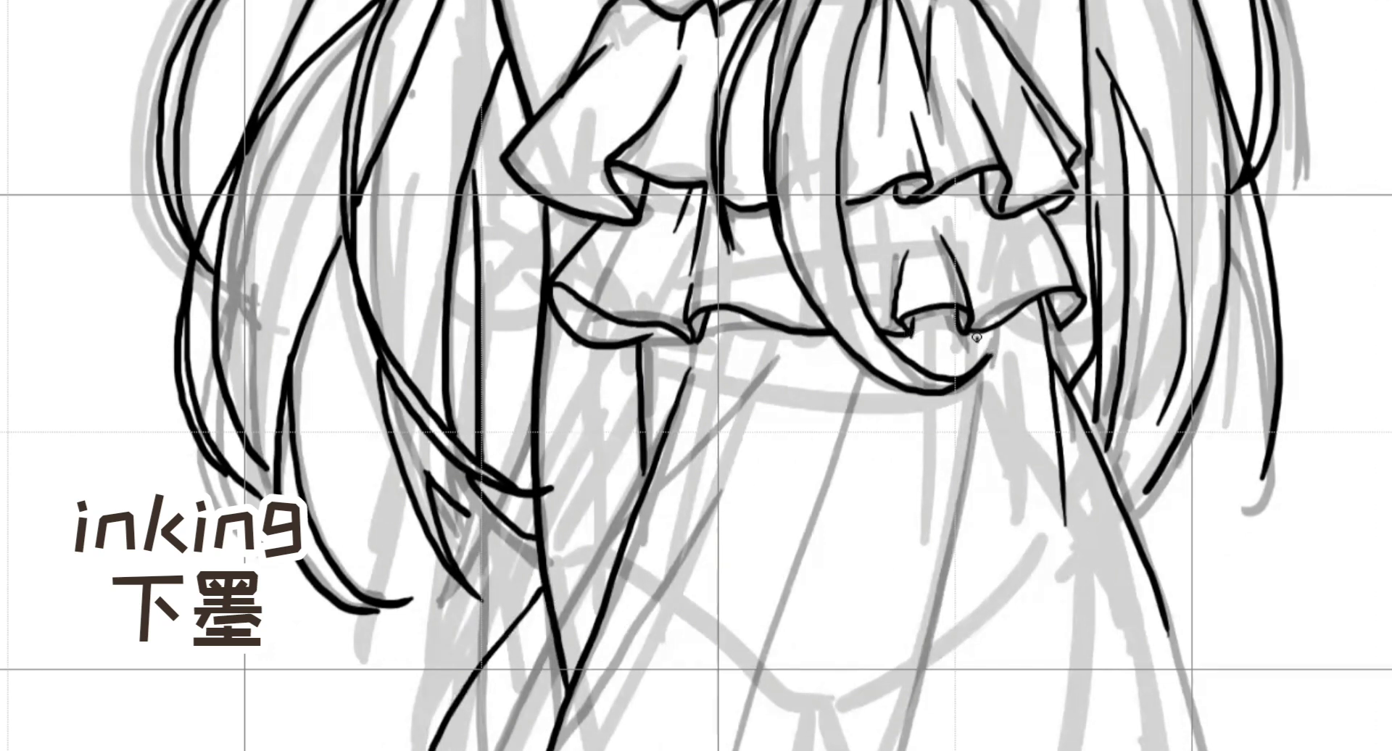
pyautogui.moveTo(976, 332); pyautogui.dragTo(874, 748)
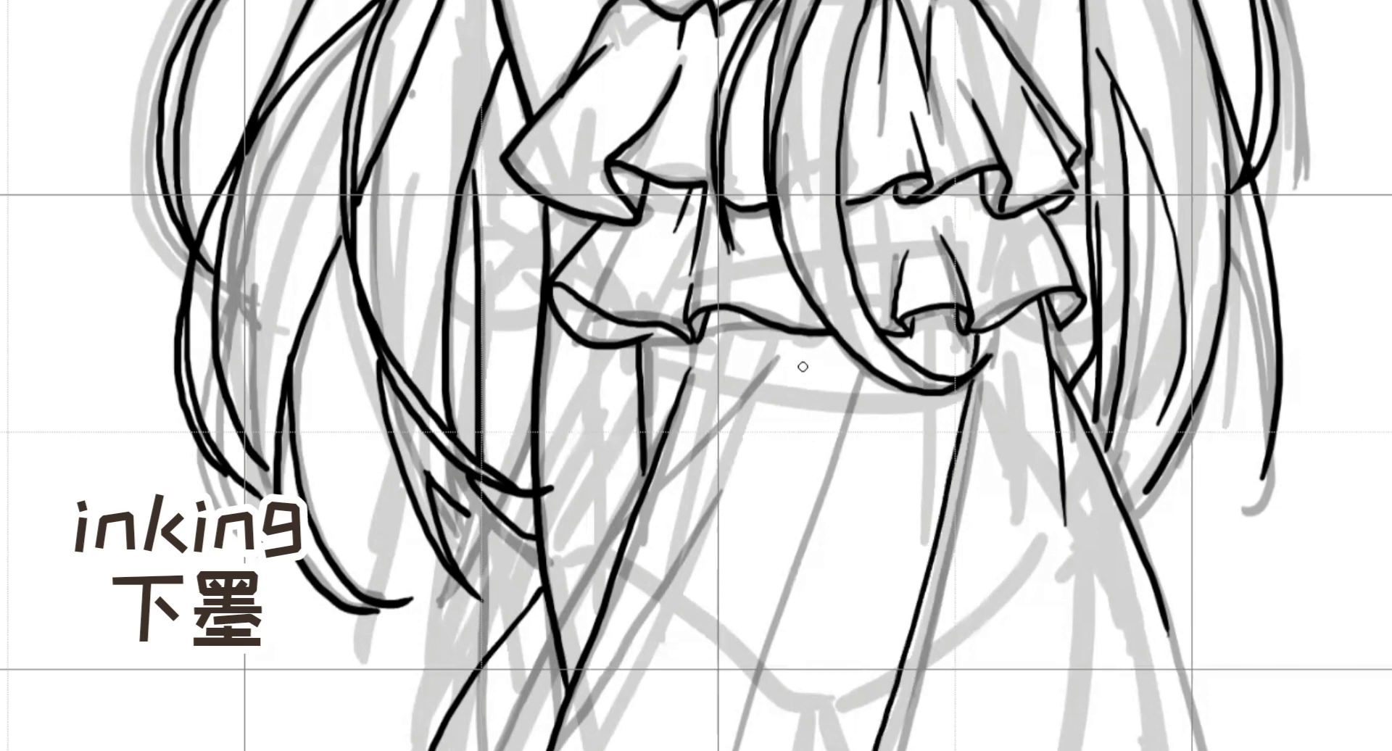
pyautogui.moveTo(815, 350)
pyautogui.mouseDown()
pyautogui.moveTo(725, 479)
pyautogui.moveTo(619, 696)
pyautogui.mouseUp()
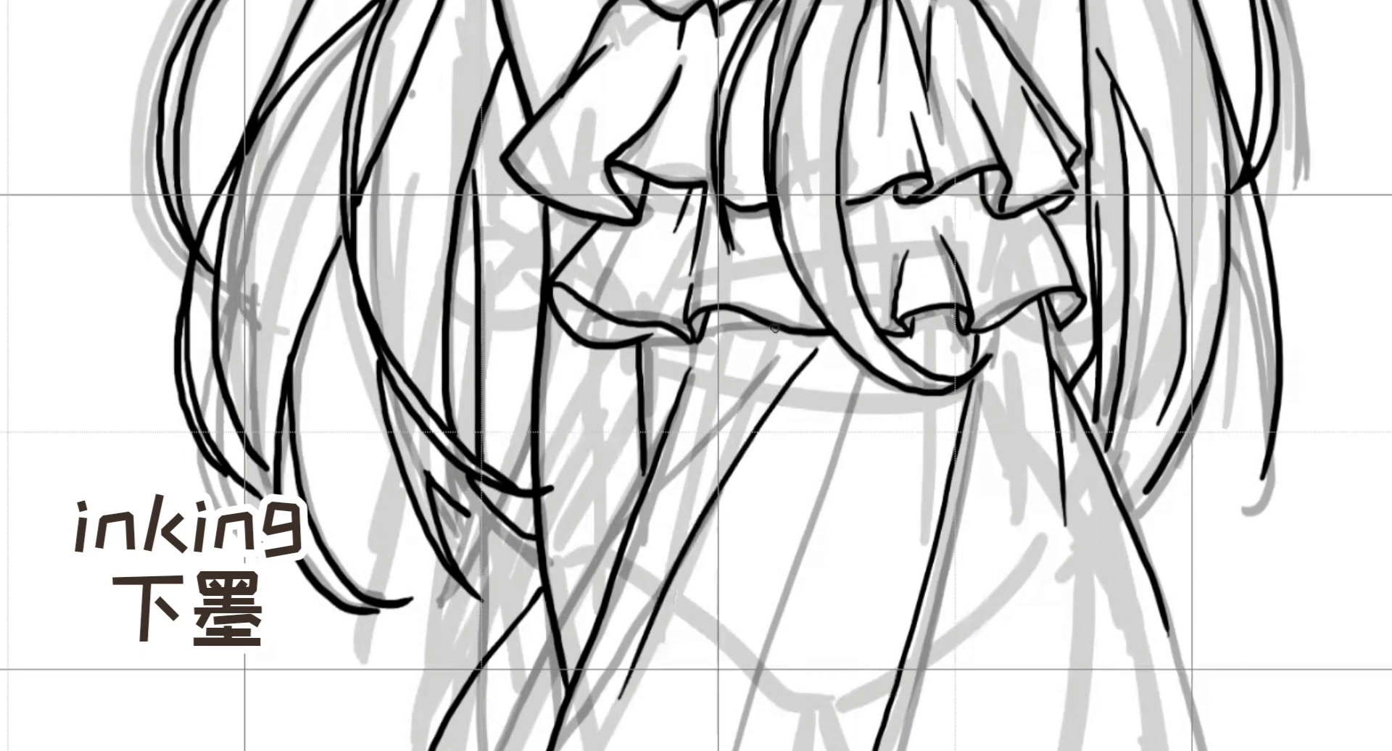
pyautogui.moveTo(773, 328); pyautogui.dragTo(734, 458)
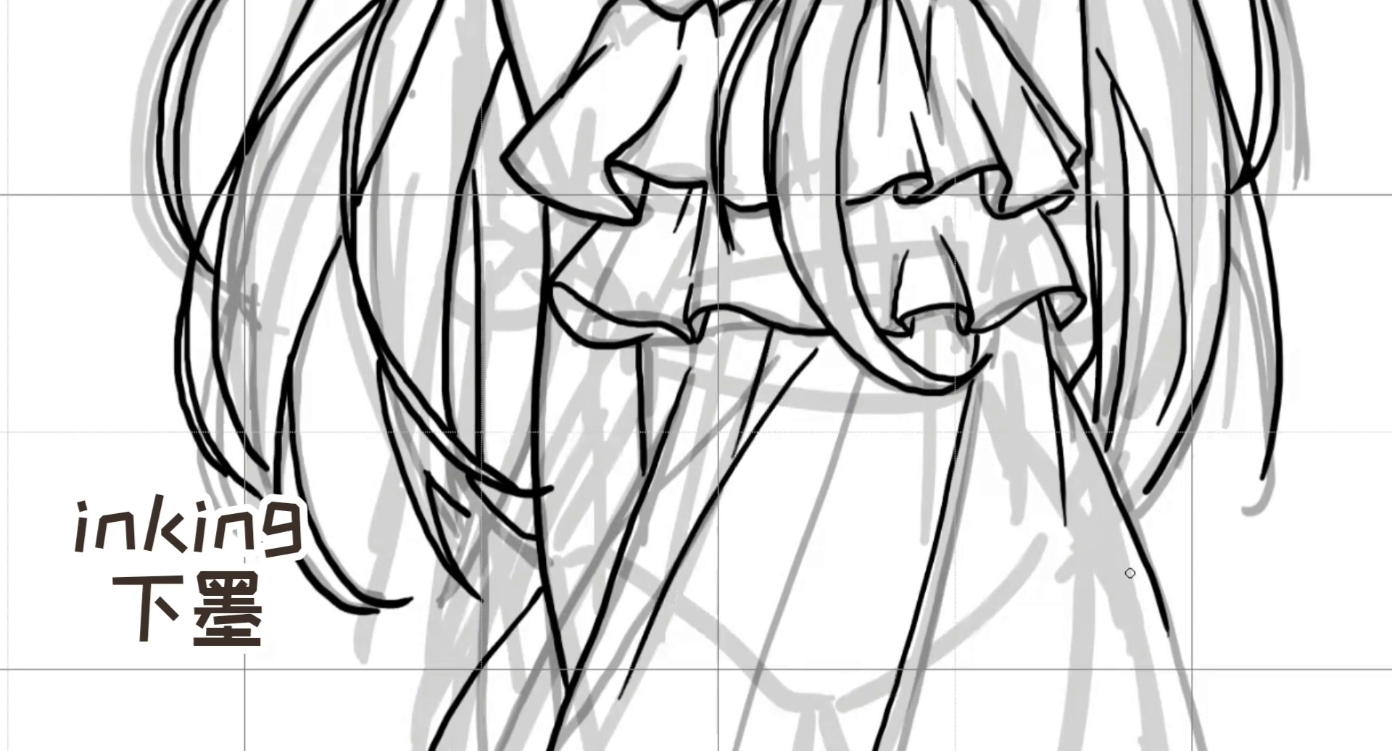
# Step: Ink the long fold down the right side of the skirt and extend the skirt's outer right edge downward
pyautogui.moveTo(1086, 429)
pyautogui.mouseDown()
pyautogui.moveTo(1119, 576)
pyautogui.moveTo(1133, 750)
pyautogui.mouseUp()
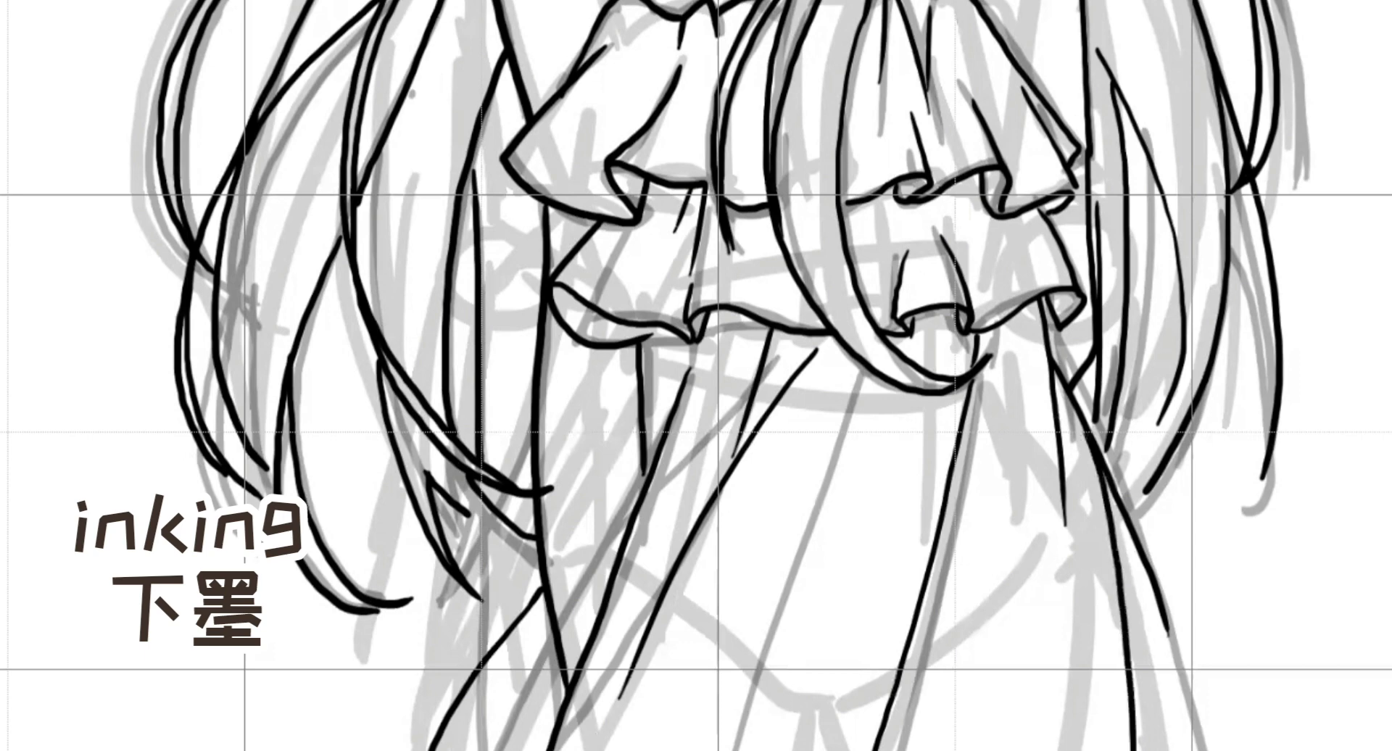
pyautogui.moveTo(1159, 603); pyautogui.dragTo(1205, 749)
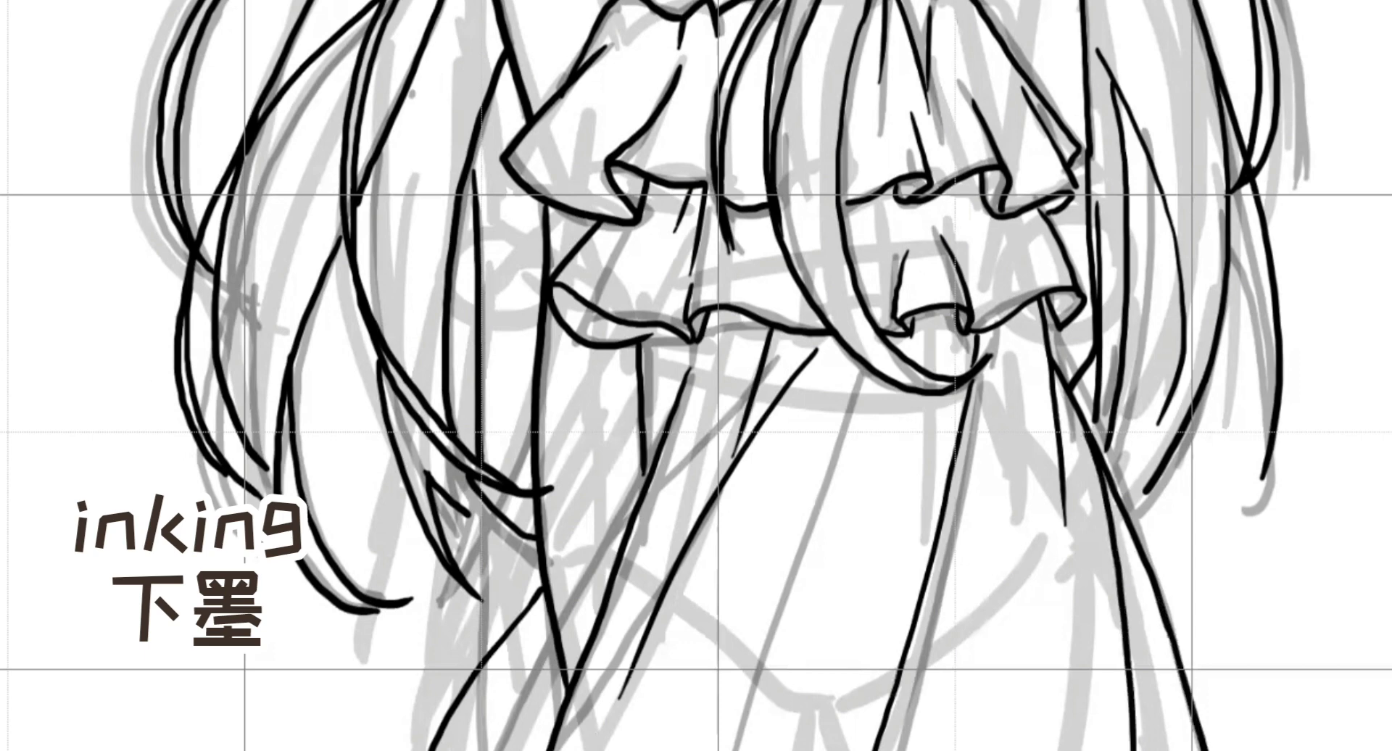
pyautogui.scroll(-3, 833, 285)
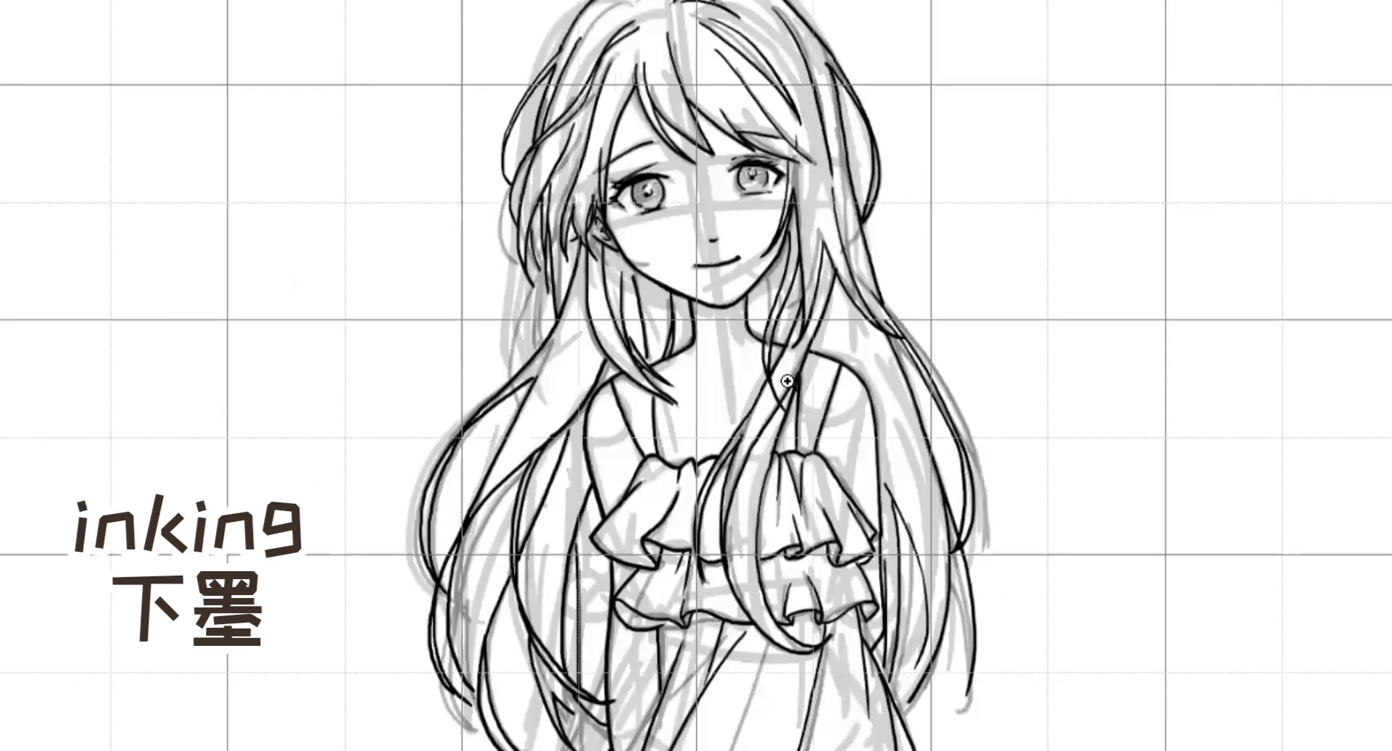
pyautogui.scroll(-1, 399, 319)
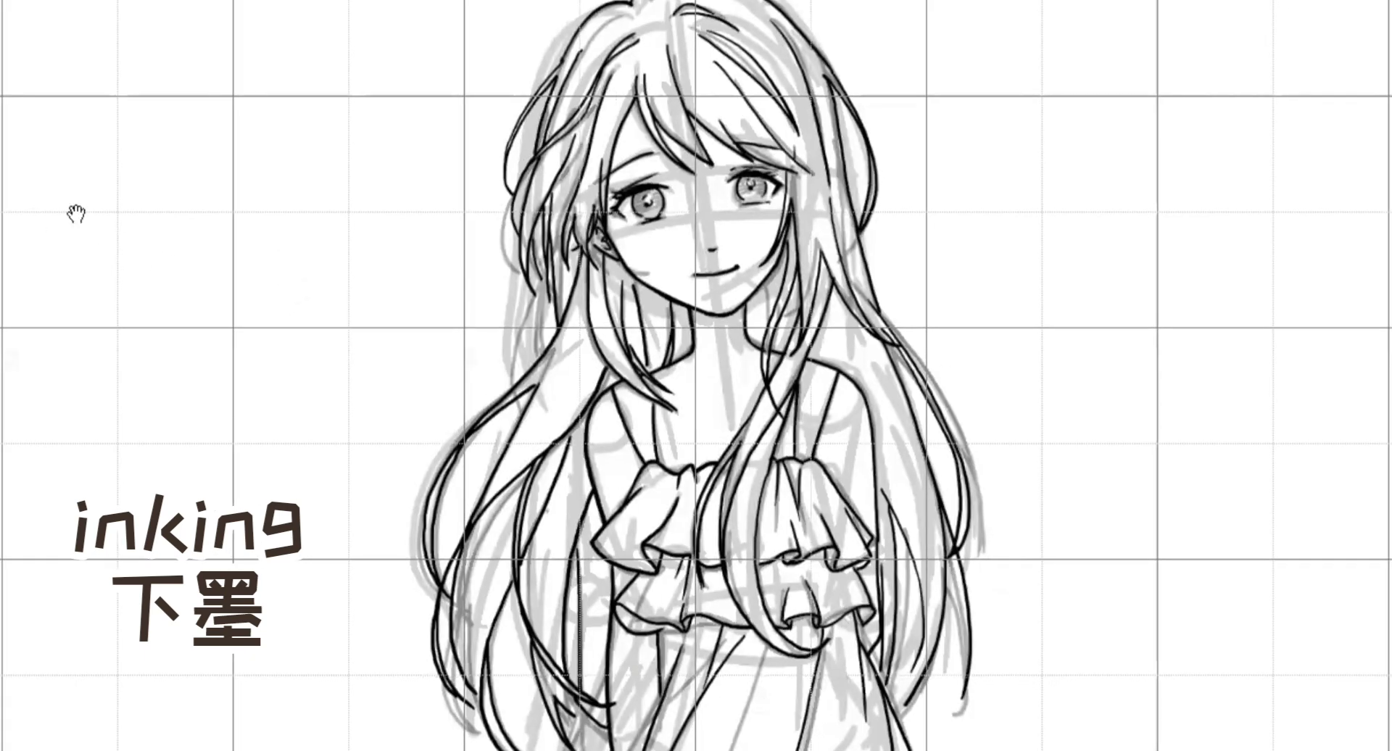